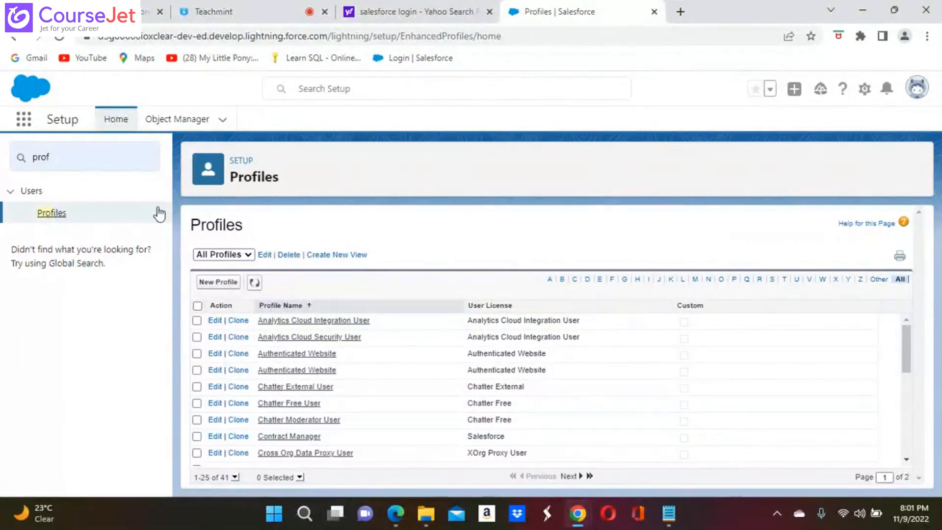
Search the Setup menu for "user" and open the Users page.
left_click(69, 155)
key("BackSpace")
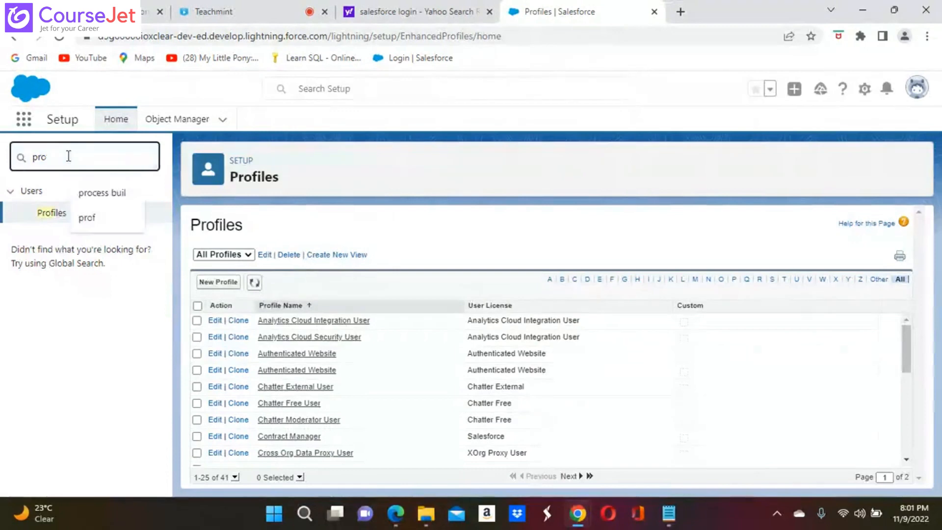
key("BackSpace")
key("BackSpace")
key("BackSpace")
type("u")
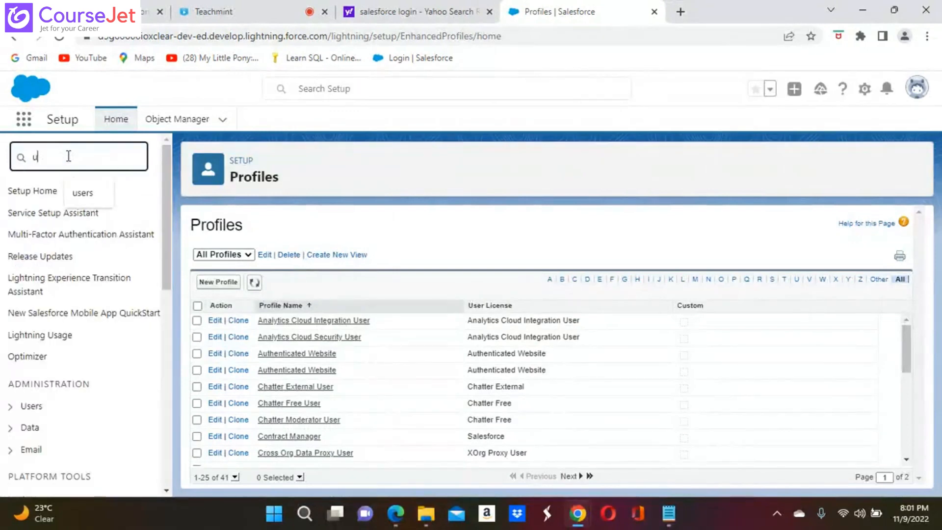
type("ser")
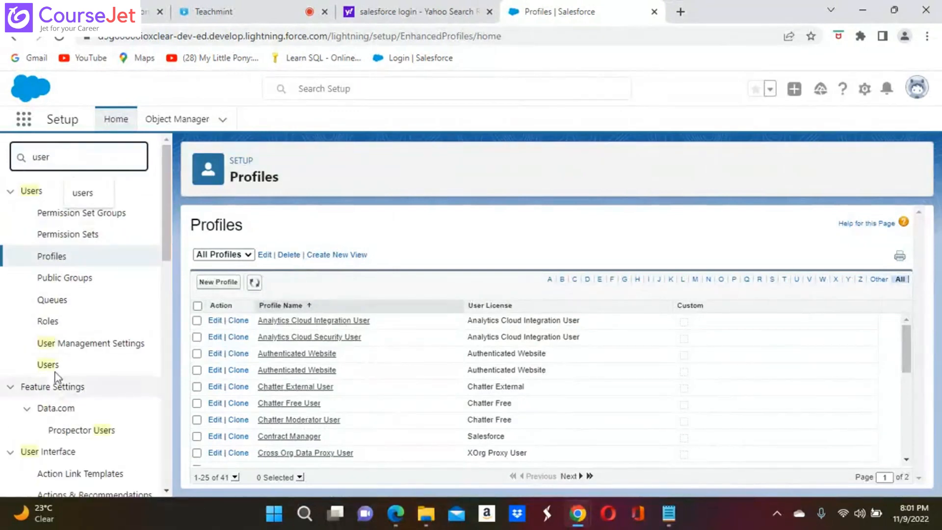
left_click(48, 366)
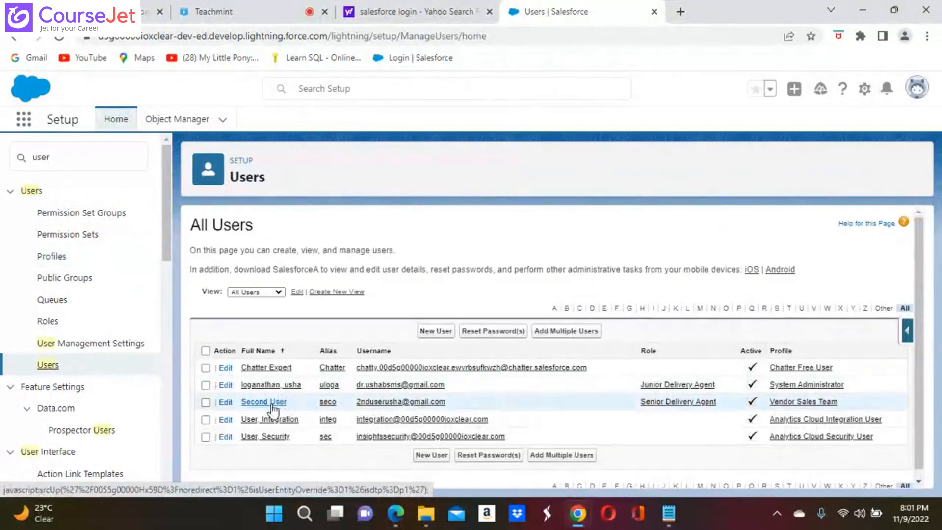
Open the Second User record and go to its assigned Vendor Sales Team profile.
left_click(273, 402)
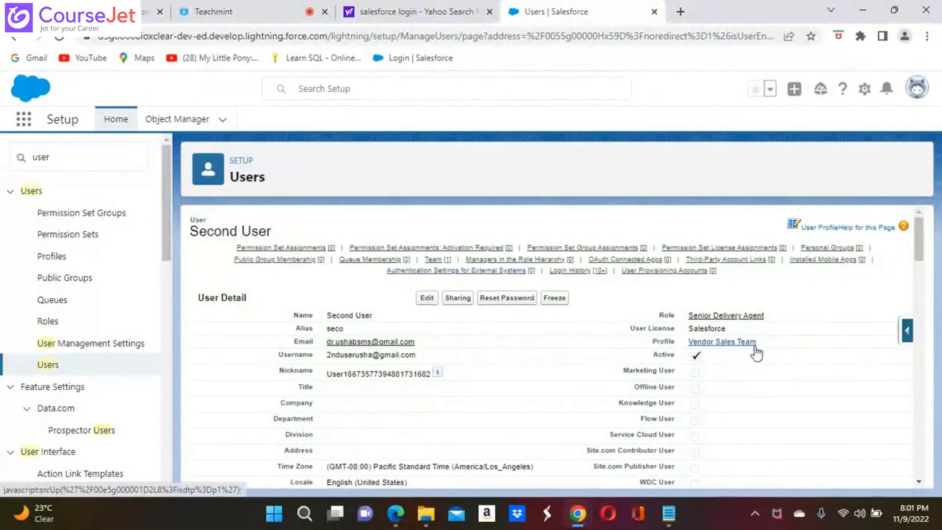
left_click(744, 342)
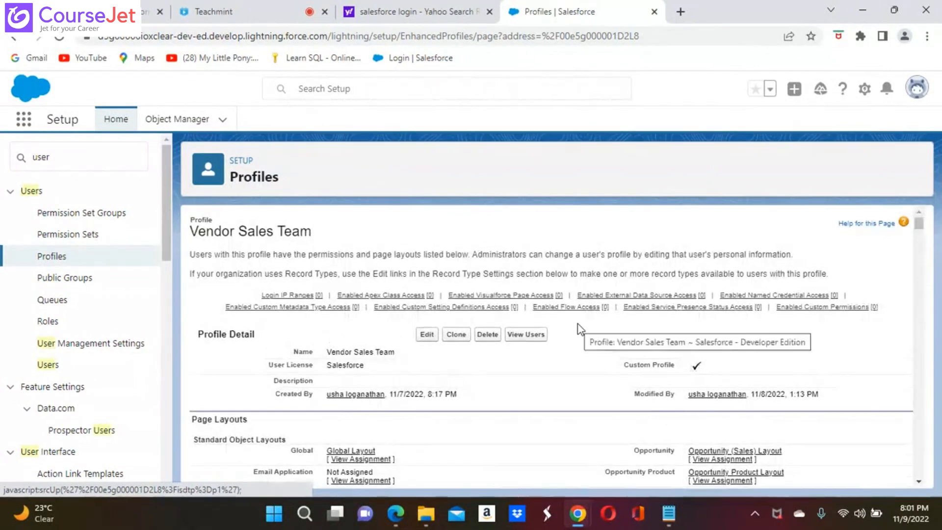
scroll(557, 374, "down", 3)
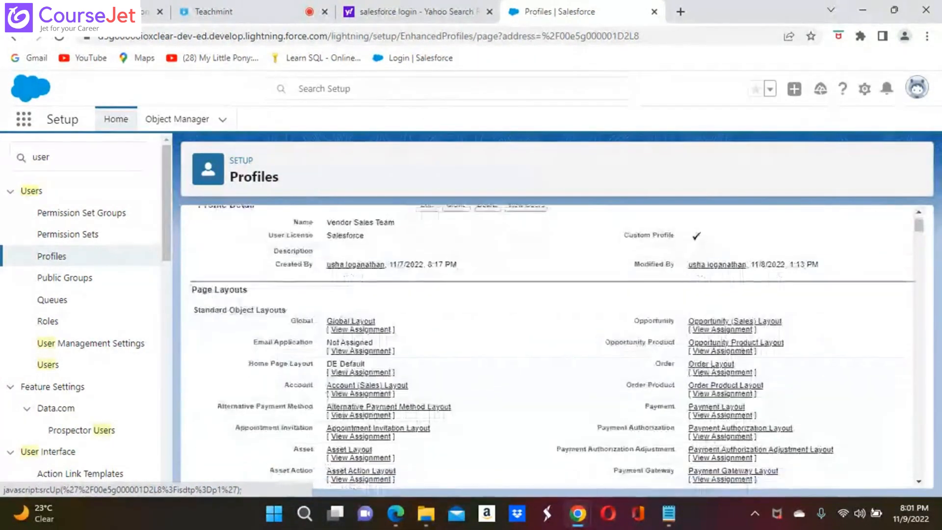
scroll(556, 374, "up", 2)
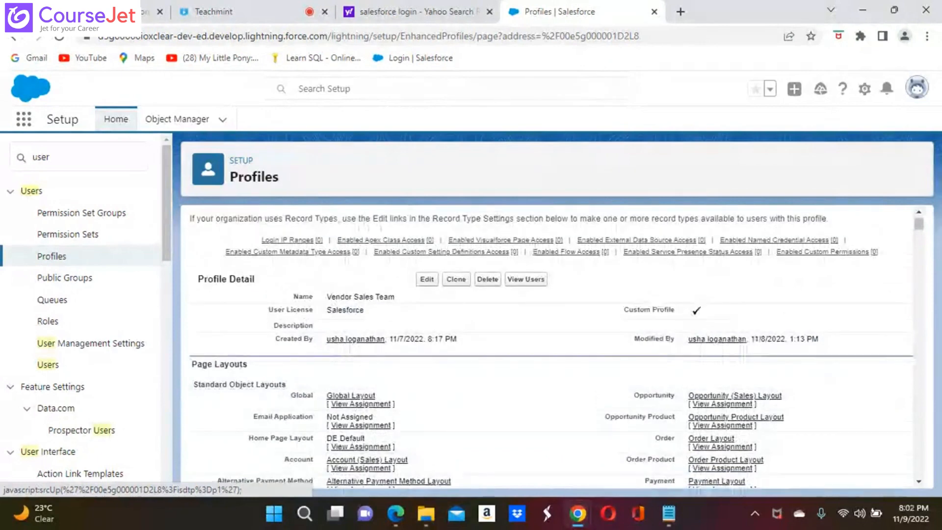
scroll(557, 374, "down", 1)
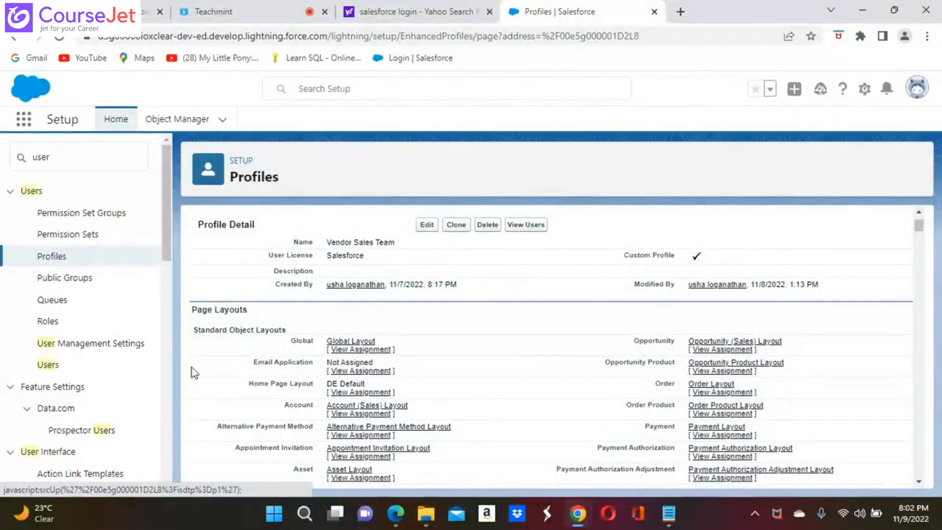
Locate the Login Hours section of the Vendor Sales Team profile by searching the page for "login hours".
left_click(427, 225)
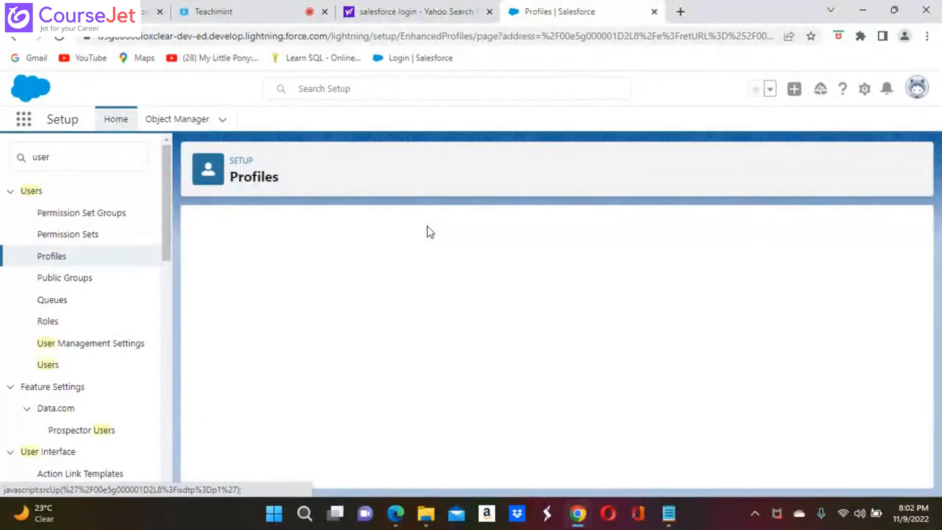
left_click(512, 288)
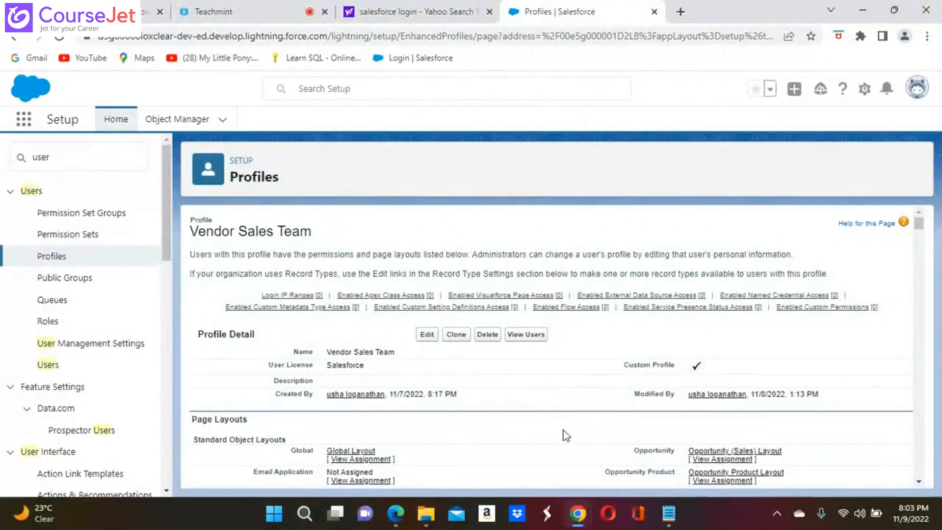
key("ctrl+f")
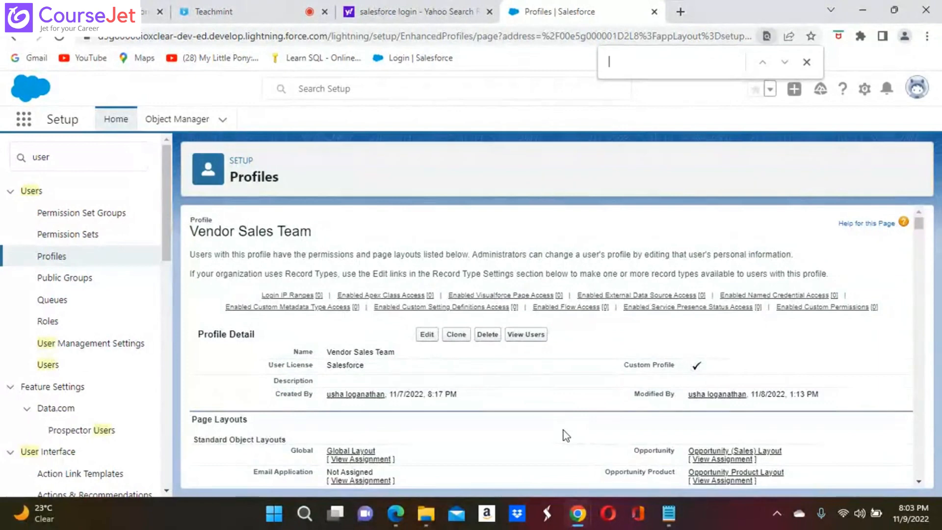
type("logi")
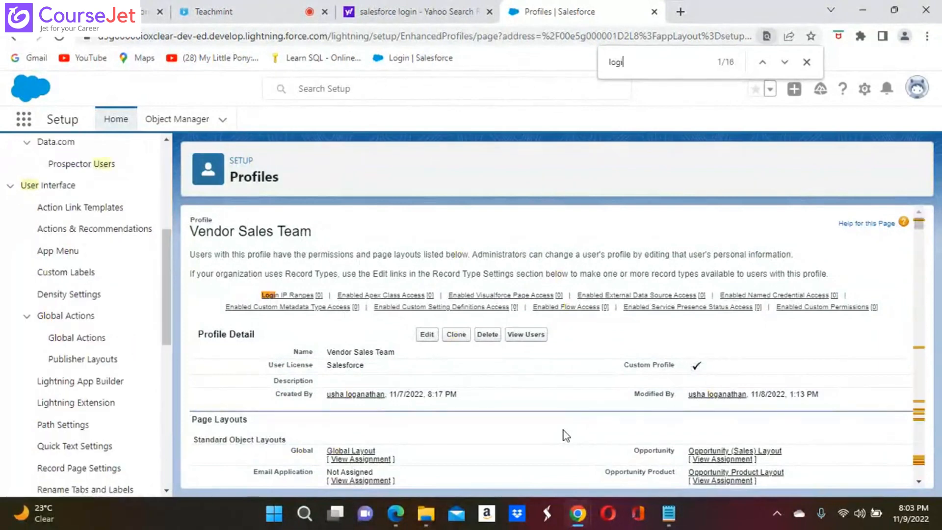
type("n hours")
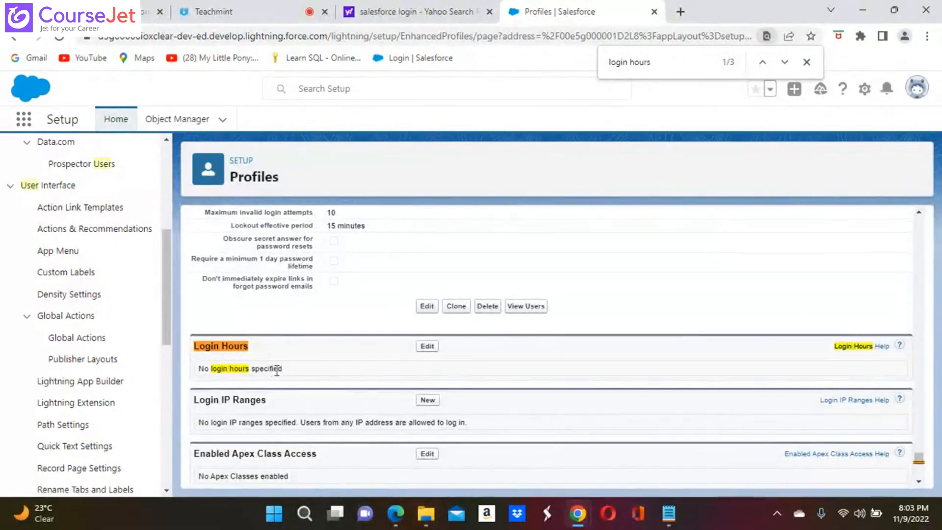
Set the profile's Wednesday login hours from 10:00 AM to 5:00 PM and save them.
left_click(427, 345)
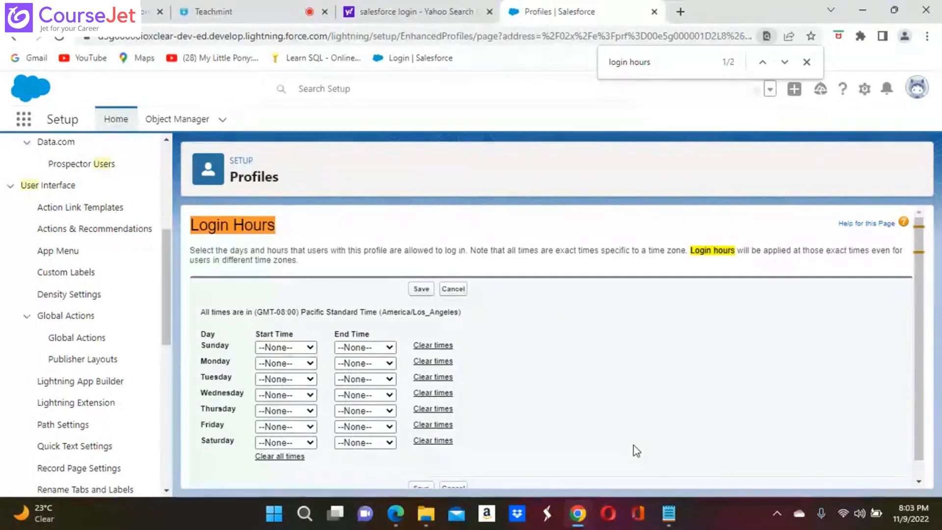
left_click(311, 395)
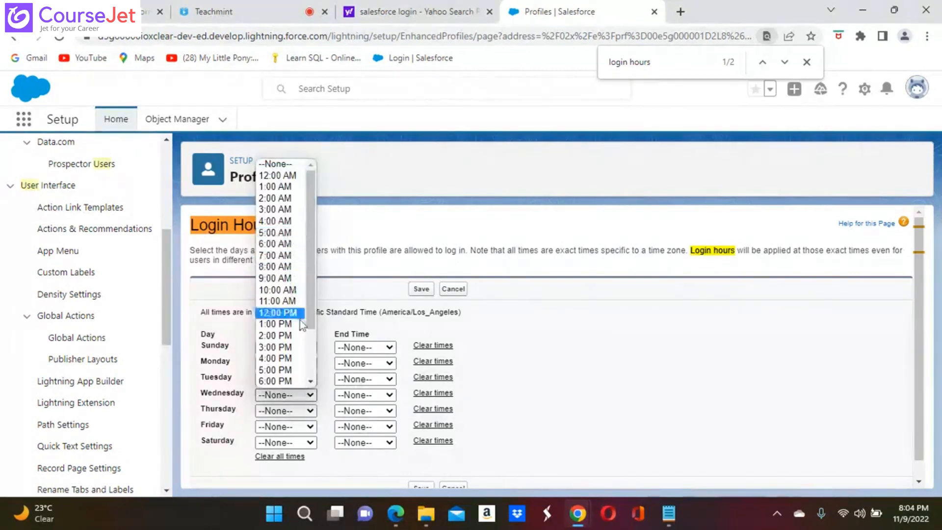
left_click(295, 294)
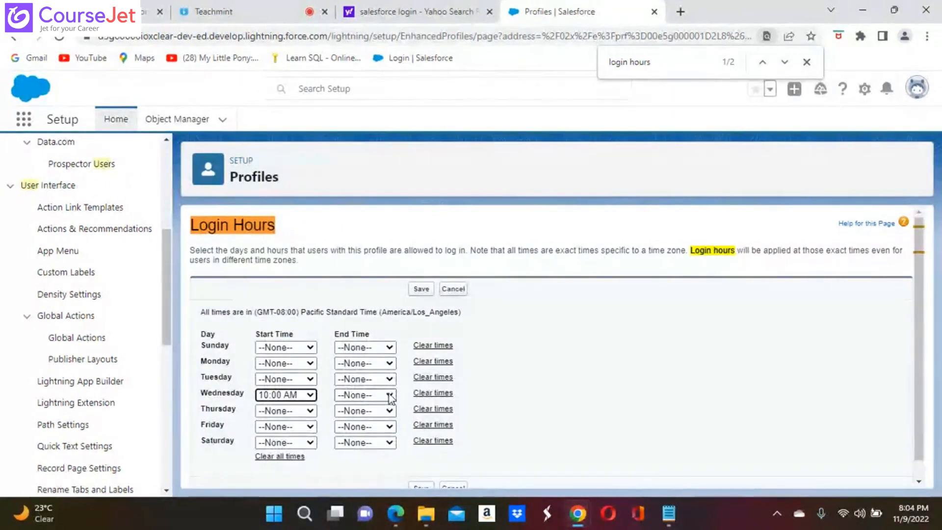
left_click(388, 395)
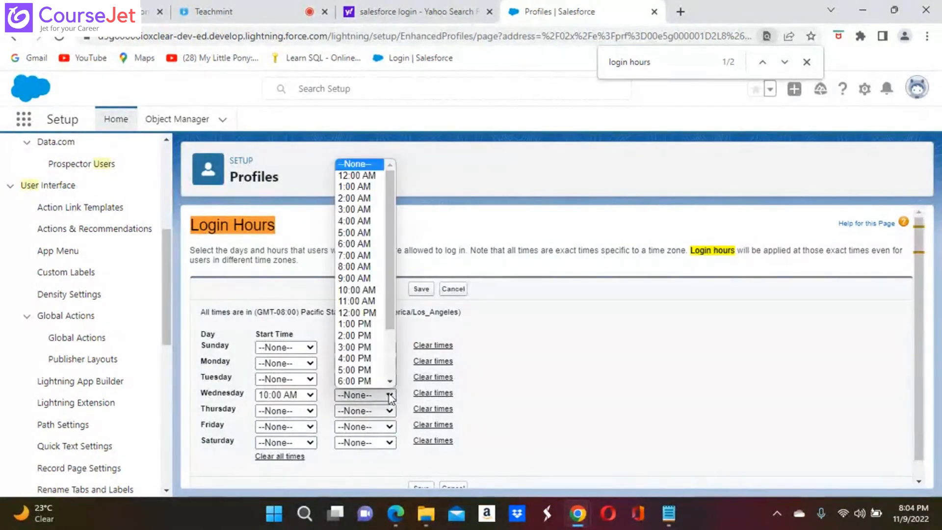
left_click(363, 380)
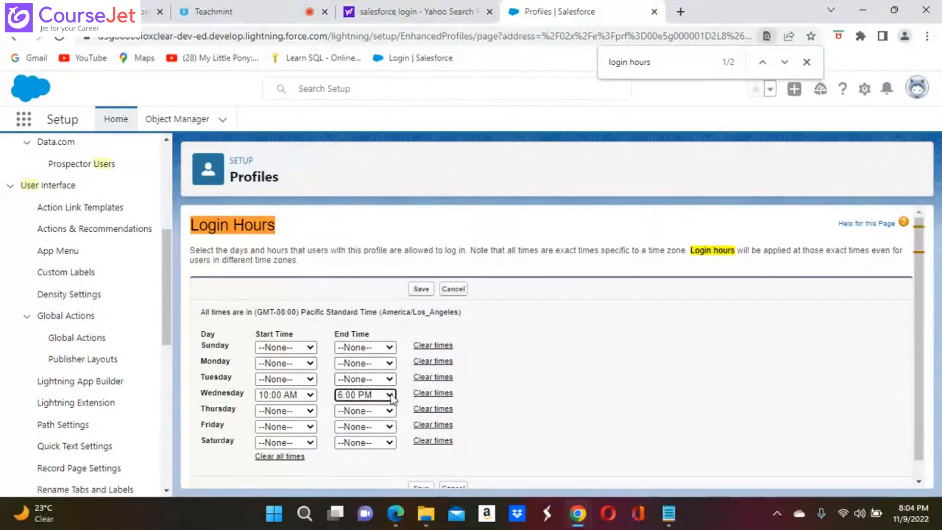
left_click(387, 394)
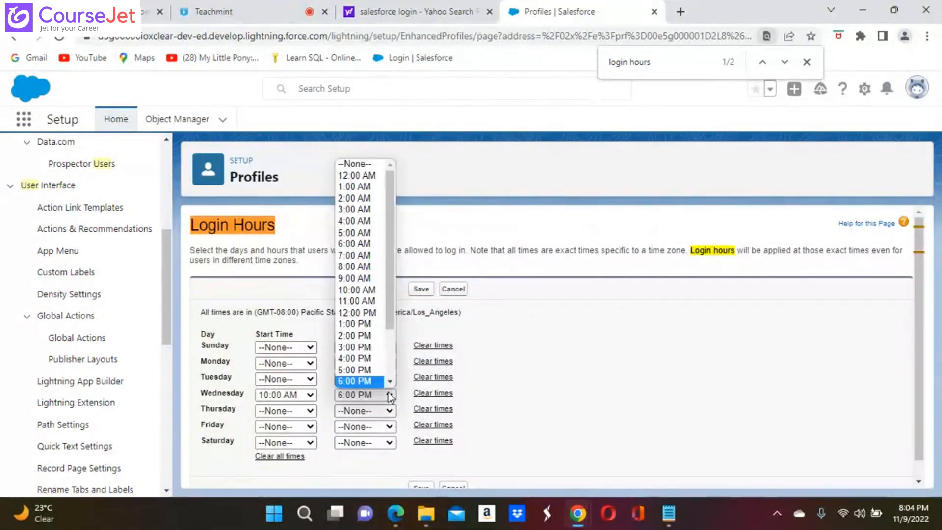
left_click(363, 370)
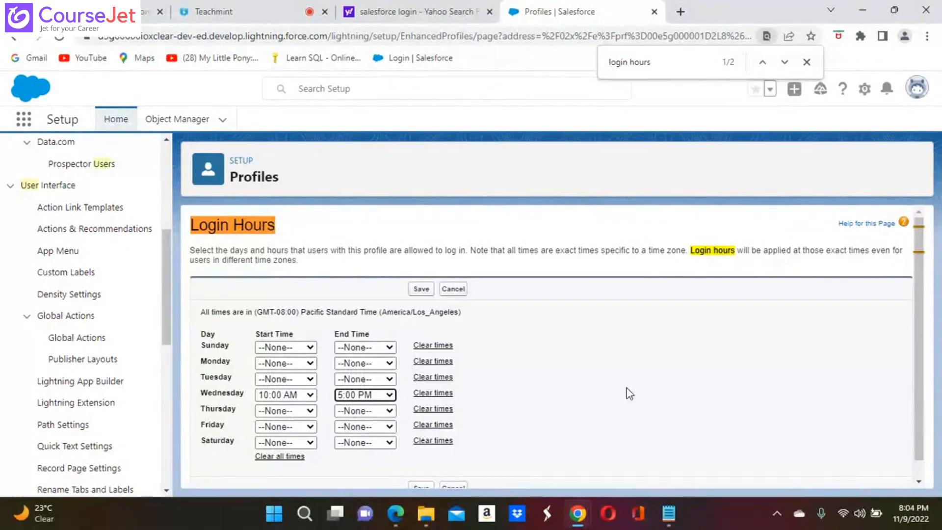
left_click(484, 316)
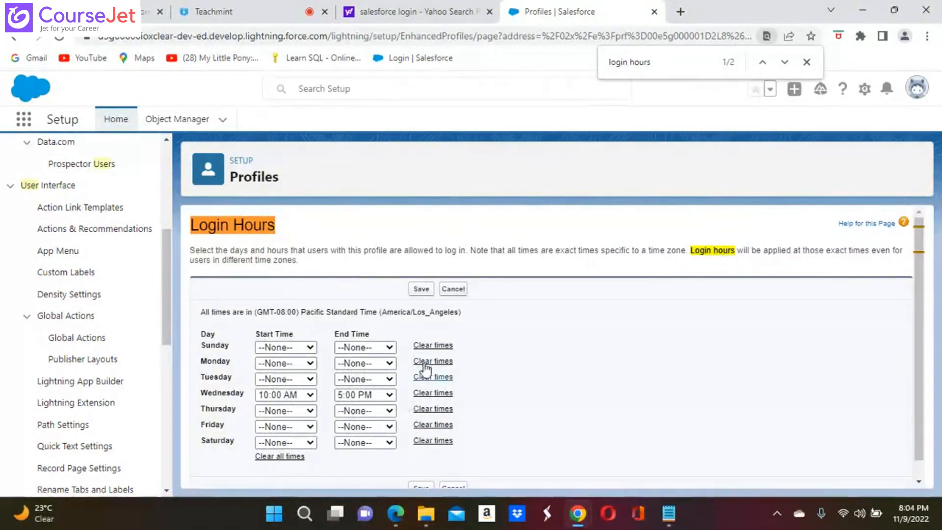
left_click(421, 289)
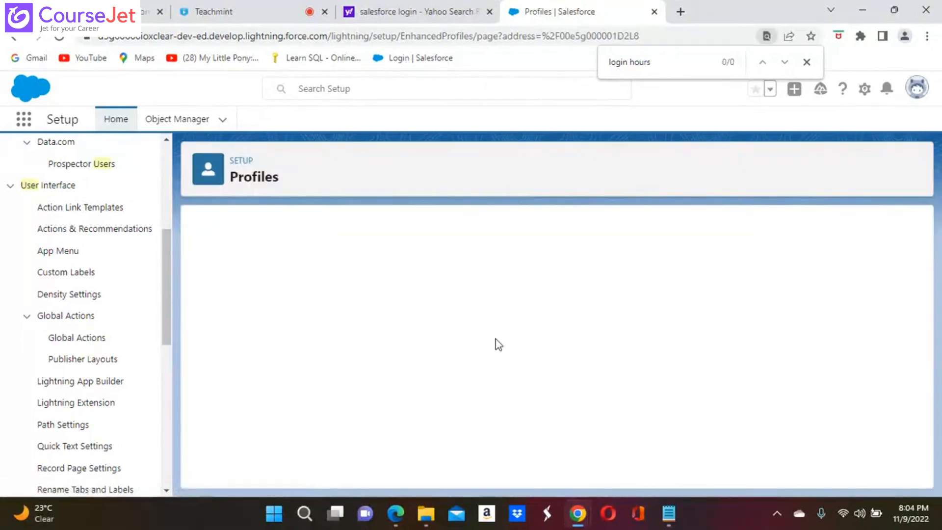
Switch to Microsoft Edge and test the Second User's access by opening the all-tabs page, then go to the login form's password field.
left_click(393, 518)
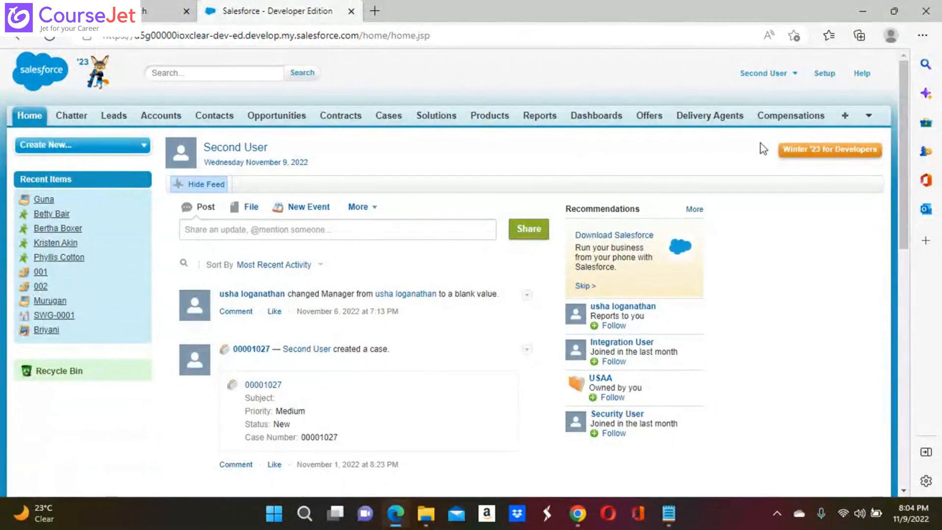
left_click(843, 120)
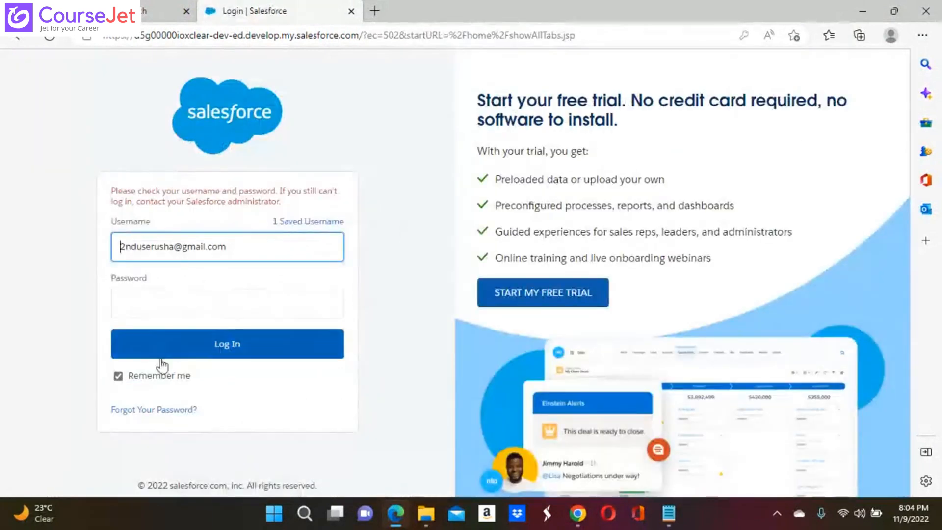
left_click(161, 301)
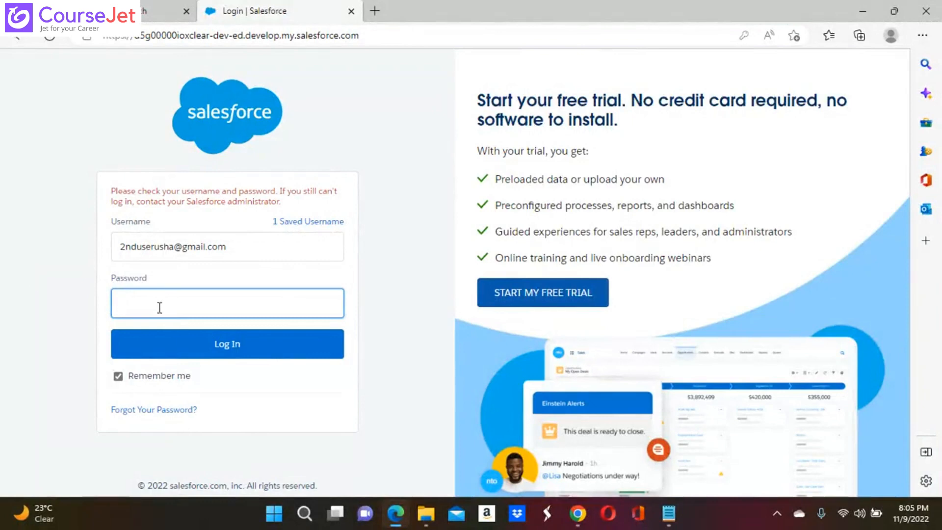
Switch back to Chrome, check the Teachmint class session, and return to the Vendor Sales Team profile's login hours.
left_click(579, 514)
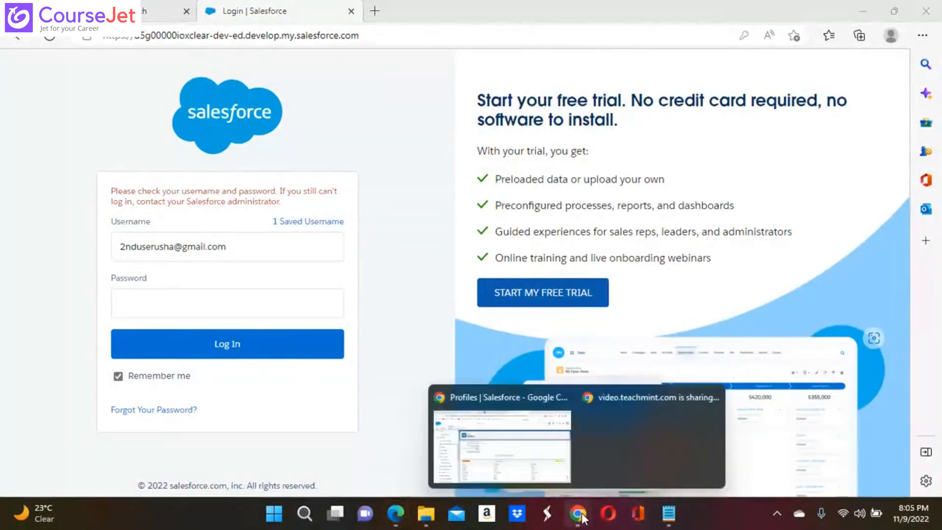
left_click(547, 432)
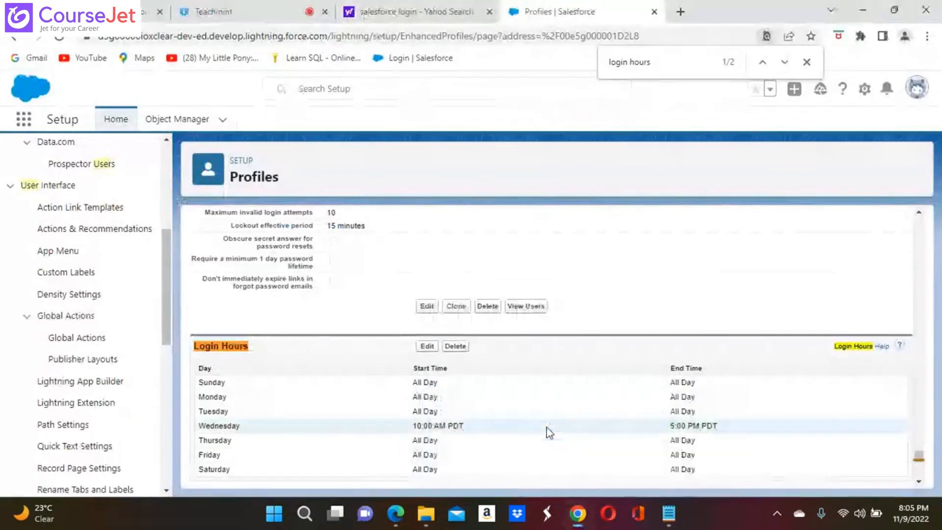
left_click(239, 11)
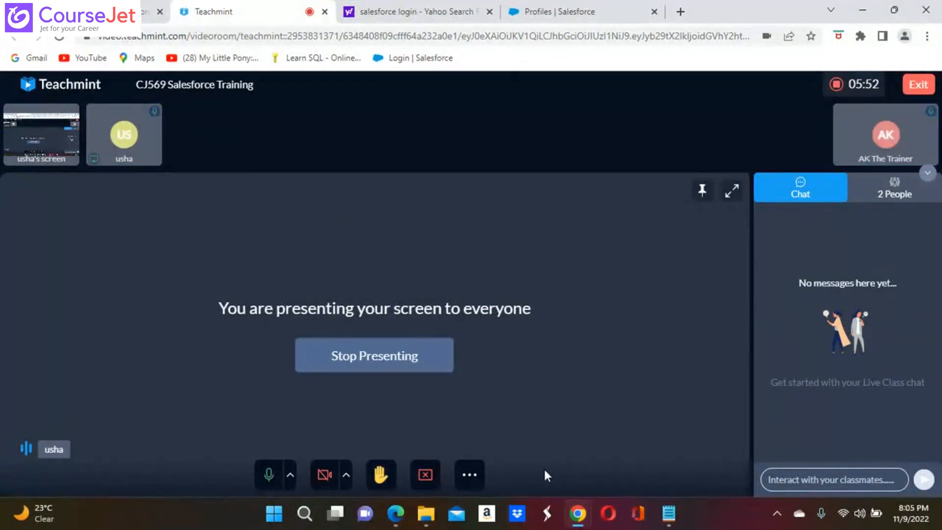
mouse_move(578, 510)
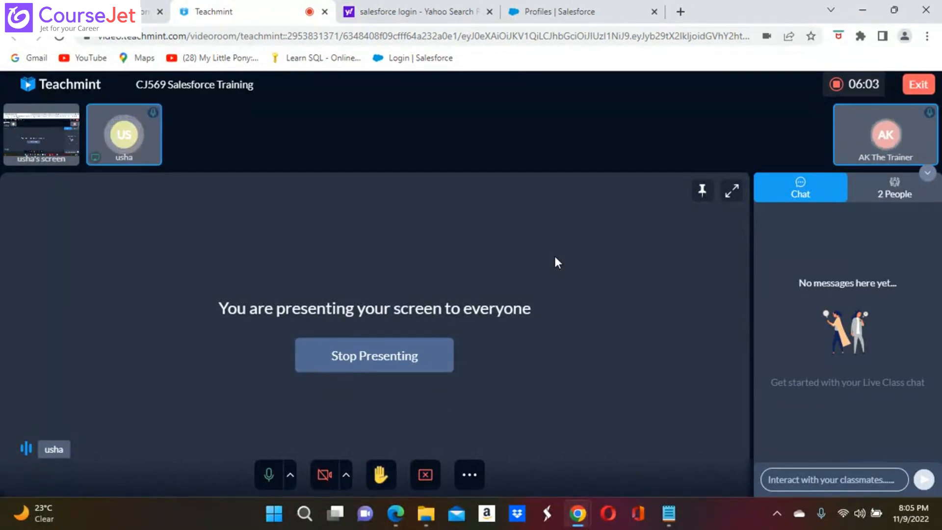
left_click(570, 4)
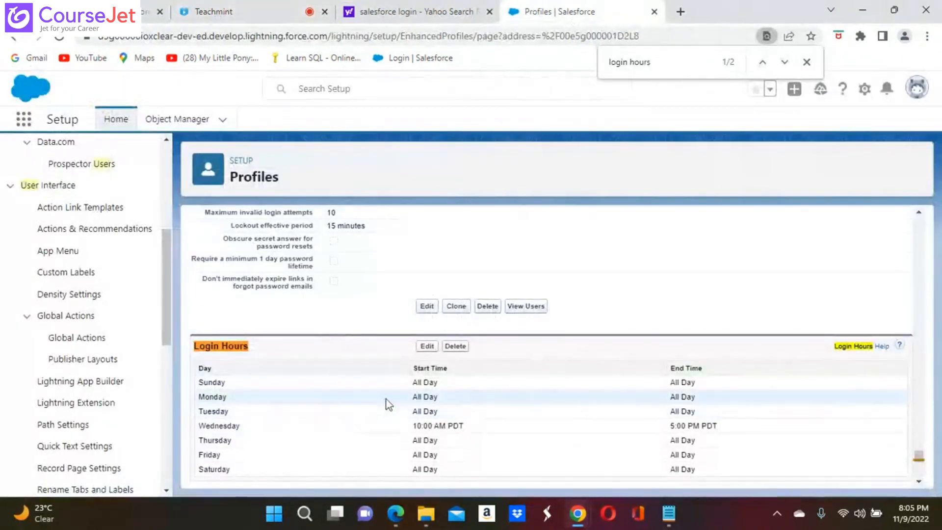
Extend the Vendor Sales Team profile's Wednesday login hours by setting the end time to 11:00 PM, and save them.
left_click(425, 347)
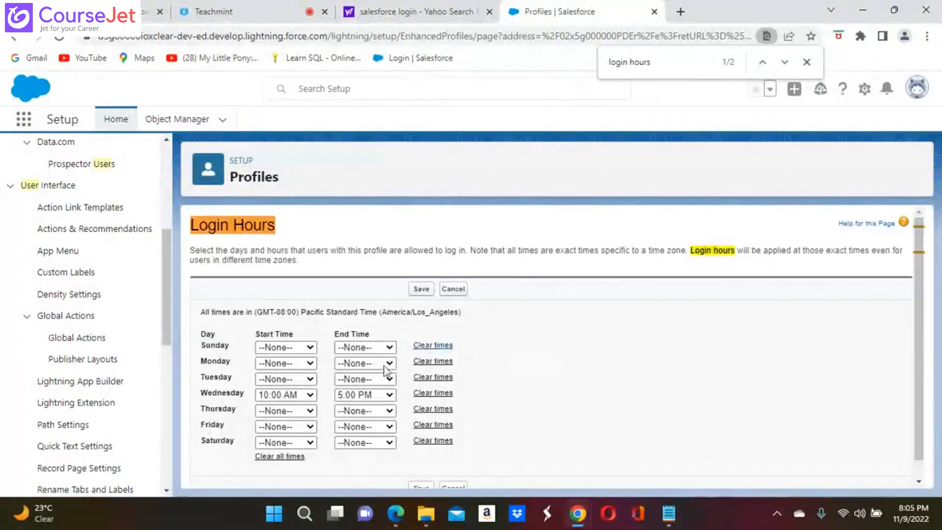
left_click(311, 396)
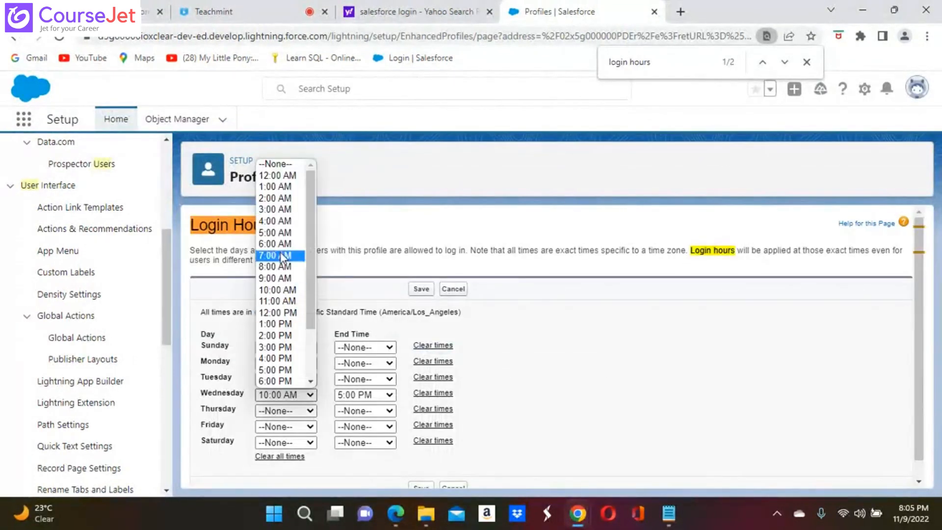
left_click(477, 313)
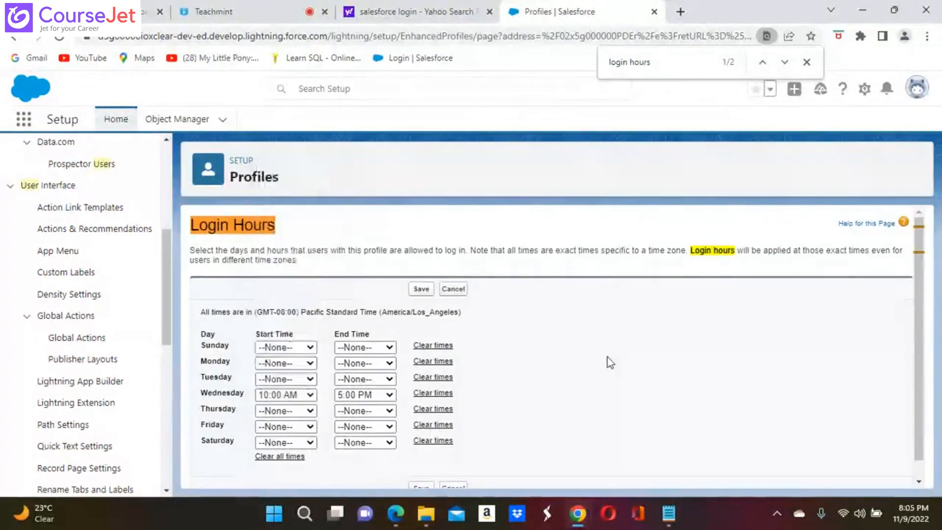
left_click(390, 395)
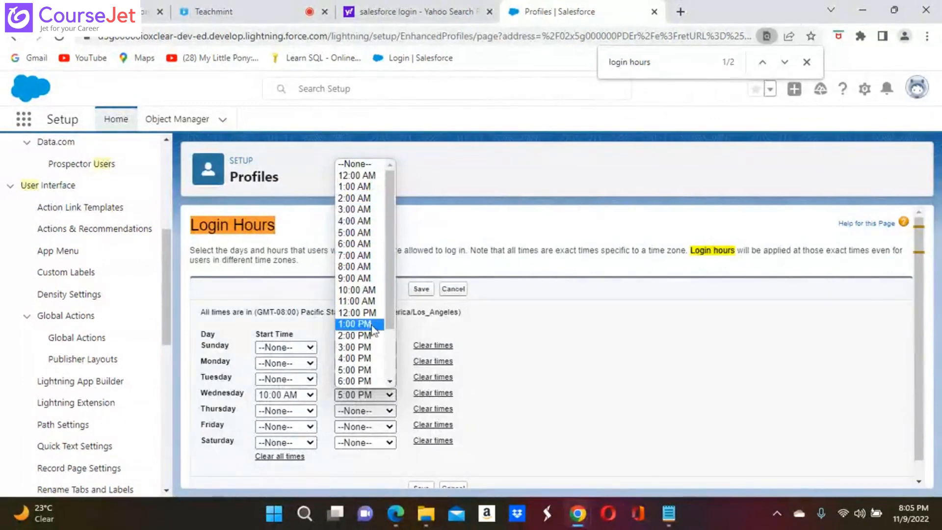
scroll(392, 382, "down", 3)
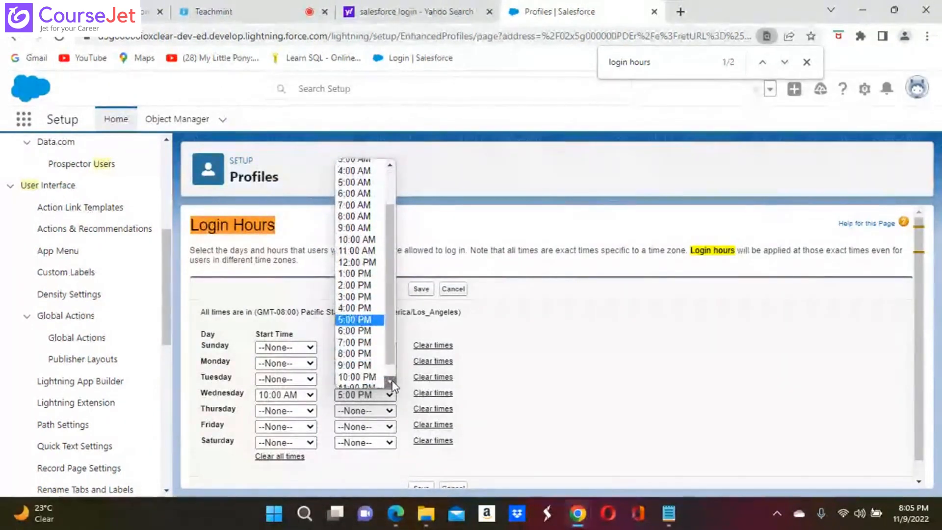
left_click(357, 369)
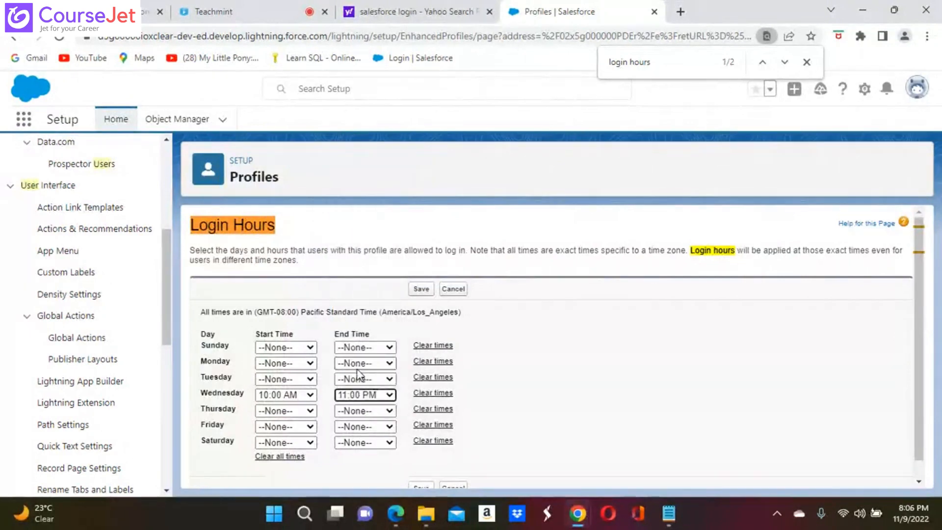
left_click(418, 290)
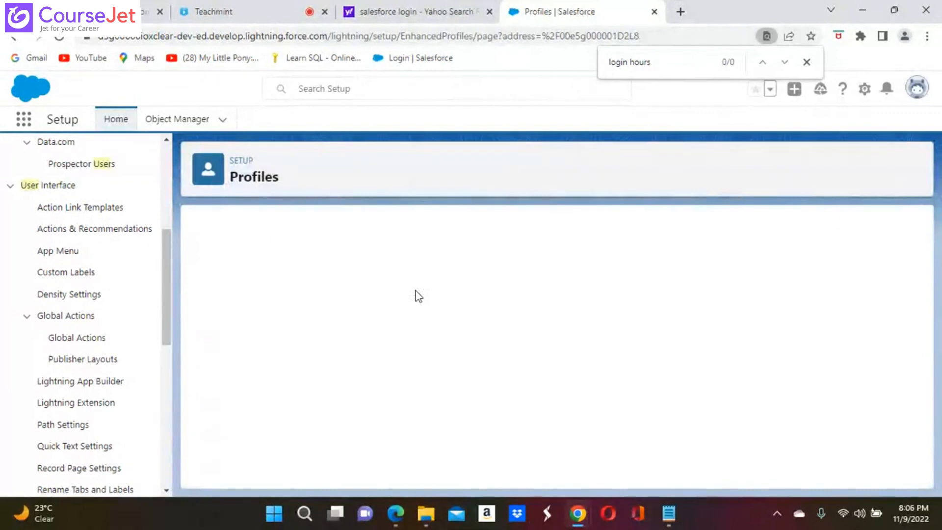
Go to the Teachmint class session and mute the microphone.
left_click(254, 10)
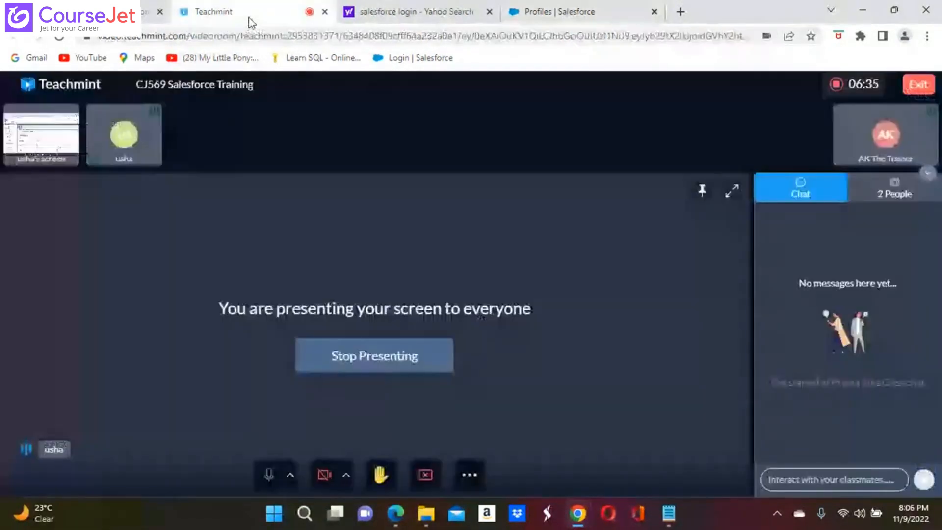
left_click(269, 474)
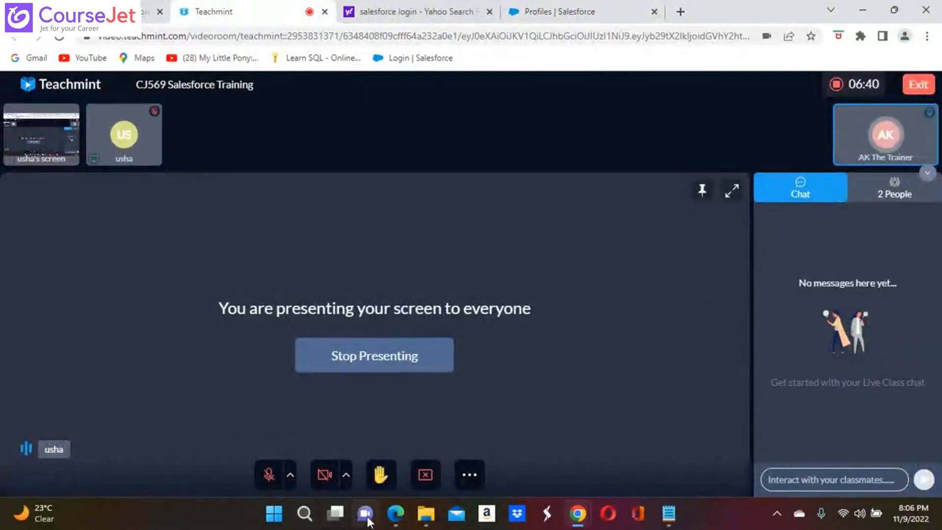
Switch to Microsoft Edge, log in as the Second User by entering the account password, and postpone the mobile phone registration.
left_click(396, 513)
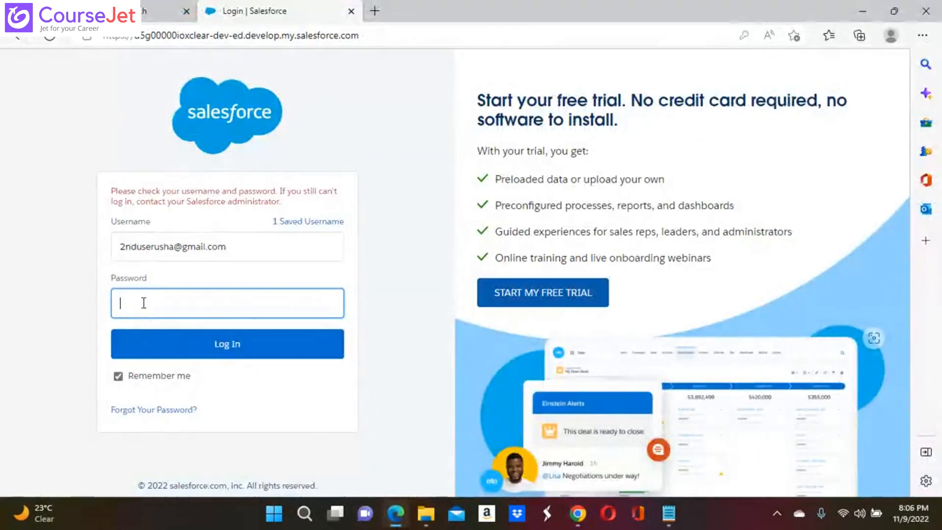
type("•••")
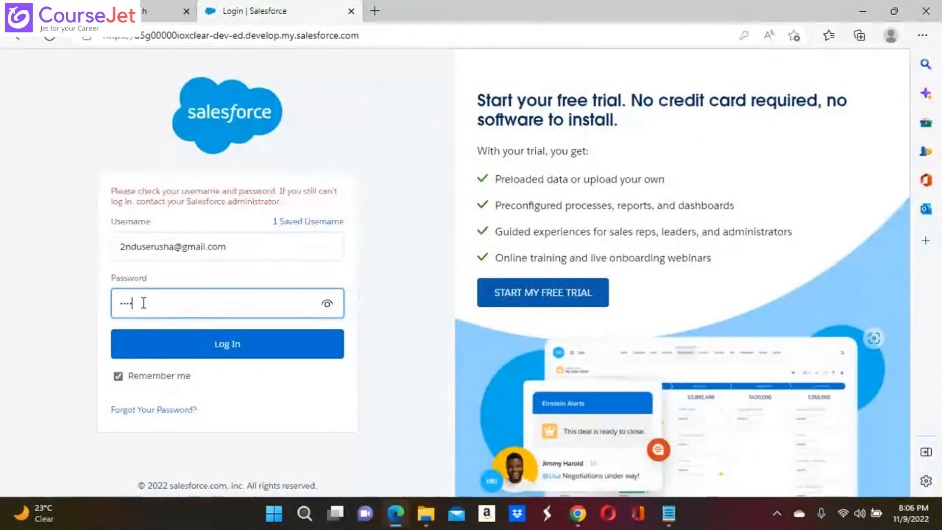
type("•")
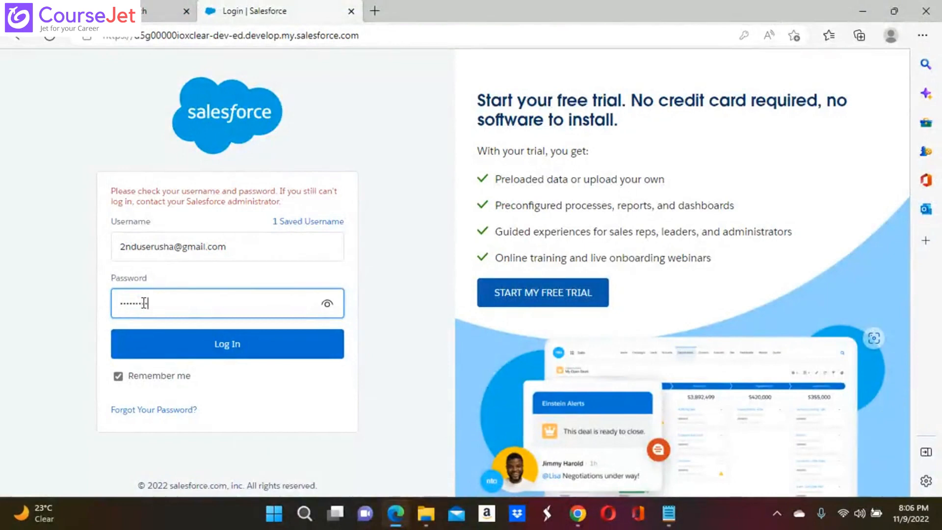
left_click(251, 349)
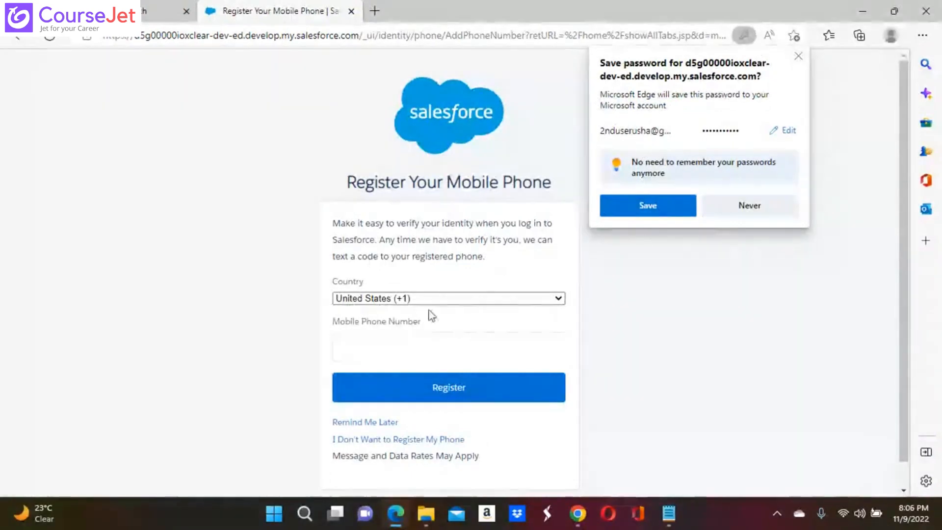
left_click(359, 423)
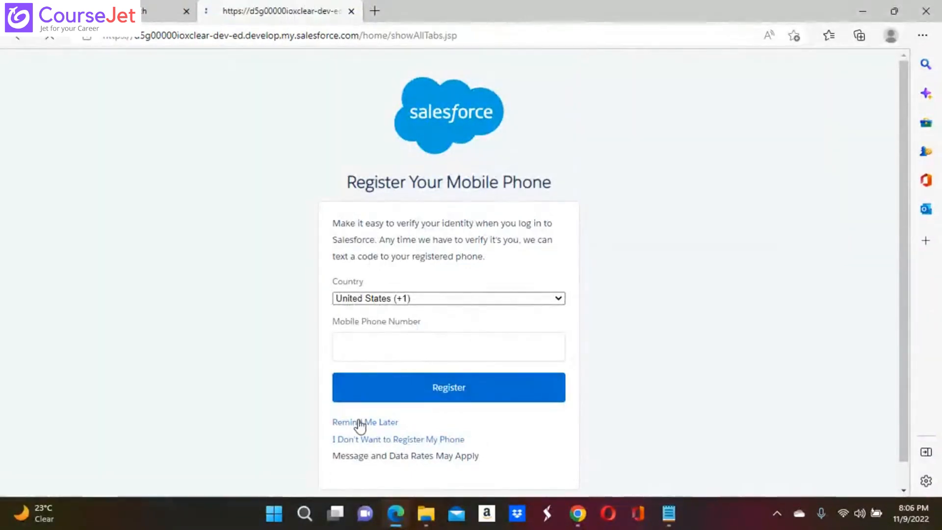
Switch back to the Teachmint class session in Chrome and unmute the microphone.
left_click(582, 520)
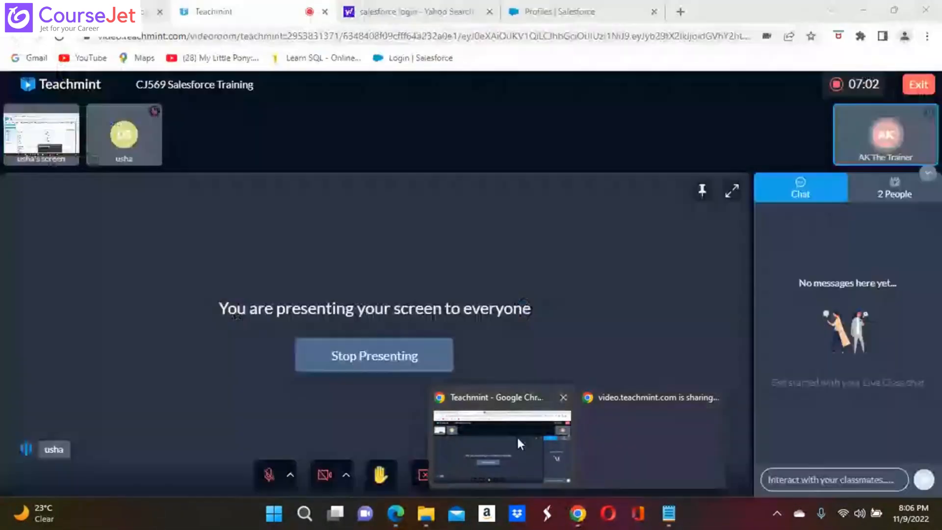
left_click(506, 425)
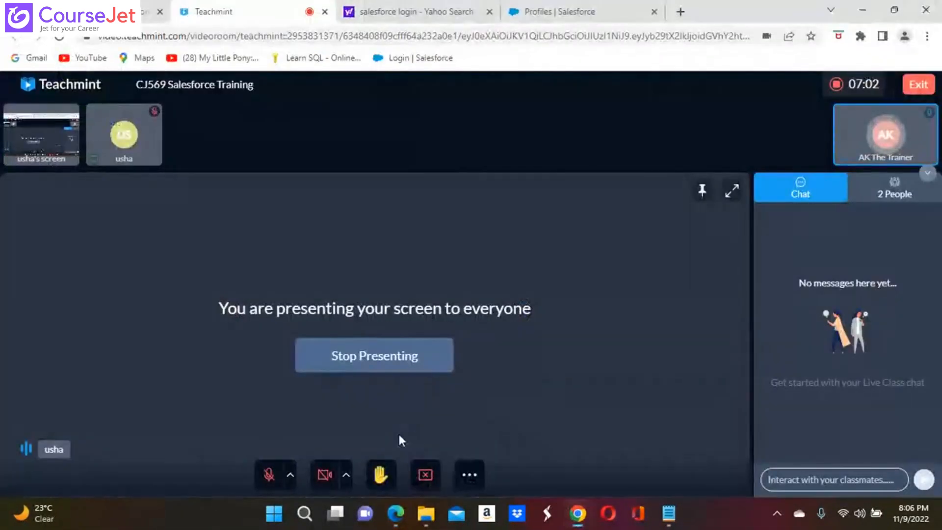
left_click(271, 478)
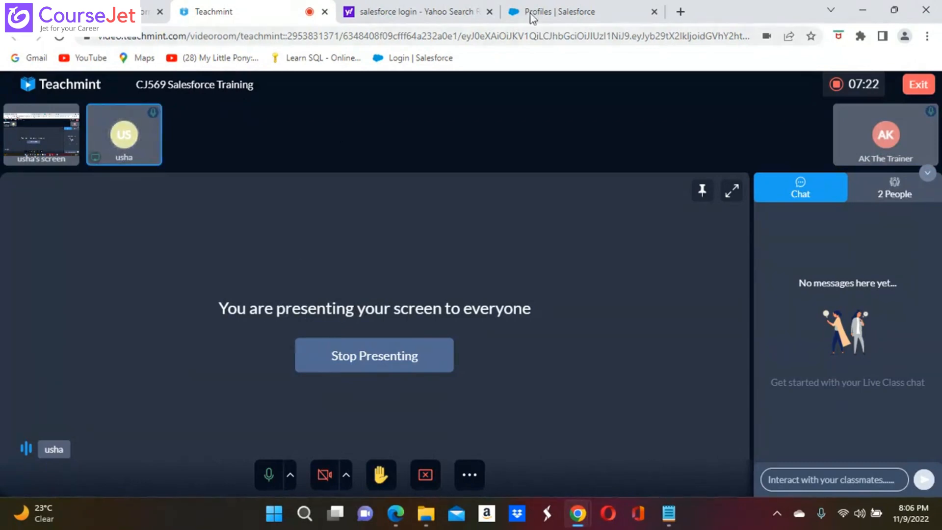
Return to the administrator's Salesforce session, go to Setup Home, and open Setup in a new browser tab.
left_click(572, 15)
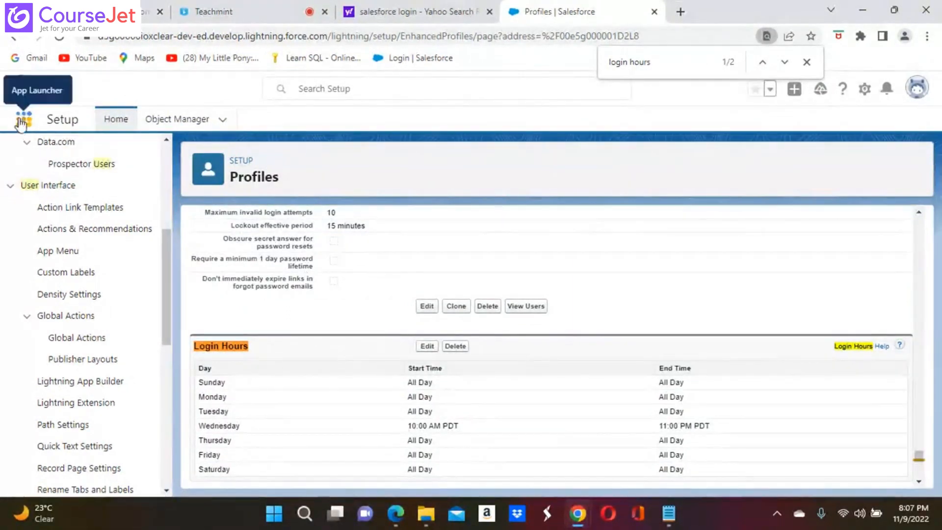
left_click(121, 126)
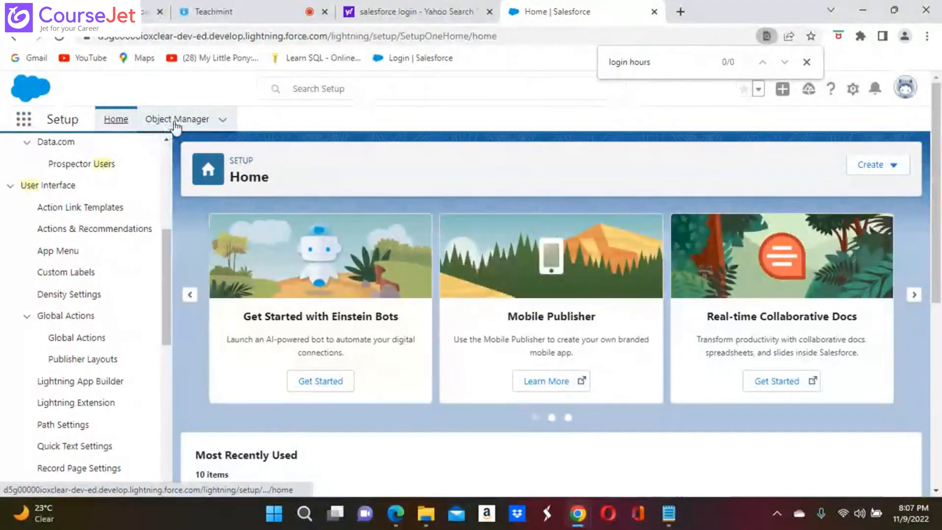
left_click(854, 89)
left_click(793, 127)
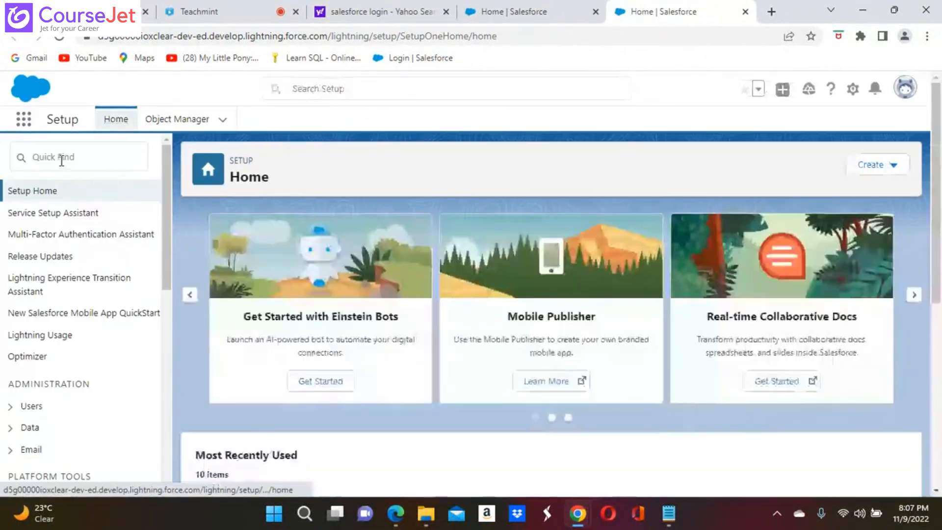
Find the Profiles page by searching Setup for "pro", and list only the profiles starting with S.
left_click(62, 159)
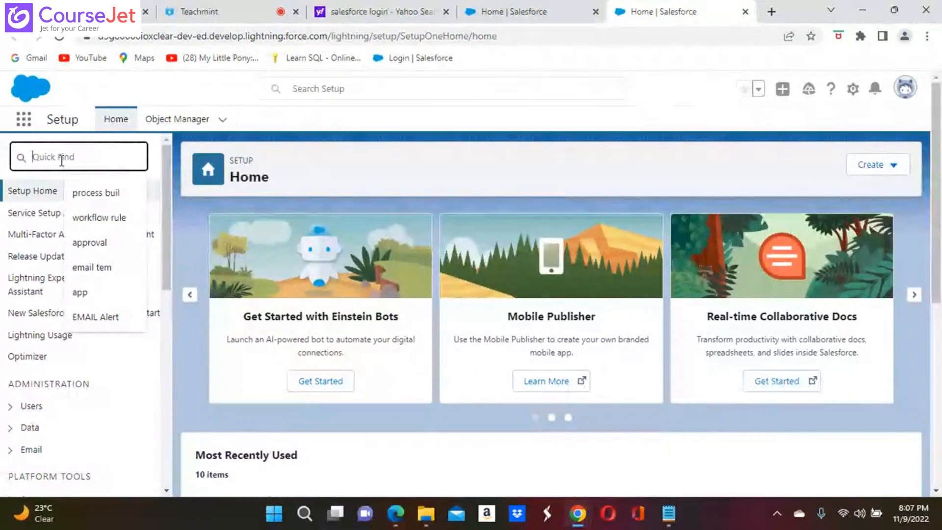
type("pro")
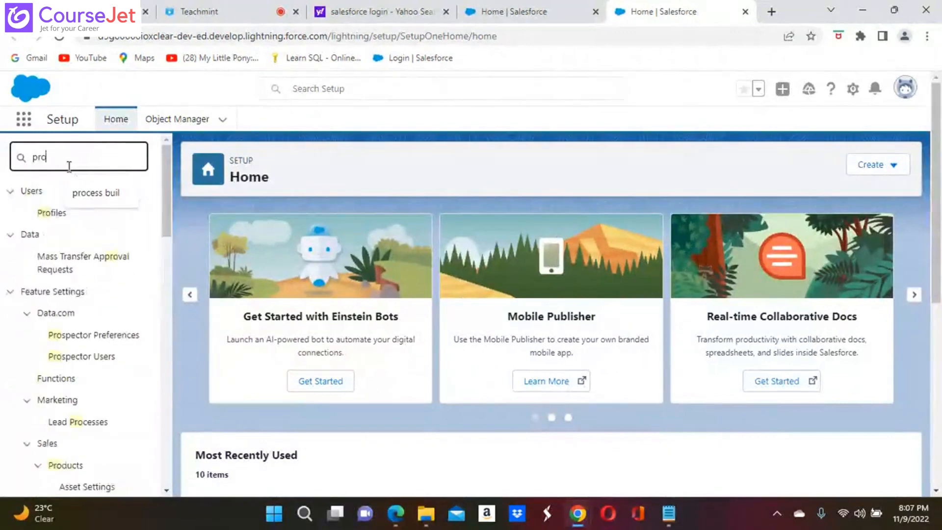
left_click(45, 215)
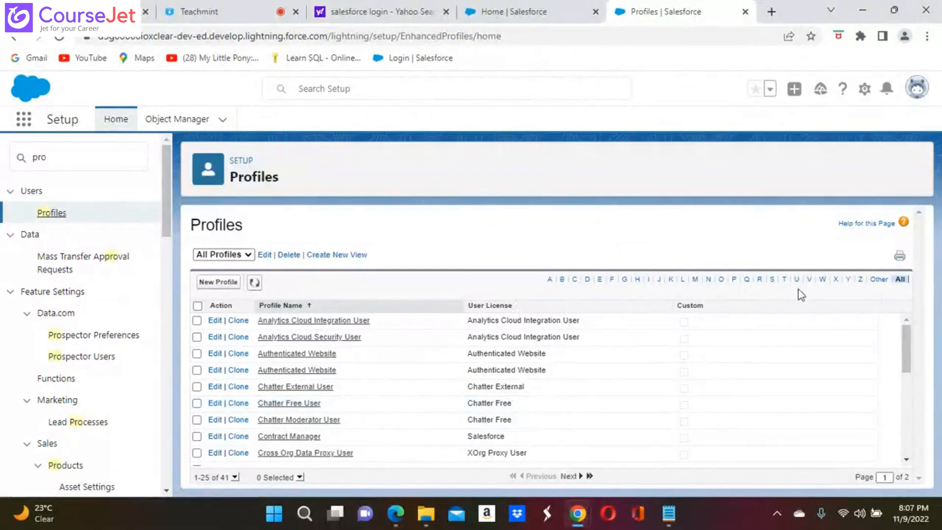
left_click(773, 281)
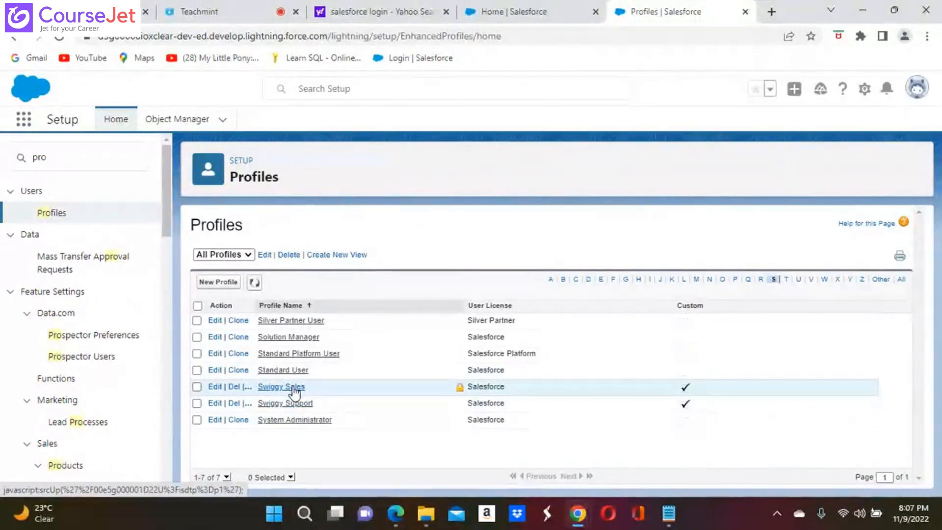
Replace the Setup search term with "user" and open the list of all users.
left_click(54, 160)
key("BackSpace")
key("BackSpace")
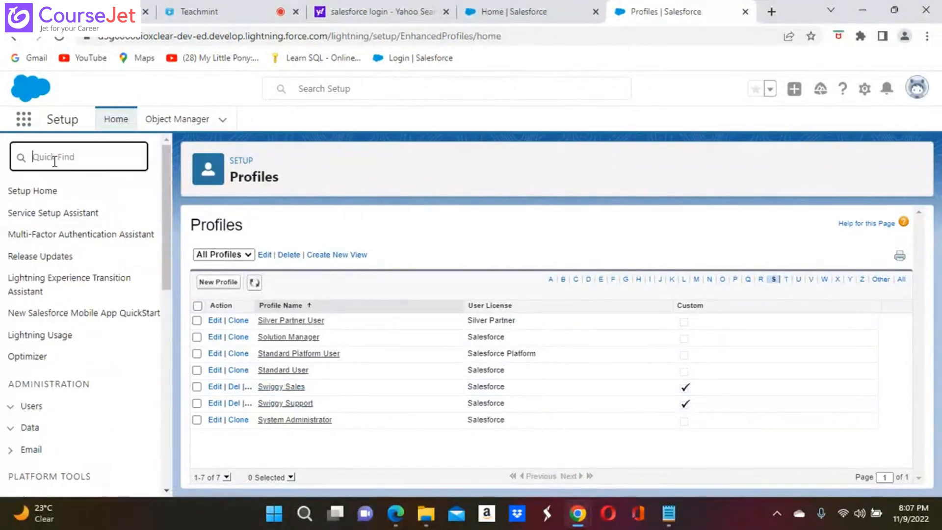
type("user")
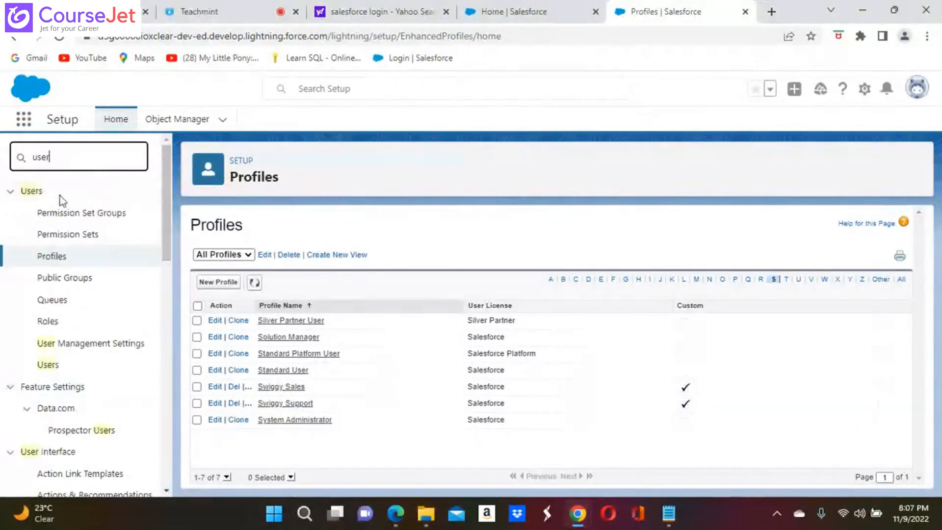
left_click(53, 364)
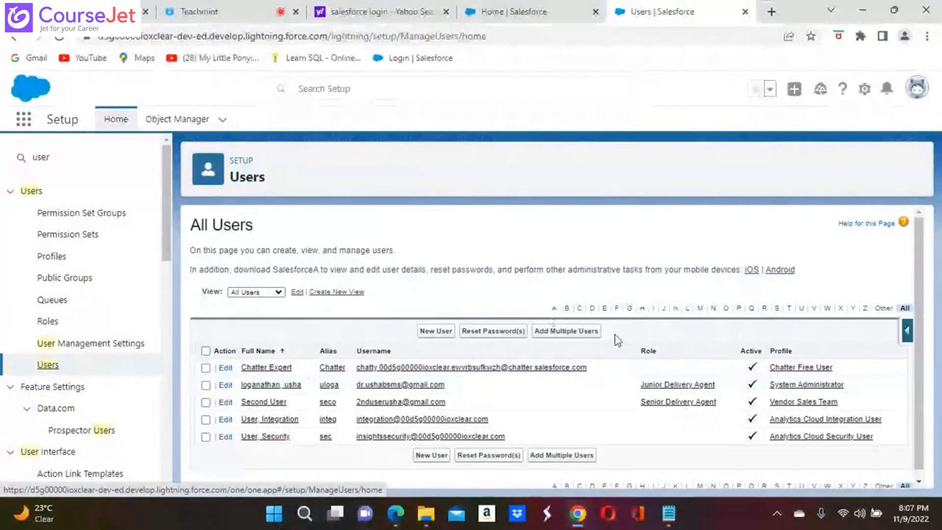
Open the Second User's record, change the assigned profile to Swiggy Sales, and save the user.
left_click(269, 402)
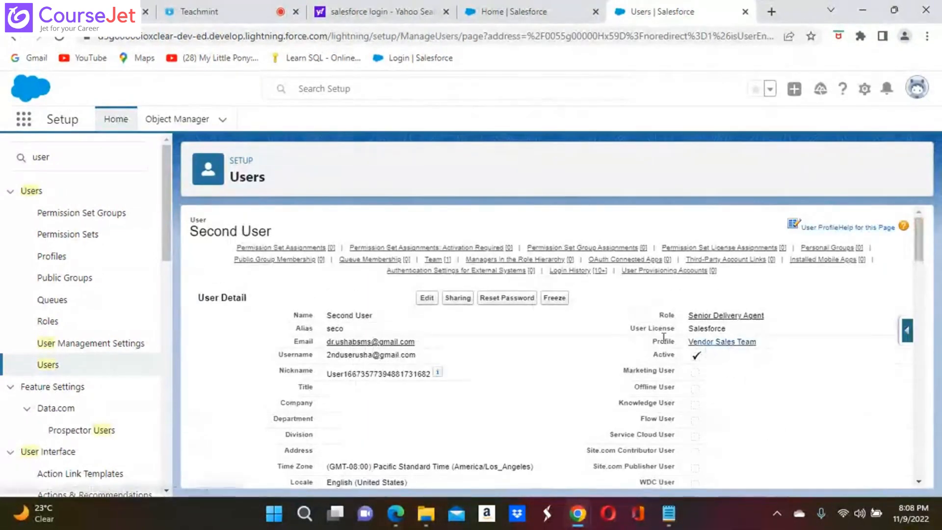
left_click(426, 296)
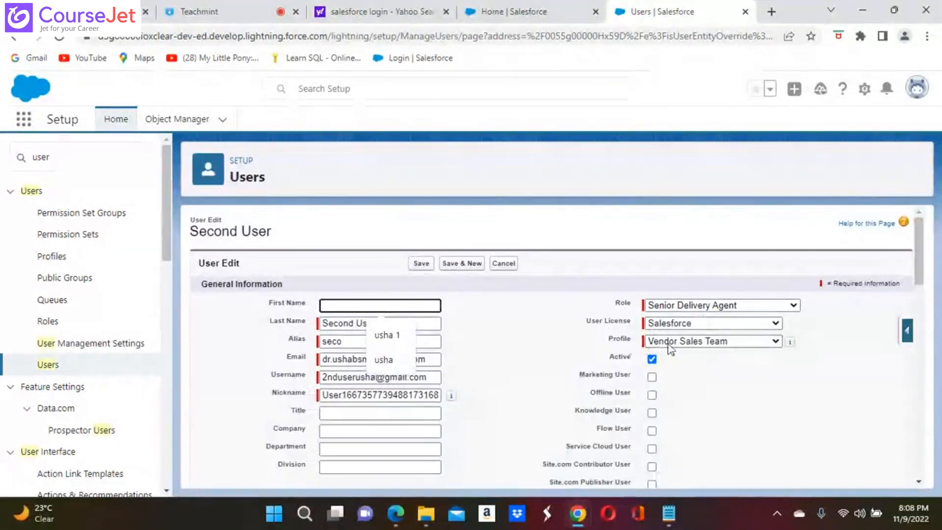
left_click(775, 341)
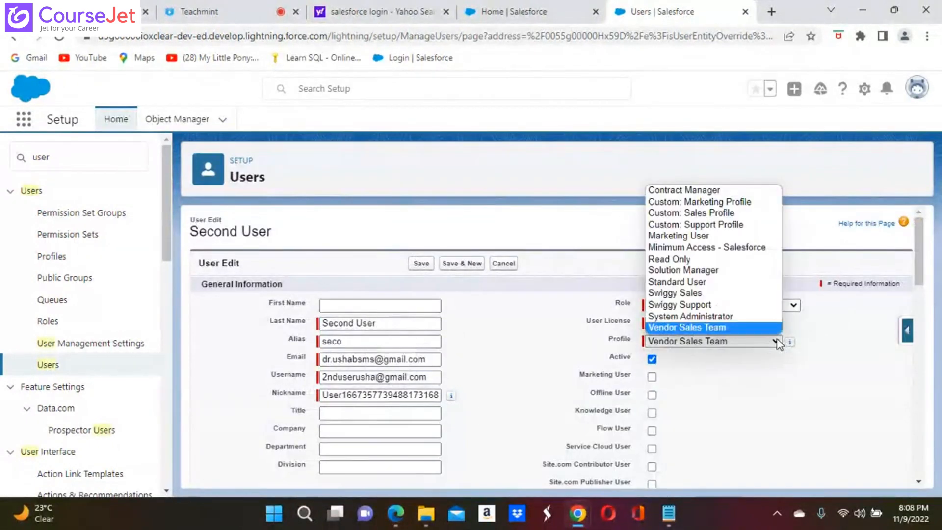
left_click(694, 294)
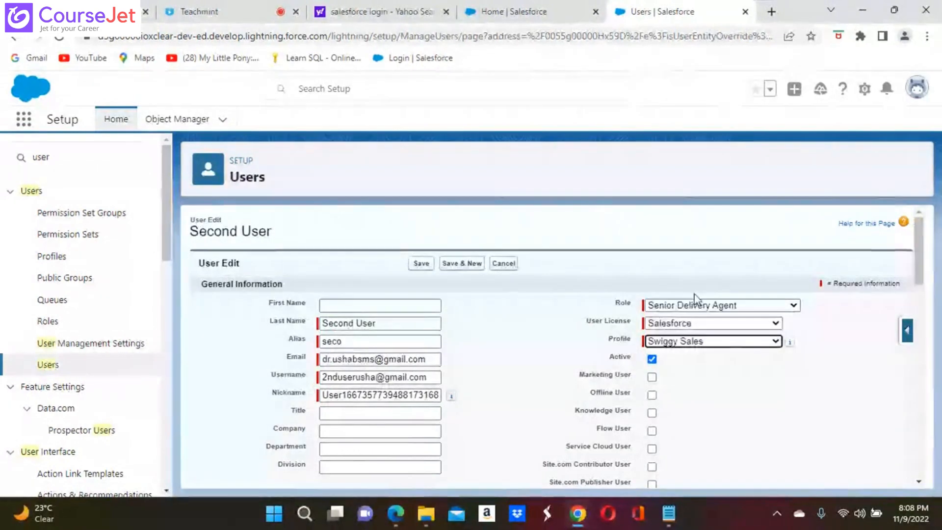
left_click(418, 267)
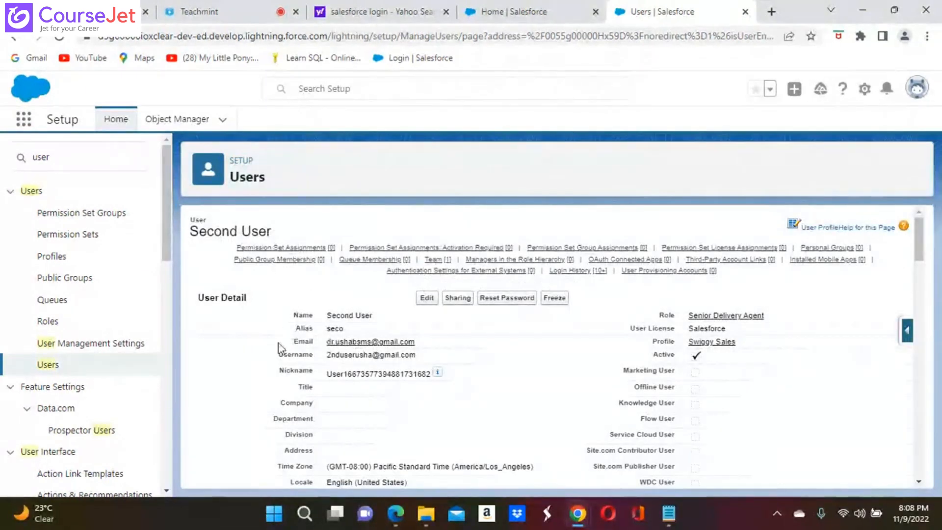
Bring up the page search for "login hours" and open the Profiles page by searching Setup for "prof".
key("ctrl+f")
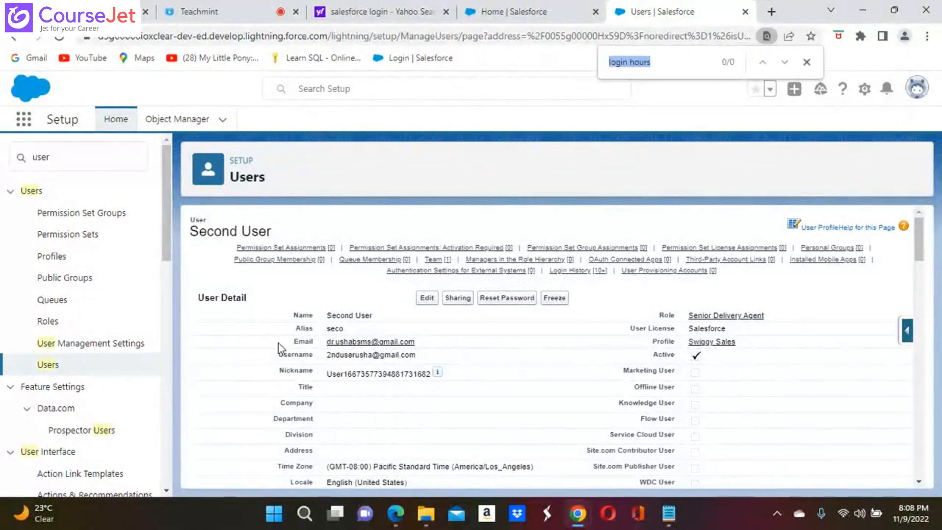
left_click(662, 67)
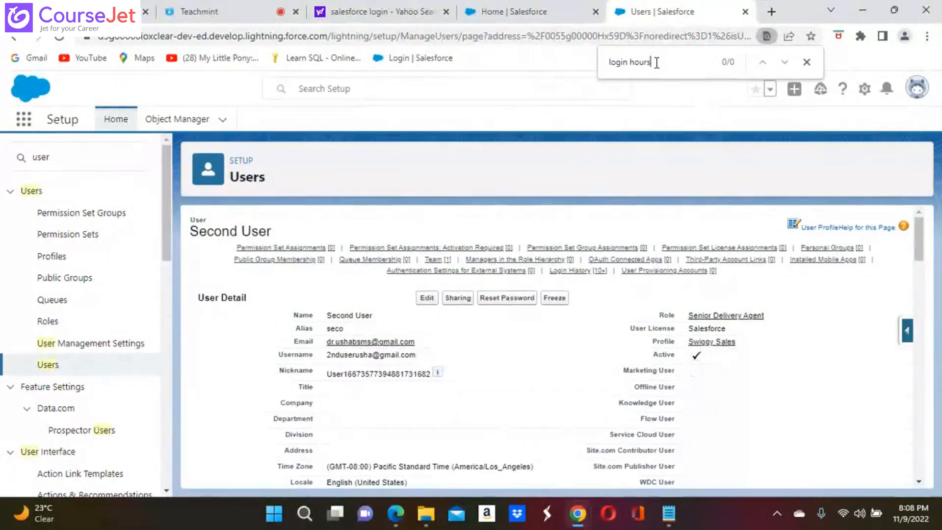
left_click(63, 156)
key("BackSpace")
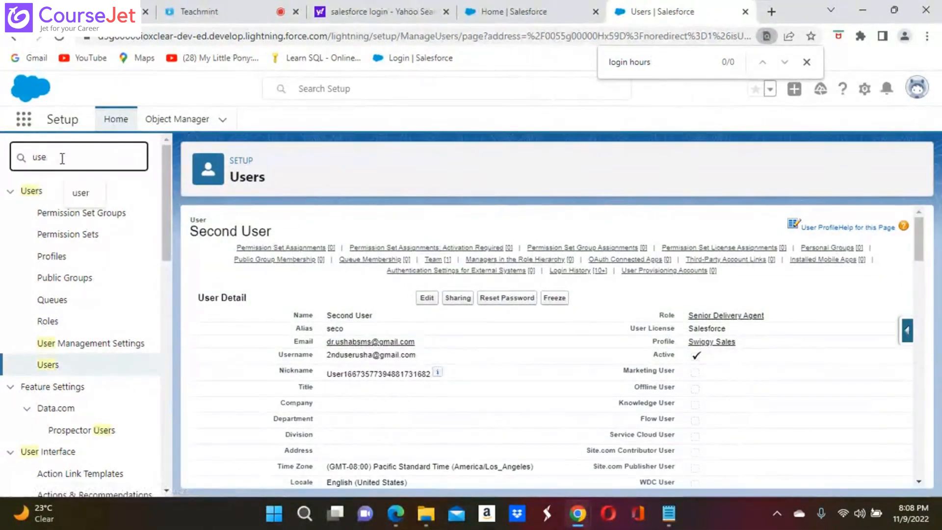
key("BackSpace")
key("BackSpace")
type("p")
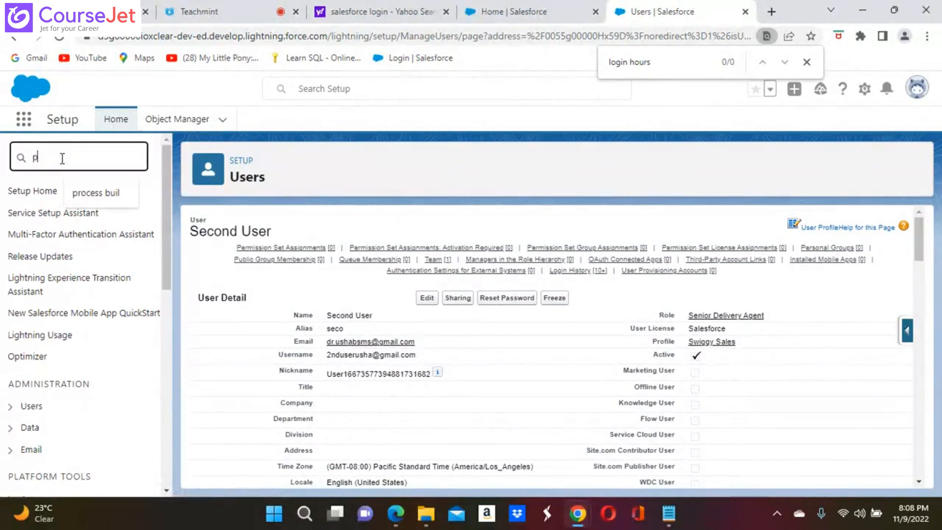
type("rof")
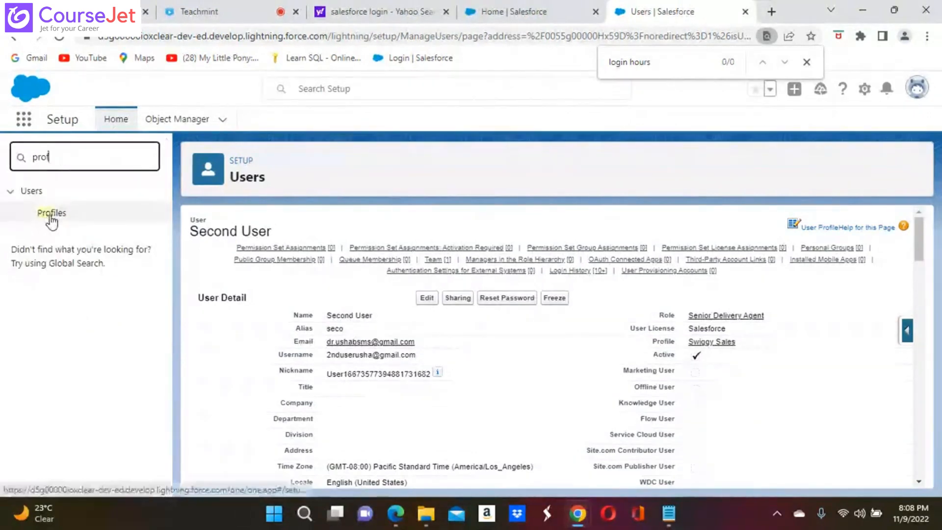
left_click(50, 215)
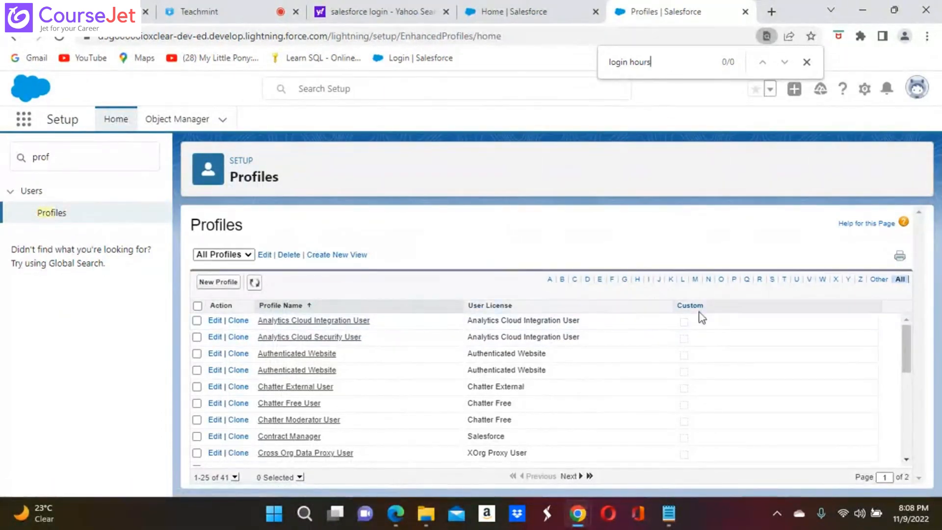
Open the Swiggy Sales profile from the profiles starting with S and find its Login Hours section.
left_click(771, 281)
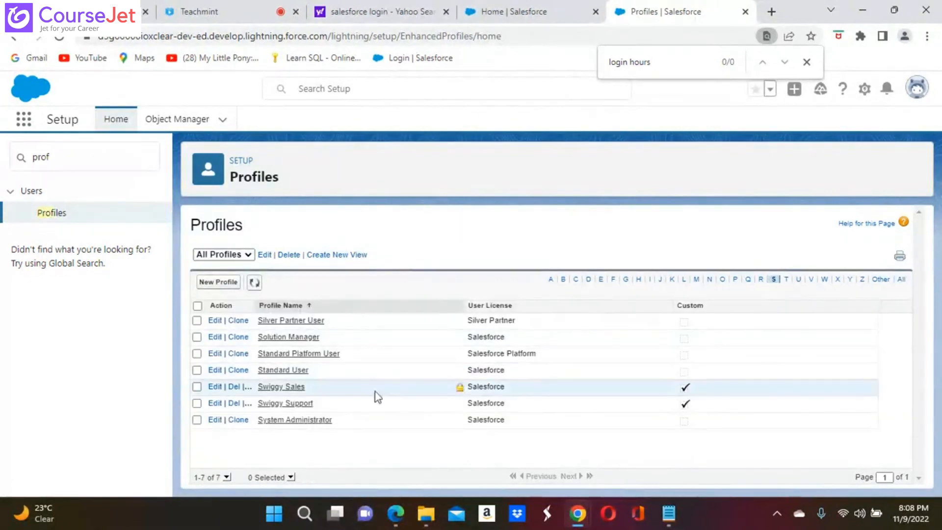
left_click(274, 387)
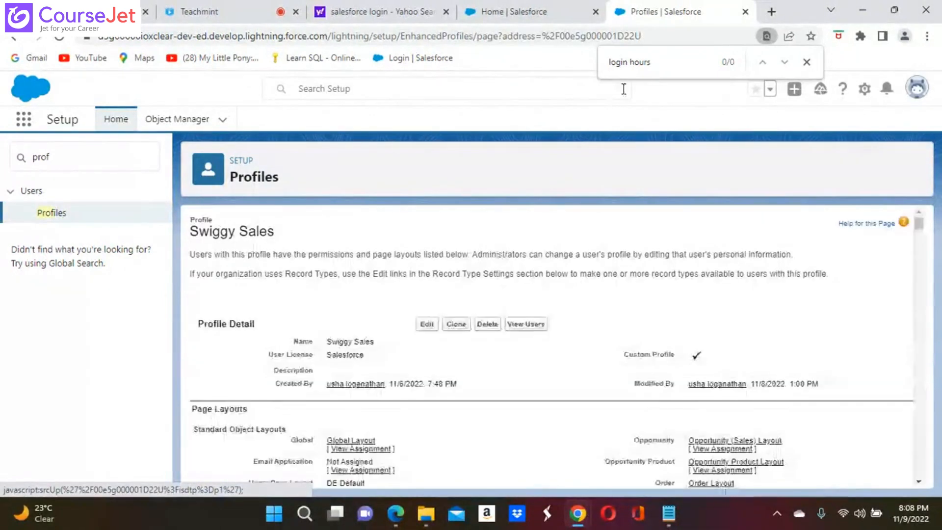
key("Return")
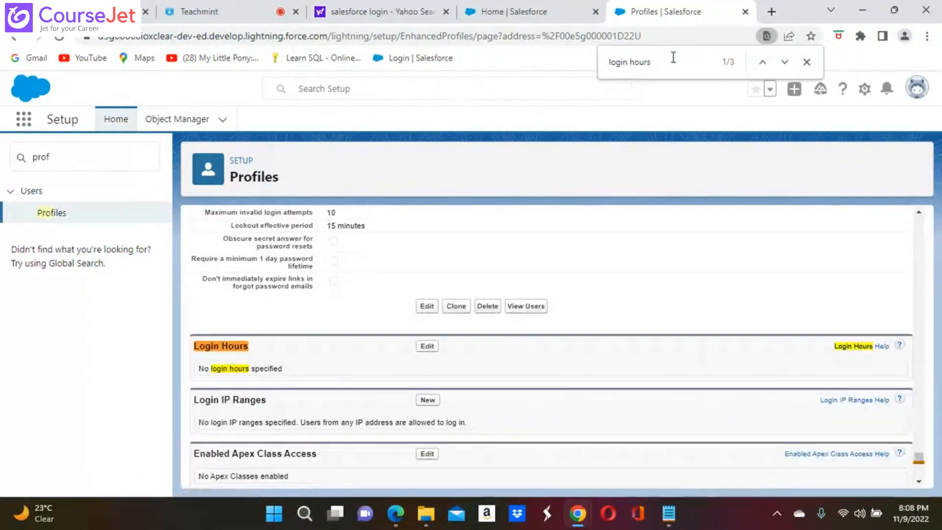
Set the Swiggy Sales profile's Wednesday login hours to 10:00 AM through 6:00 PM and save them.
left_click(426, 346)
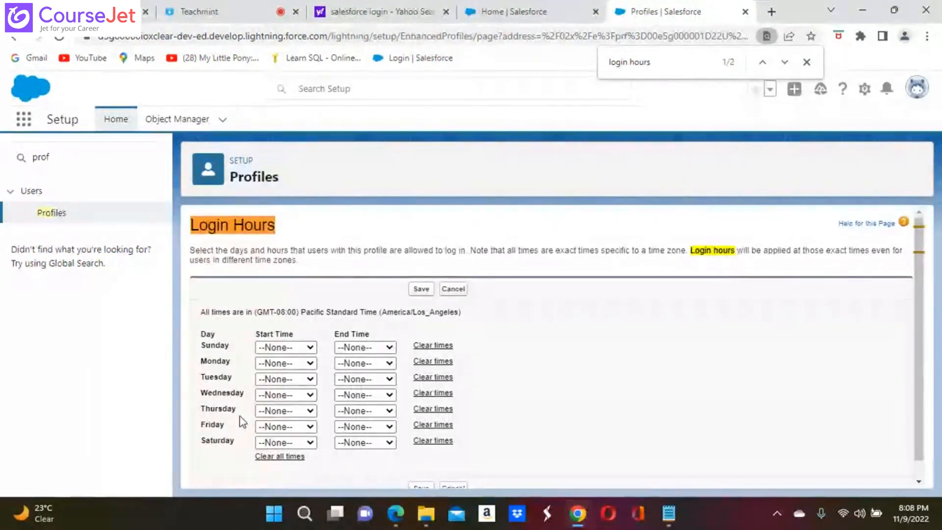
left_click(311, 395)
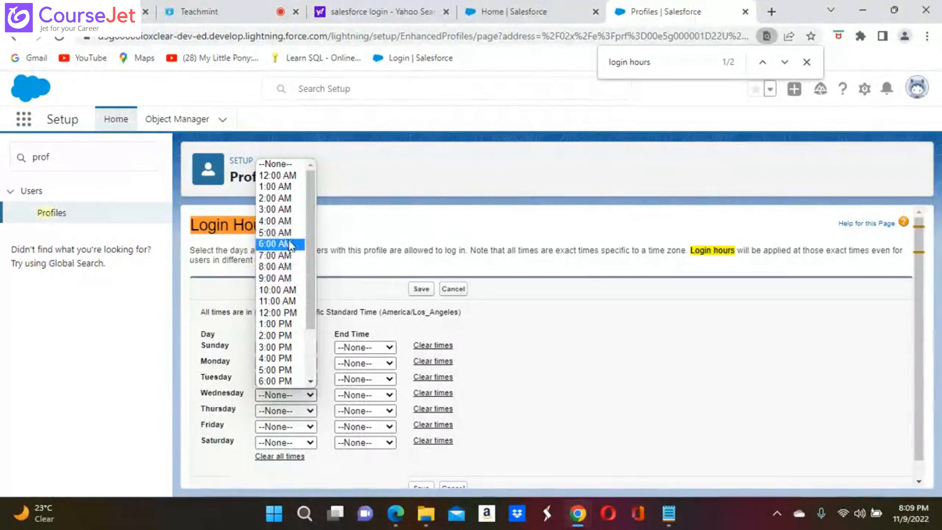
left_click(278, 289)
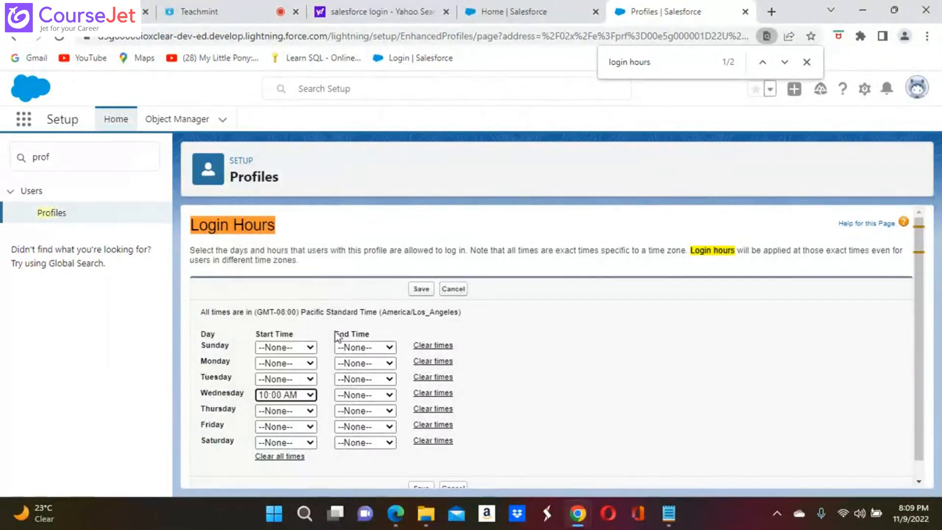
left_click(389, 395)
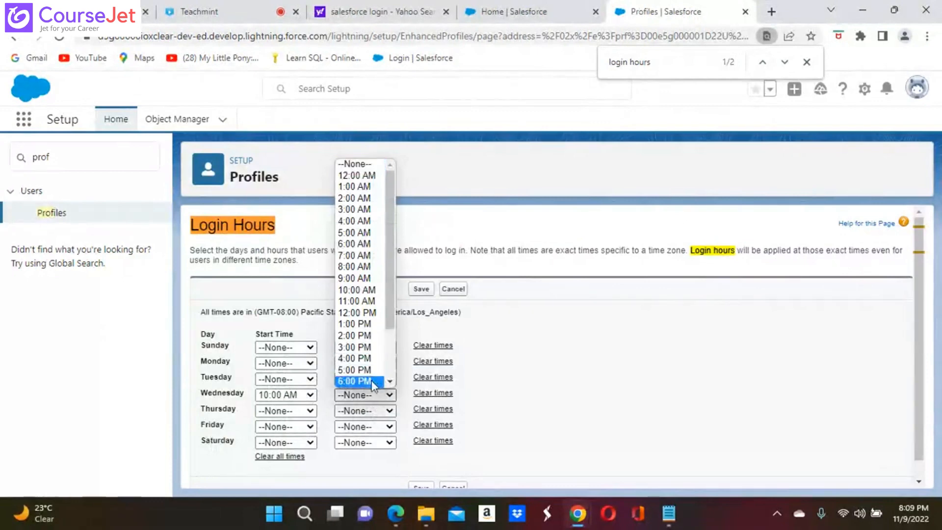
left_click(373, 382)
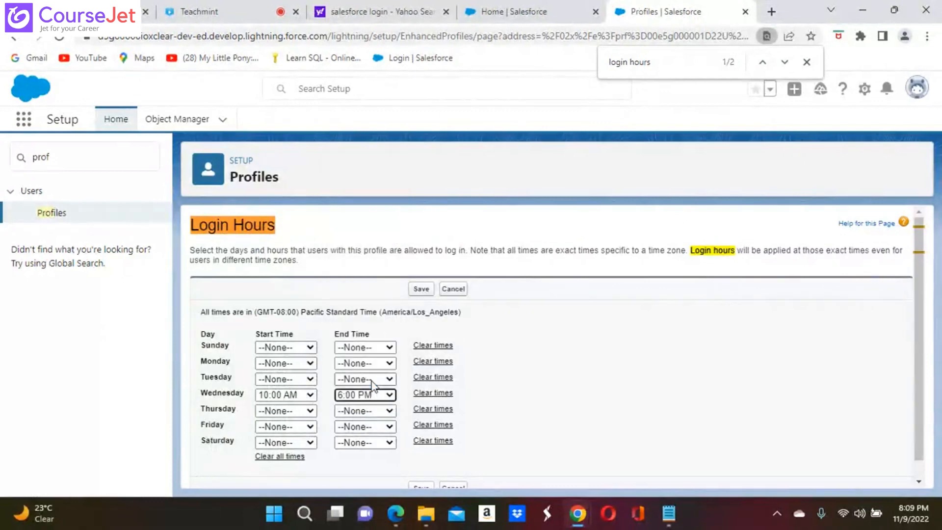
left_click(419, 290)
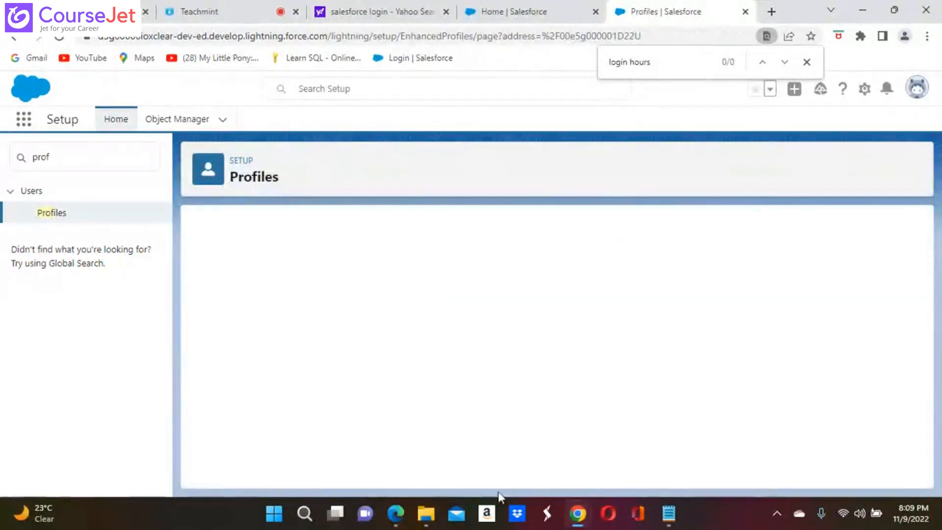
Switch to the Second User's session in Microsoft Edge, reload it, and try to log in with the account password.
mouse_move(396, 517)
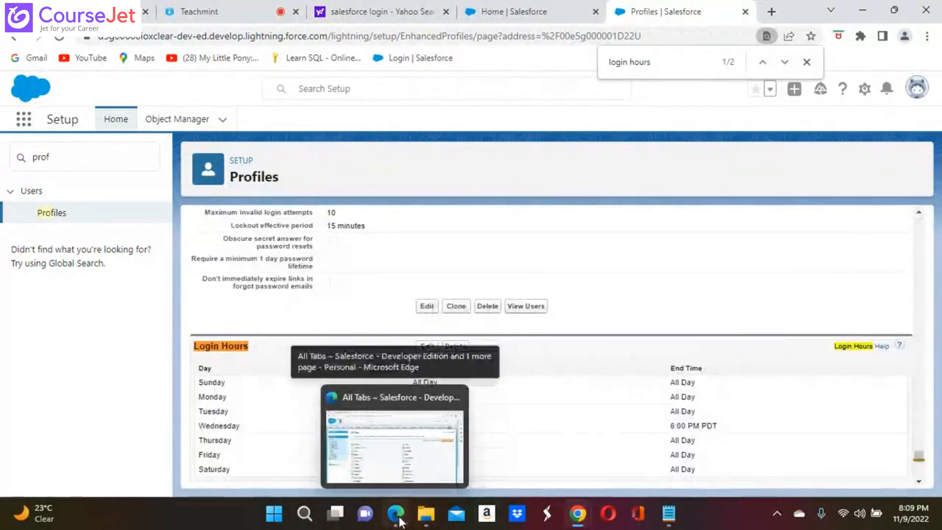
left_click(394, 442)
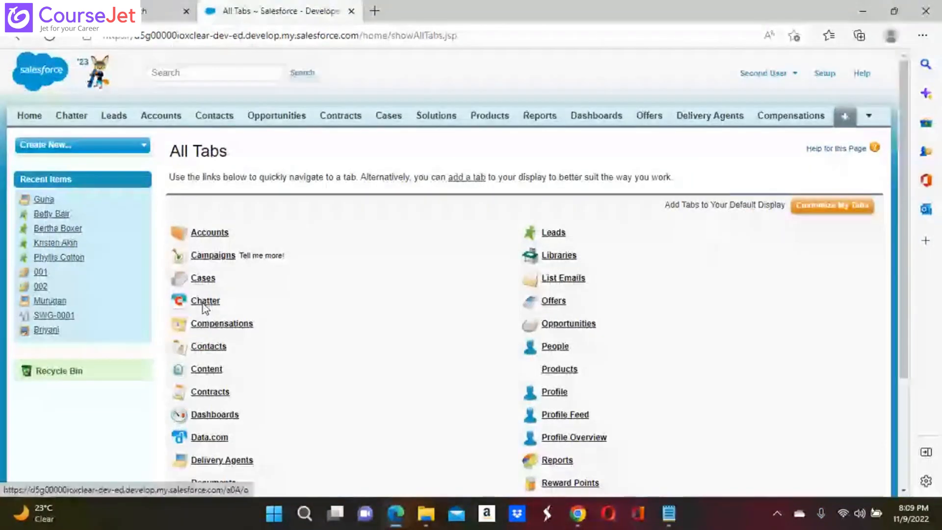
left_click(49, 36)
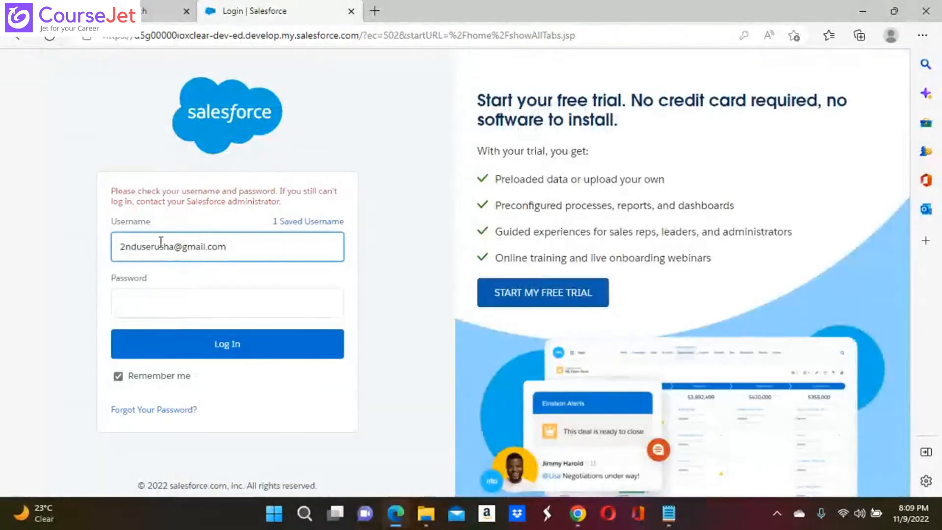
left_click(145, 276)
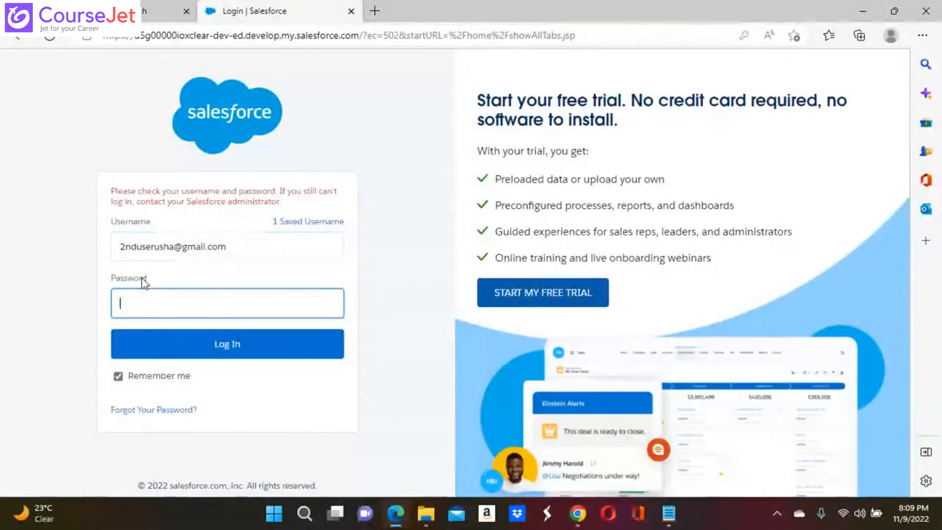
type("a")
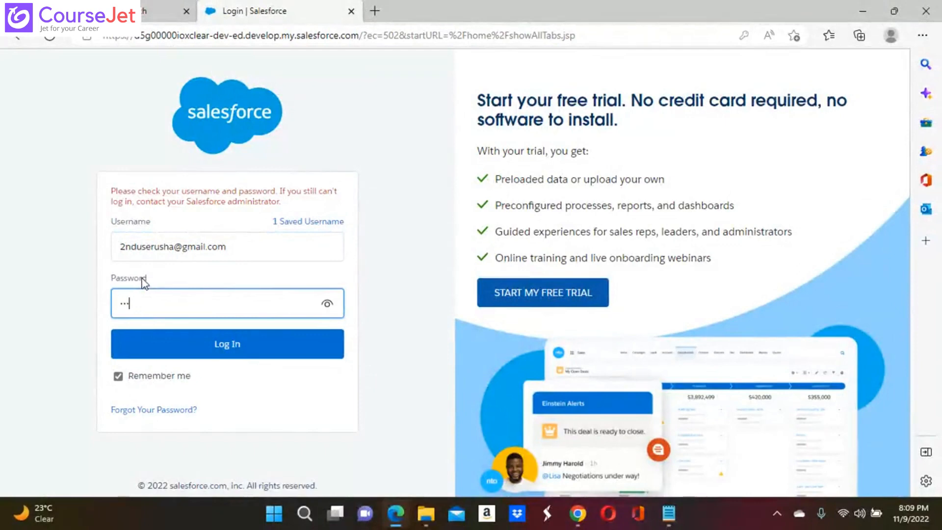
type("aaaaaaaaaa")
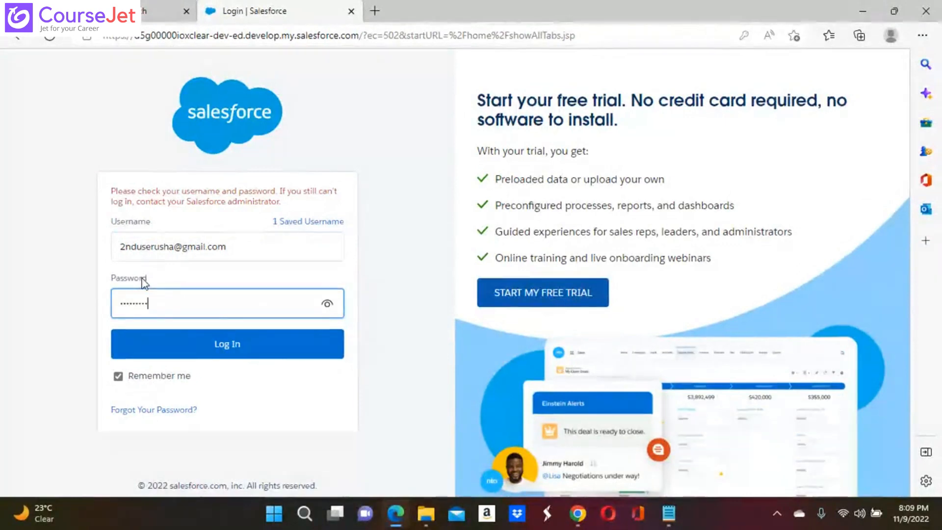
key("Return")
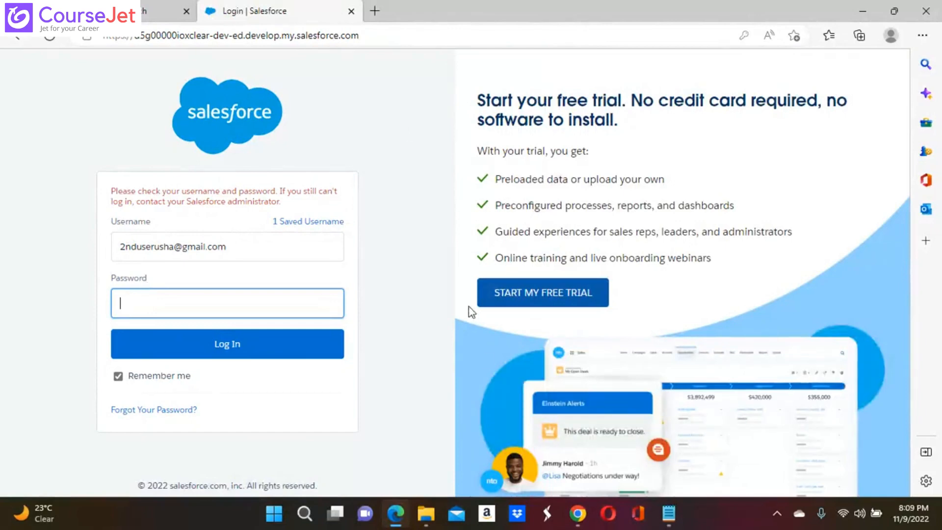
Return to the administrator's Salesforce session in Chrome and open the Swiggy Sales login hours for editing.
left_click(579, 522)
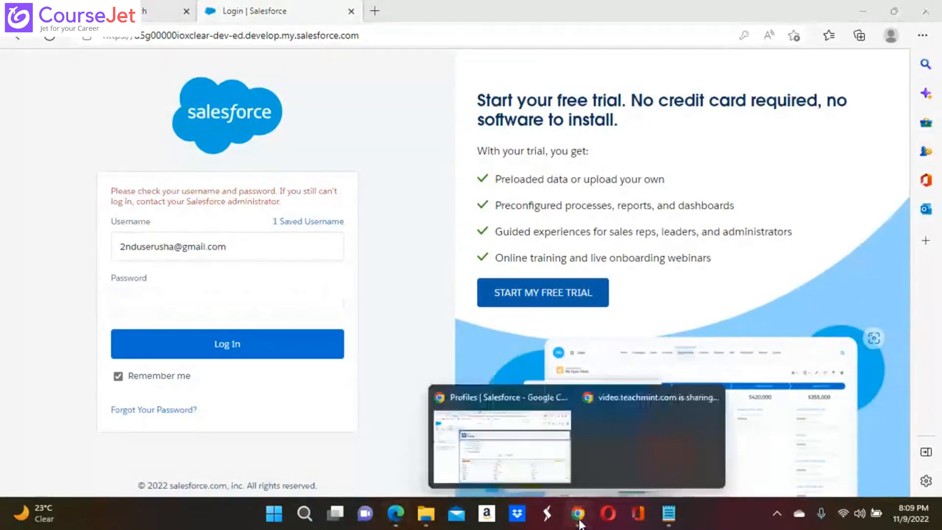
left_click(542, 446)
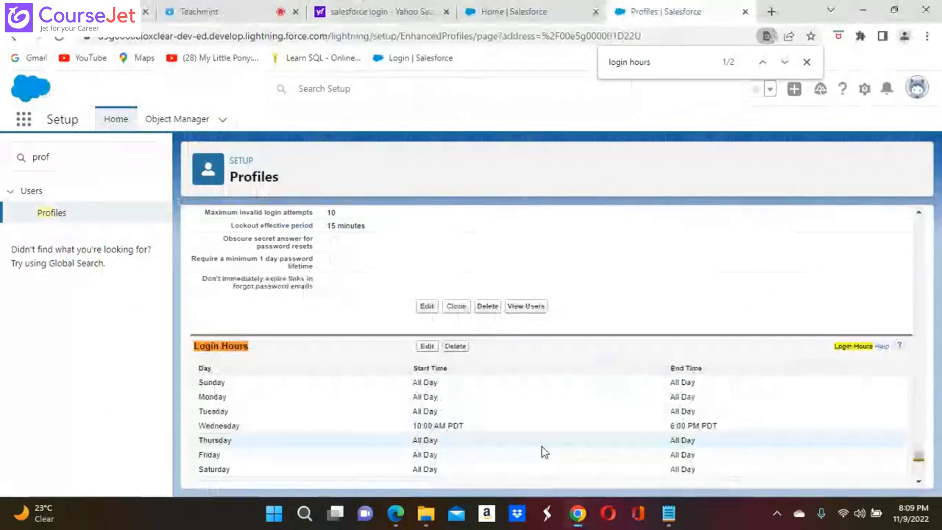
left_click(428, 346)
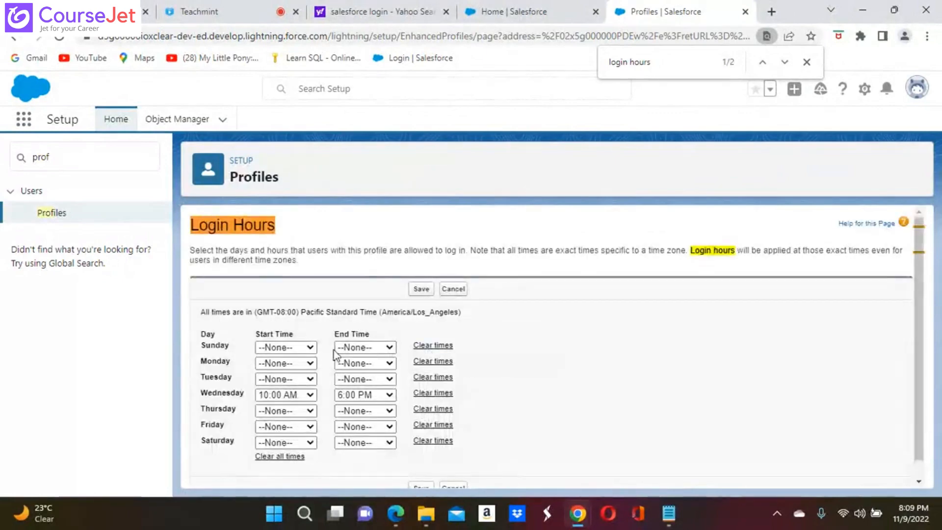
Set Wednesday's login end time to 11:00 PM.
left_click(312, 396)
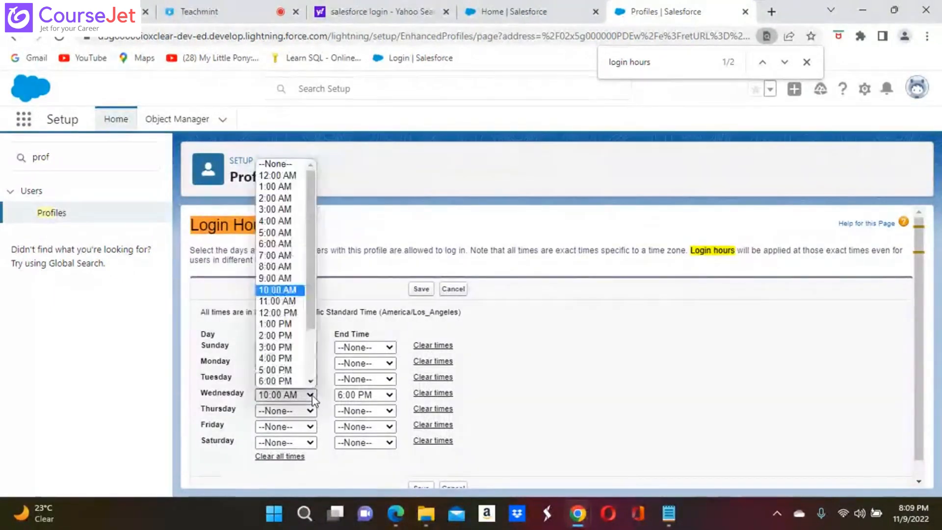
left_click(392, 398)
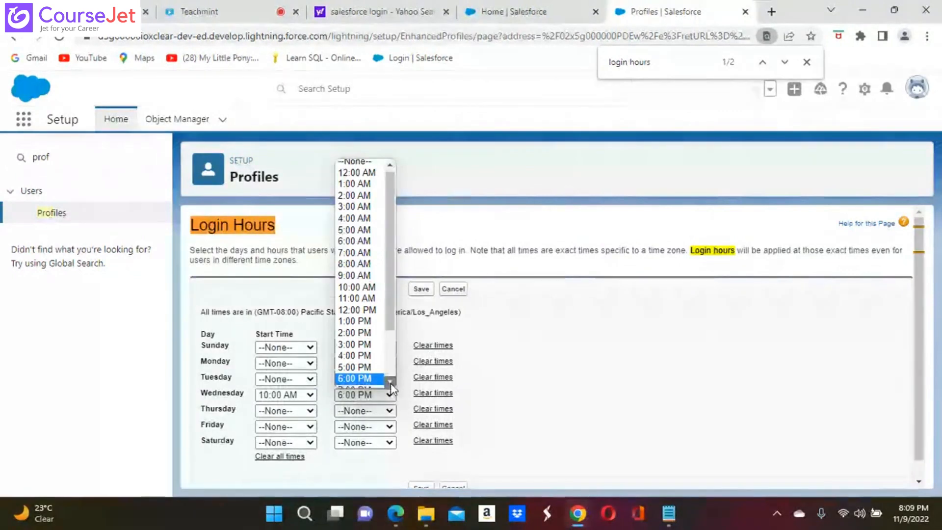
scroll(392, 387, "down", 3)
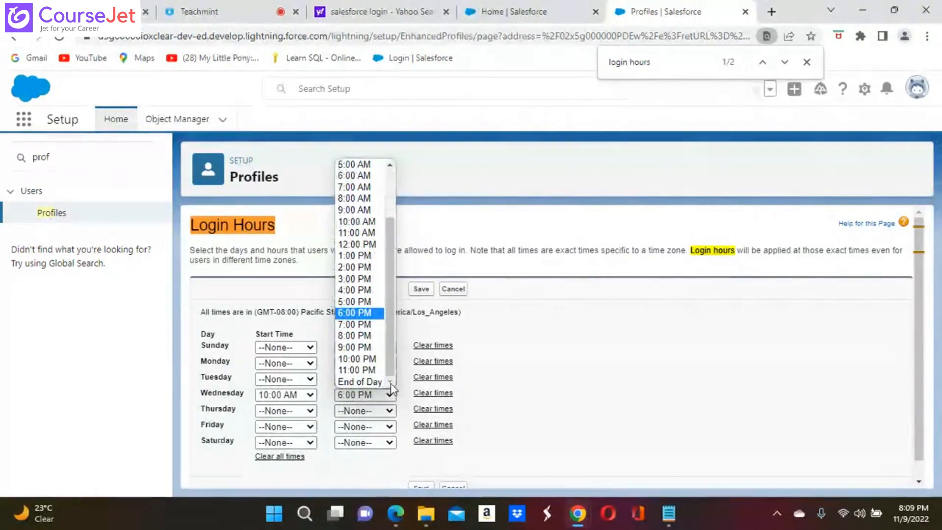
left_click(361, 371)
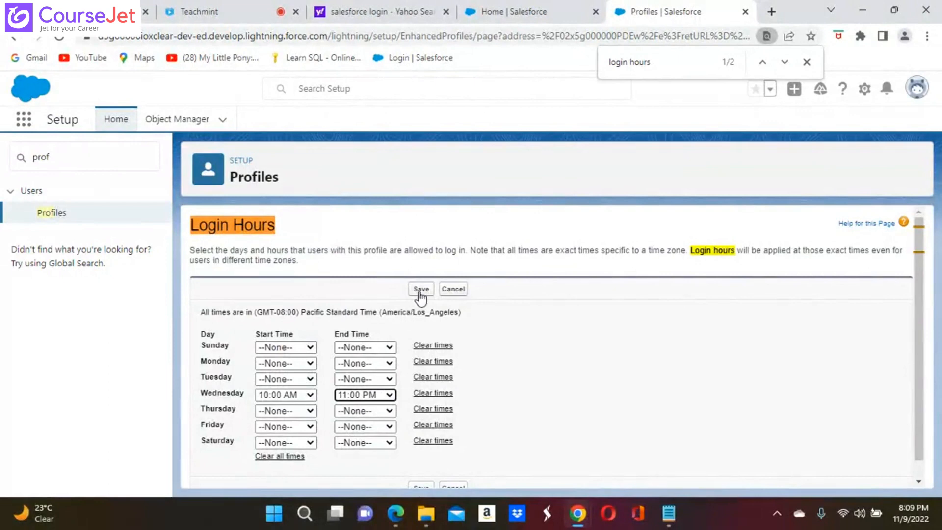
Set both the Wednesday start and end times to --None-- and save the login hours.
left_click(309, 396)
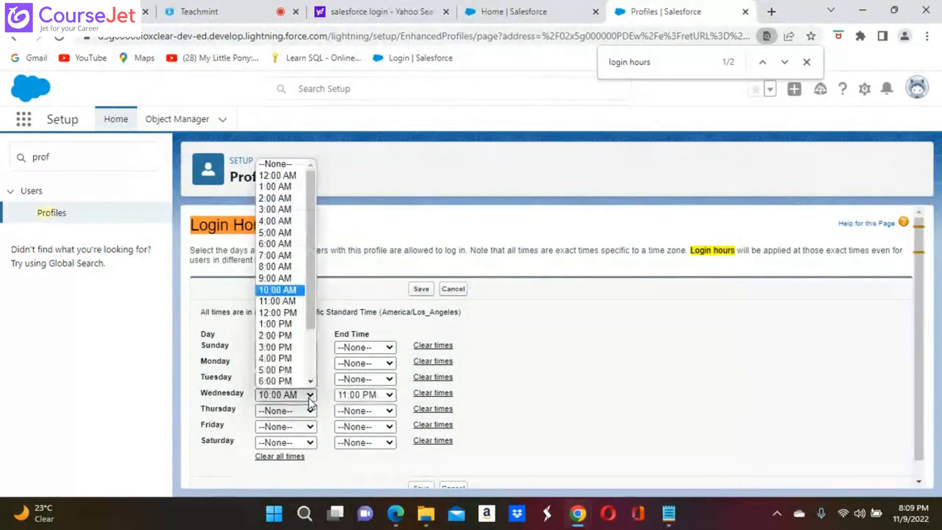
left_click(285, 165)
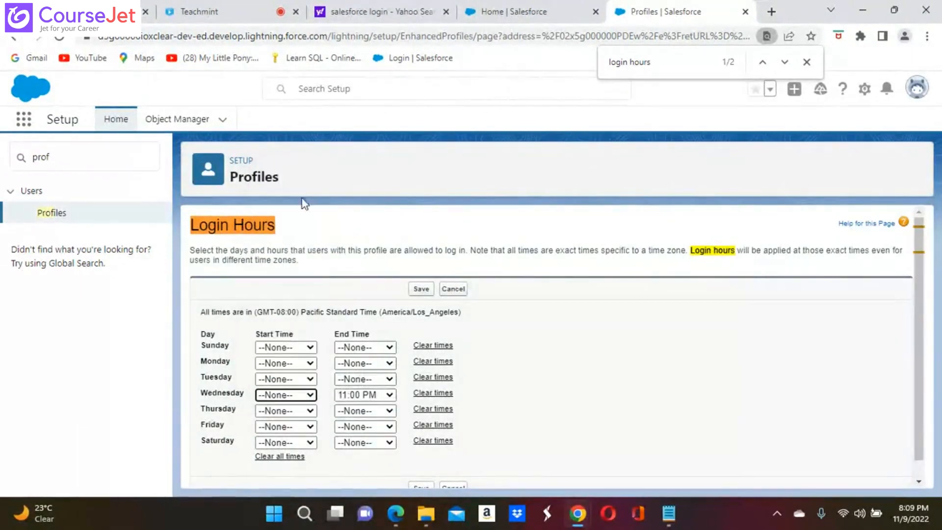
left_click(389, 396)
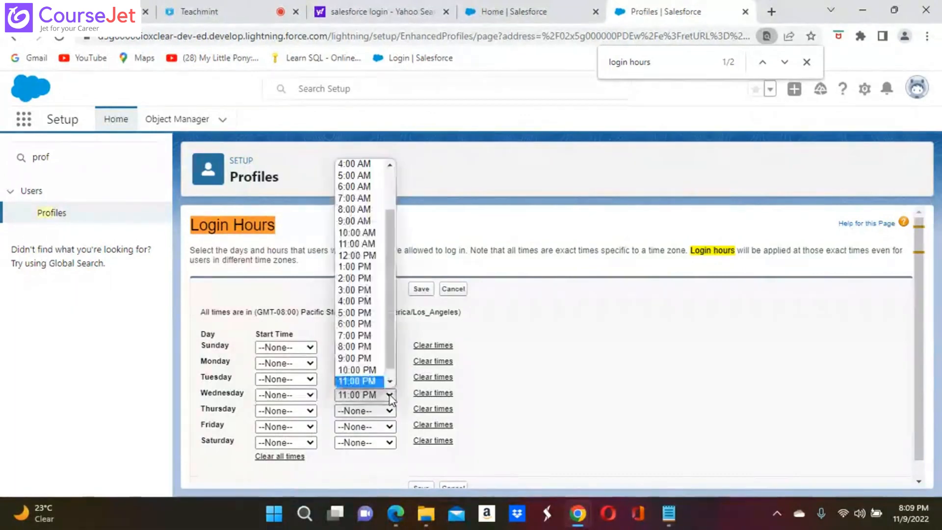
left_click(389, 164)
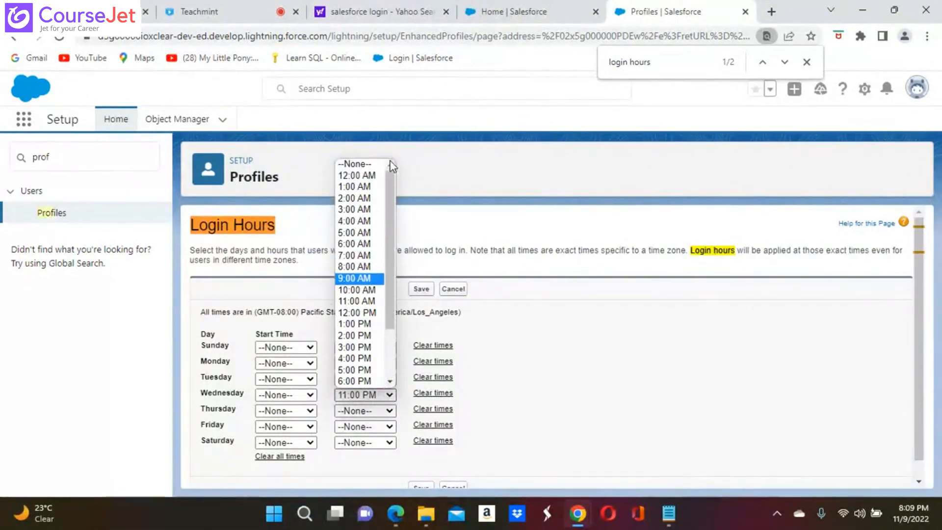
left_click(357, 164)
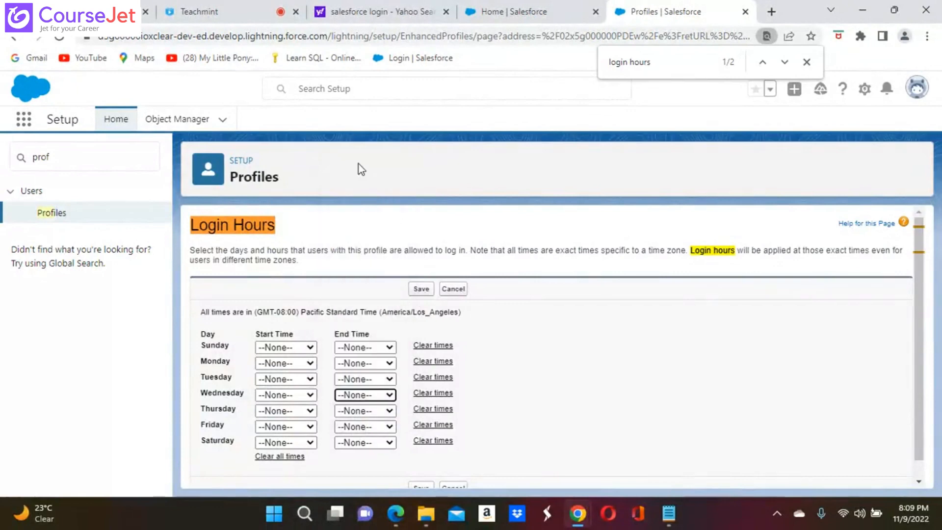
left_click(422, 290)
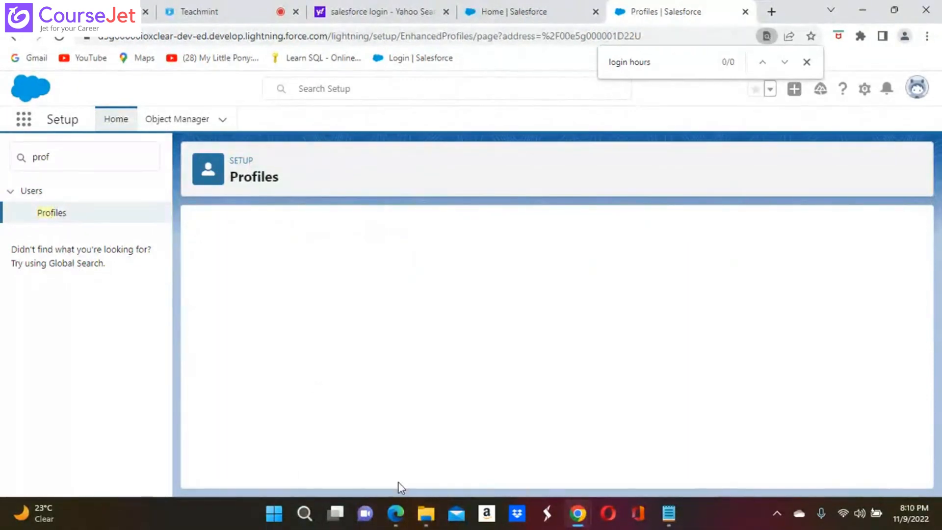
Switch to the Second User's login page in Microsoft Edge, log in with the account password, and decline registering a mobile phone.
left_click(396, 522)
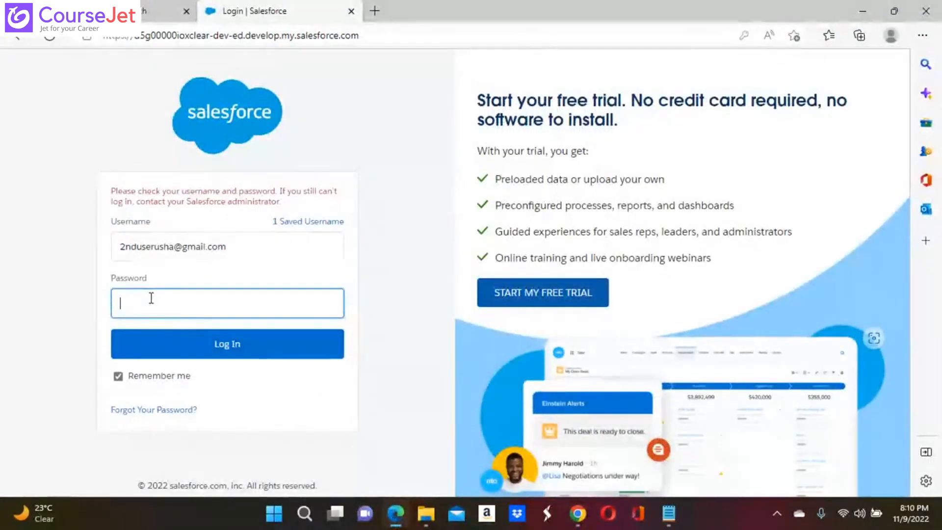
type("*****")
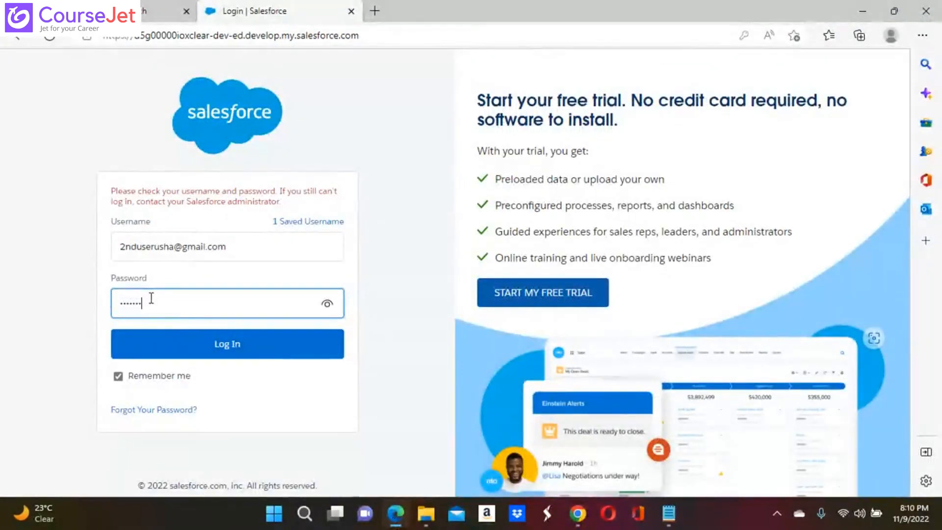
key("Return")
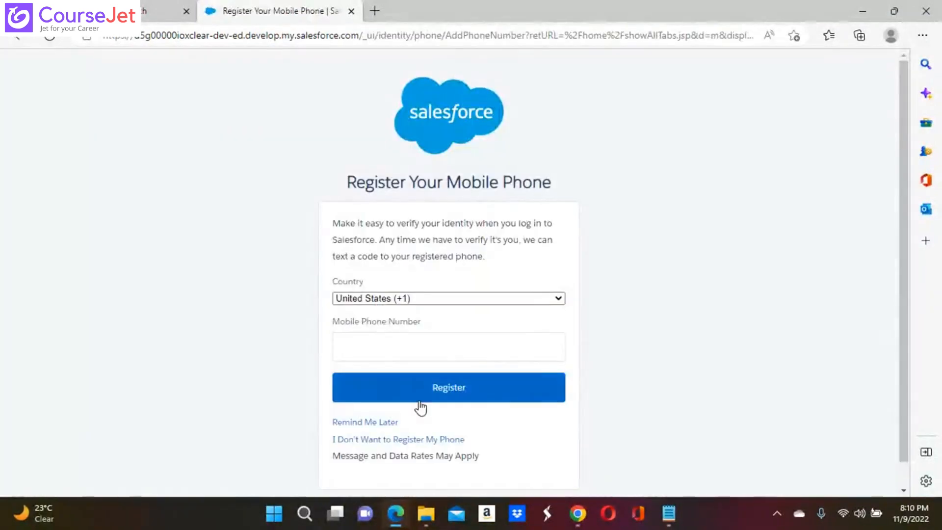
left_click(412, 440)
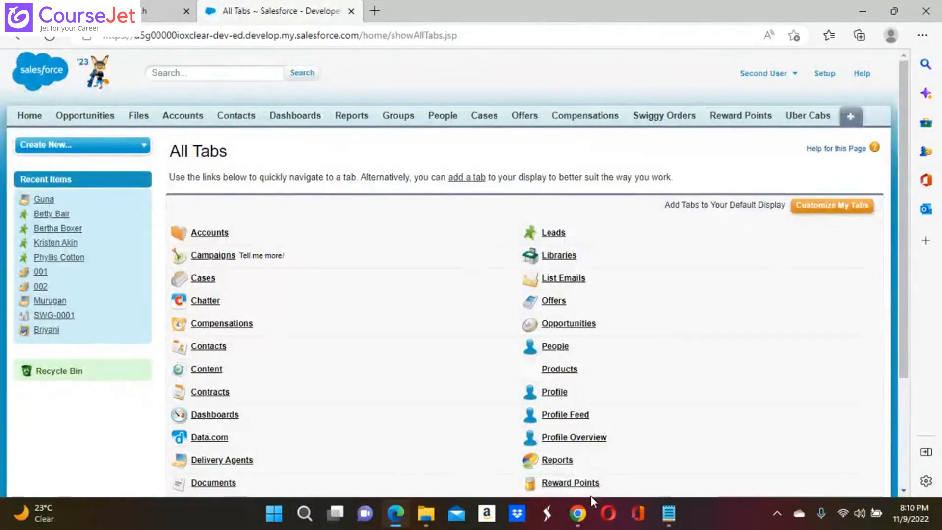
Return to the administrator's Salesforce session in Chrome and start a new Swiggy Sales login IP range with start address 192.168.1.22.
mouse_move(585, 521)
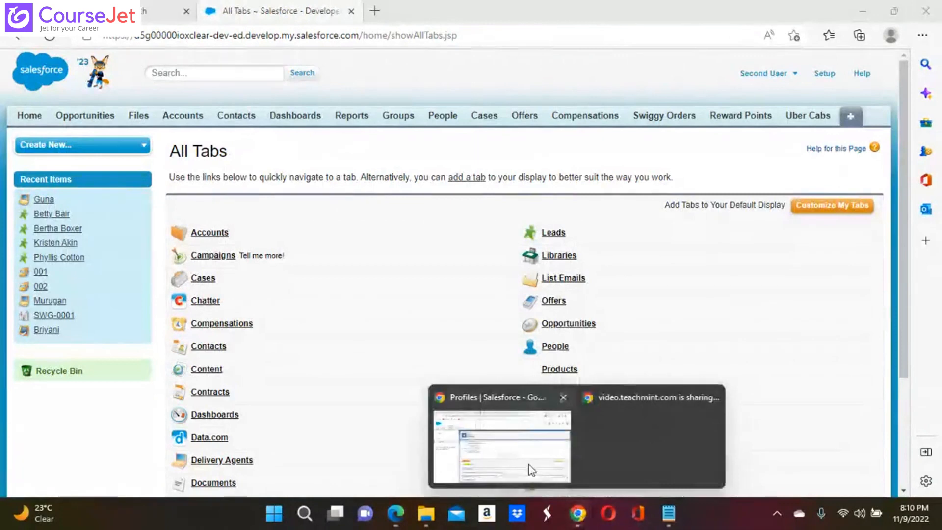
left_click(528, 463)
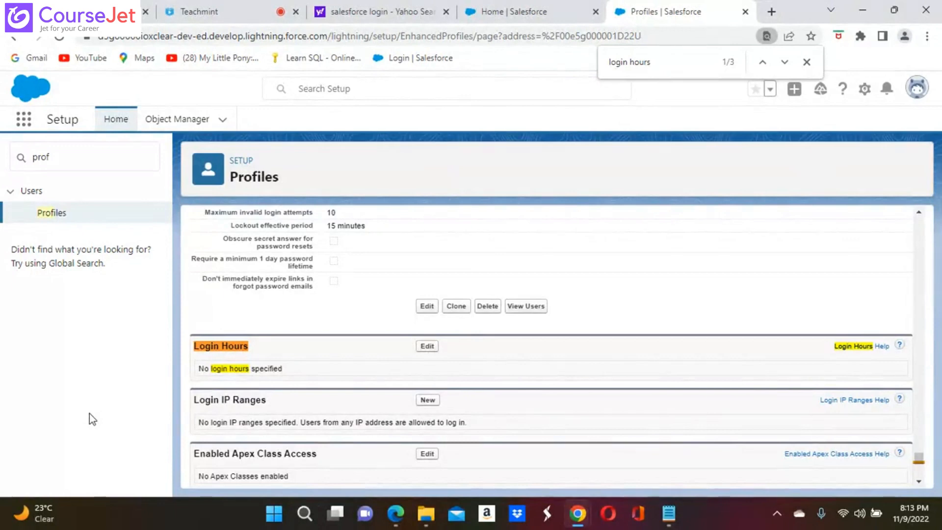
left_click(428, 401)
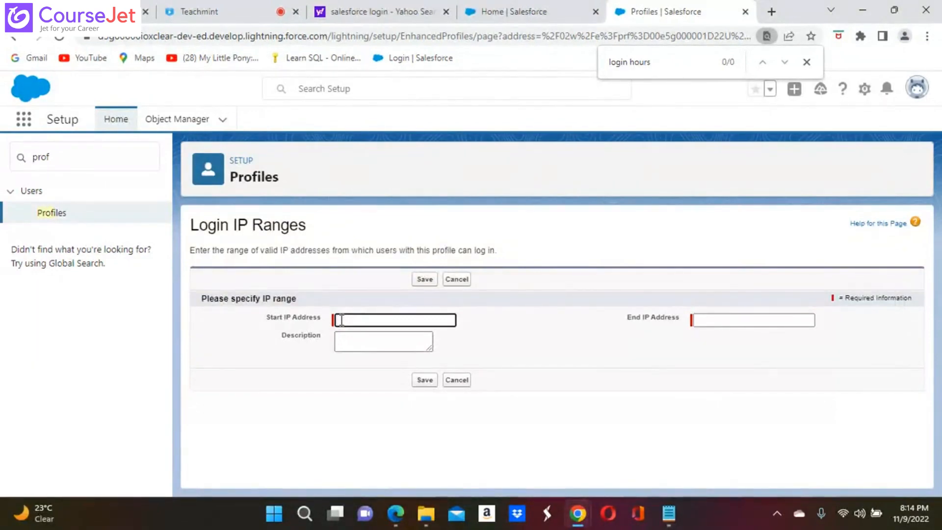
type("92")
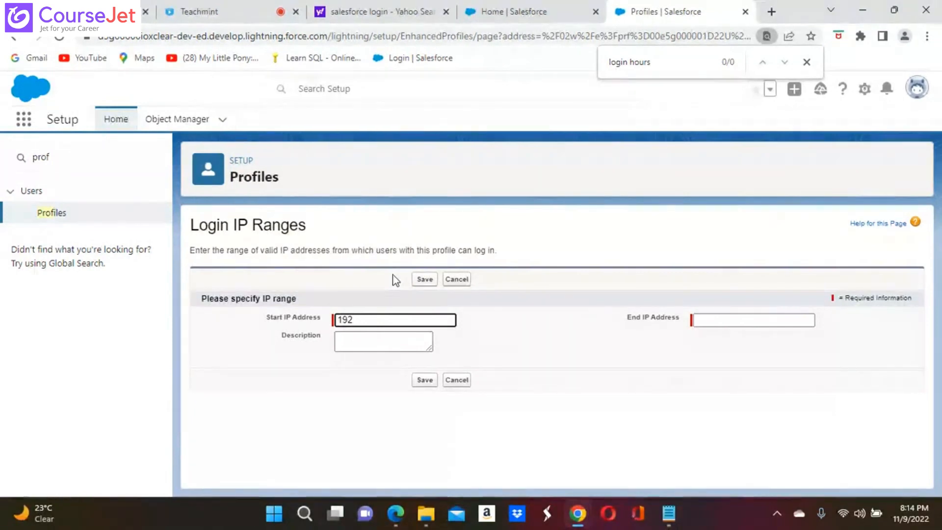
type(".")
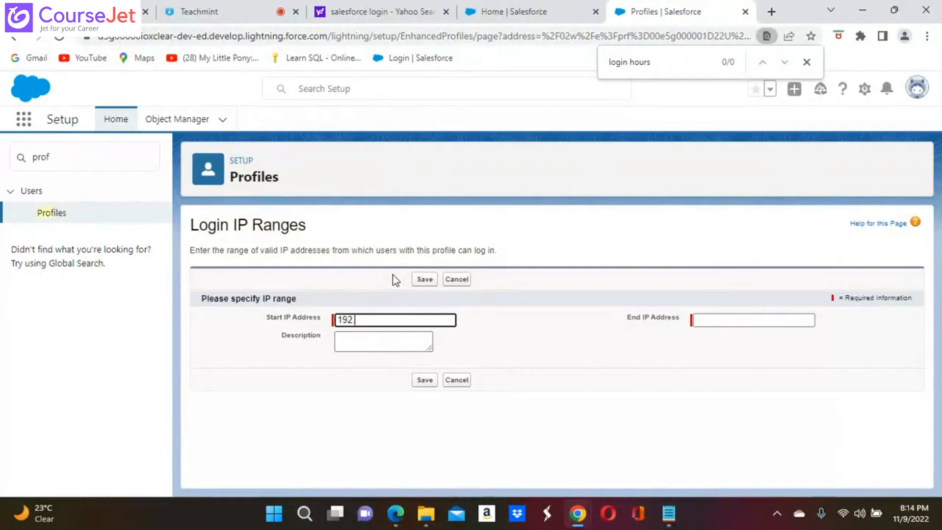
type("168.1")
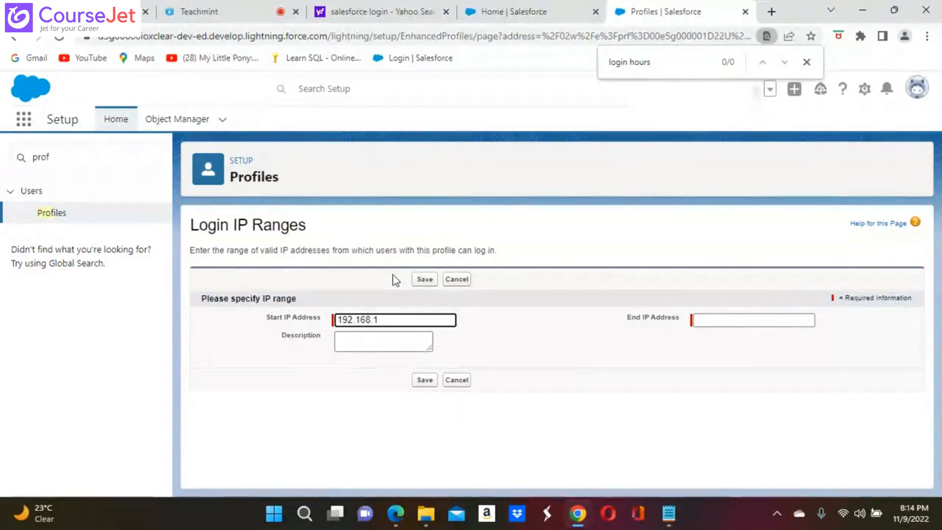
type(".22")
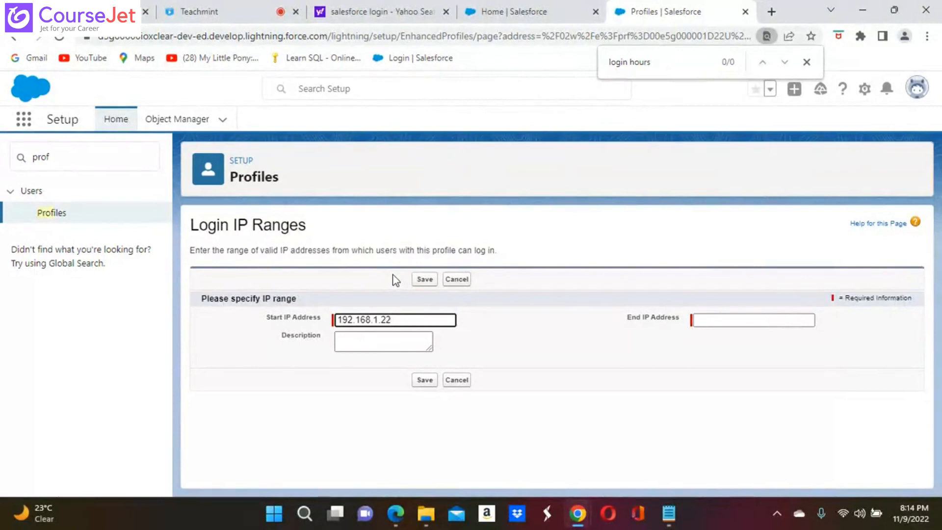
Copy the start IP address 192.168.1.22 into the range's end IP address.
left_click(714, 321)
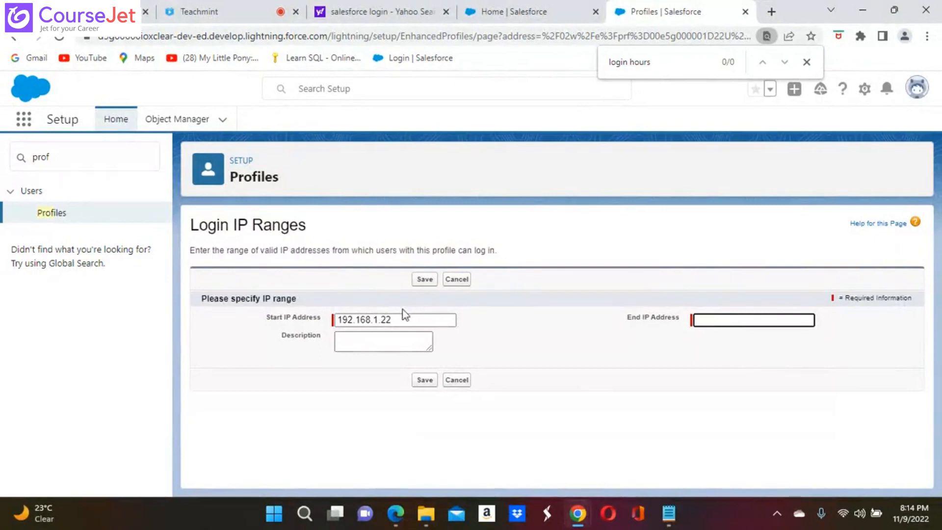
left_click(395, 319)
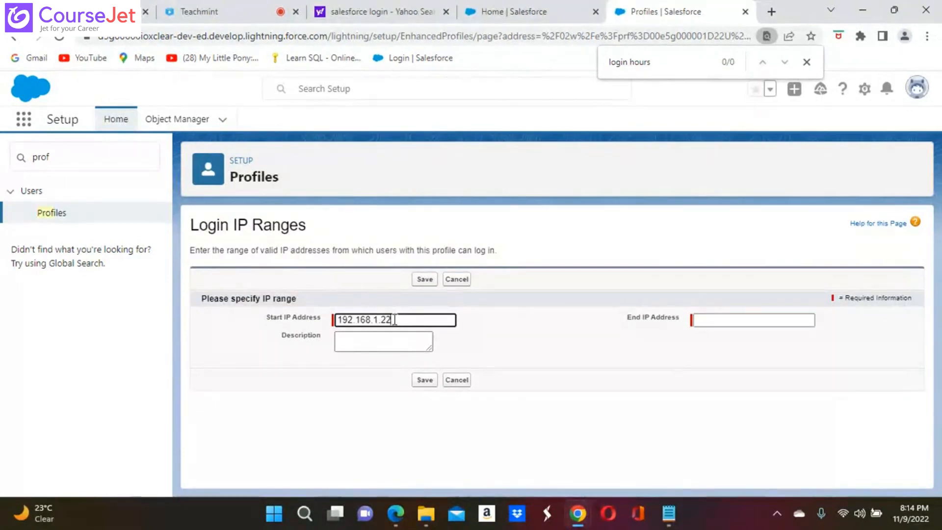
left_click_drag(395, 319, 328, 325)
key("ctrl+c")
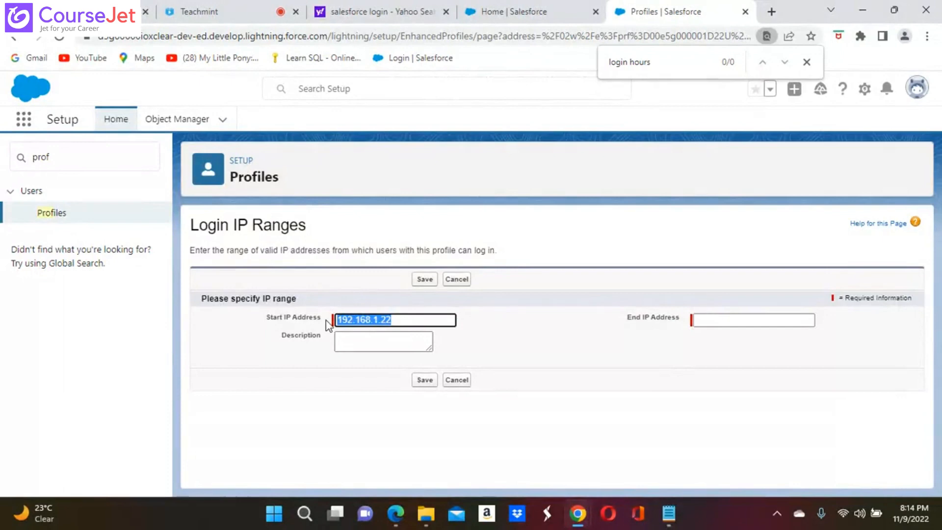
left_click(738, 321)
key("ctrl+v")
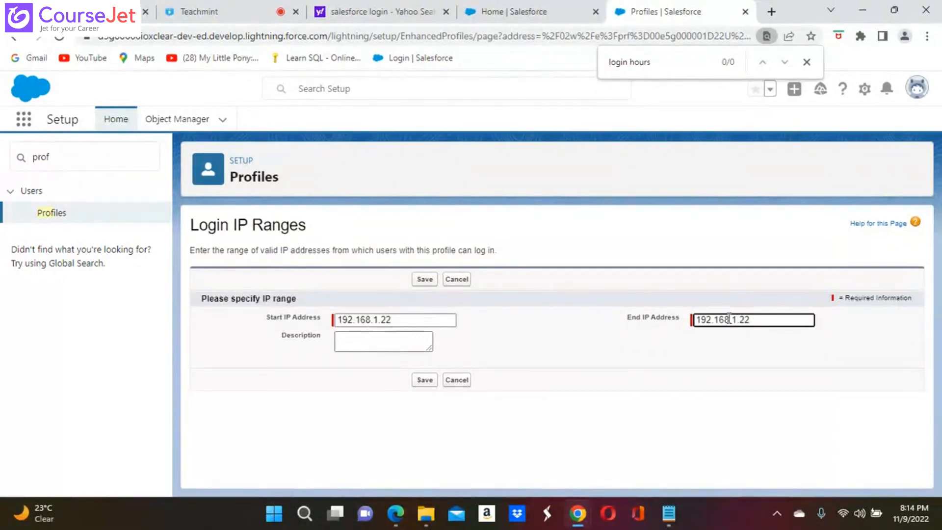
Save the login IP range, allowing it even though it does not cover the current IP address.
left_click(425, 280)
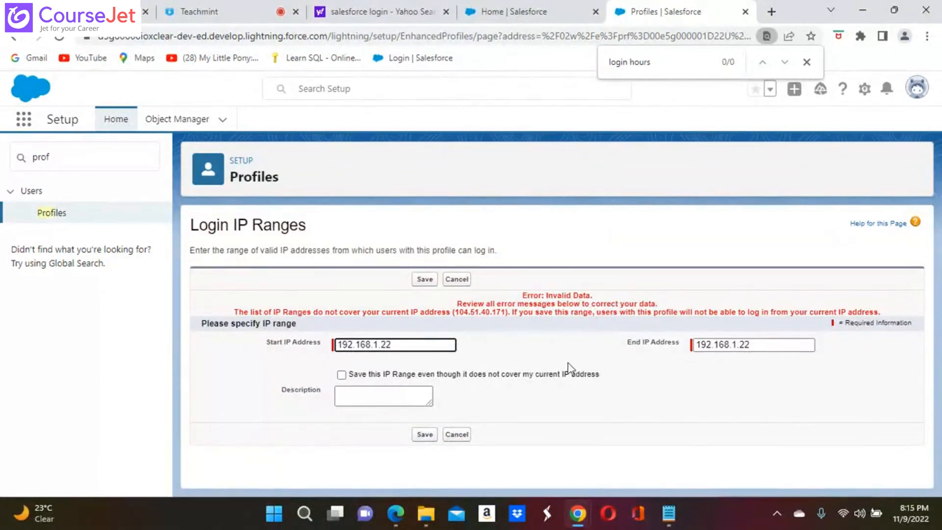
left_click(537, 349)
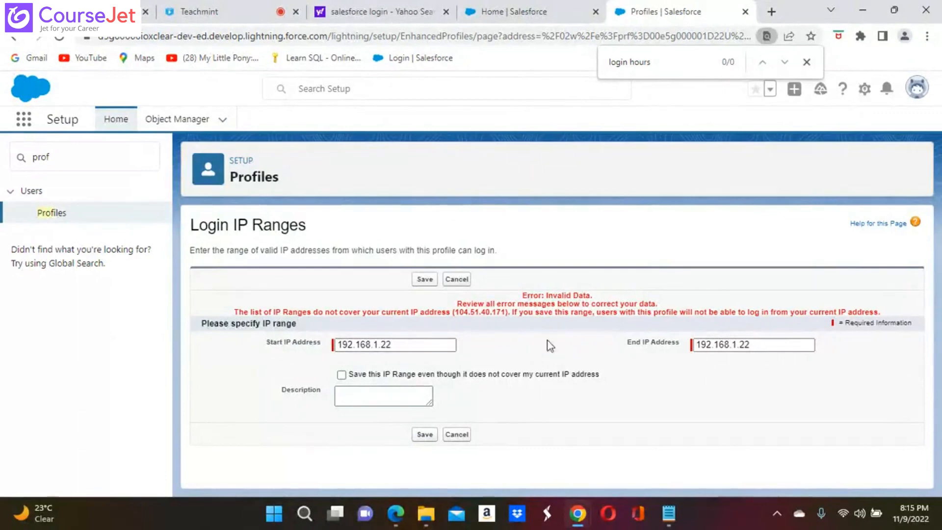
left_click(749, 350)
left_click(342, 375)
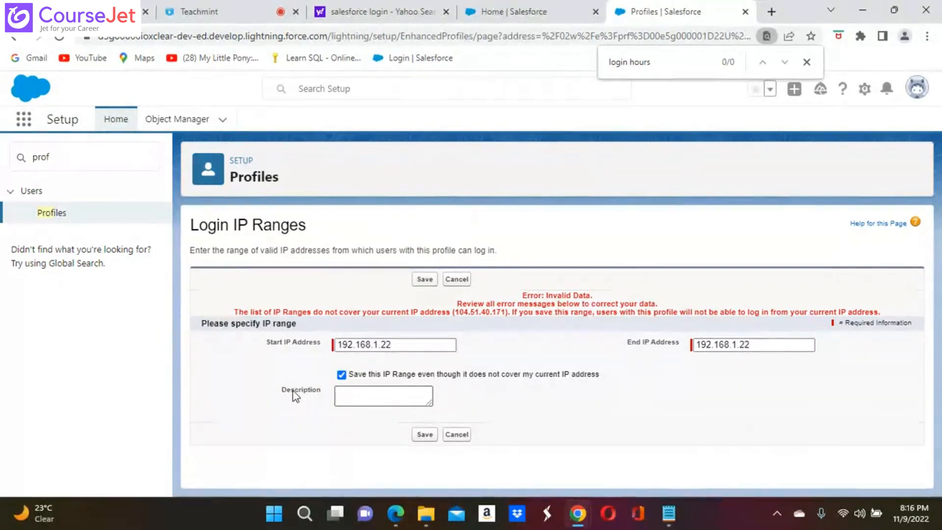
left_click(424, 435)
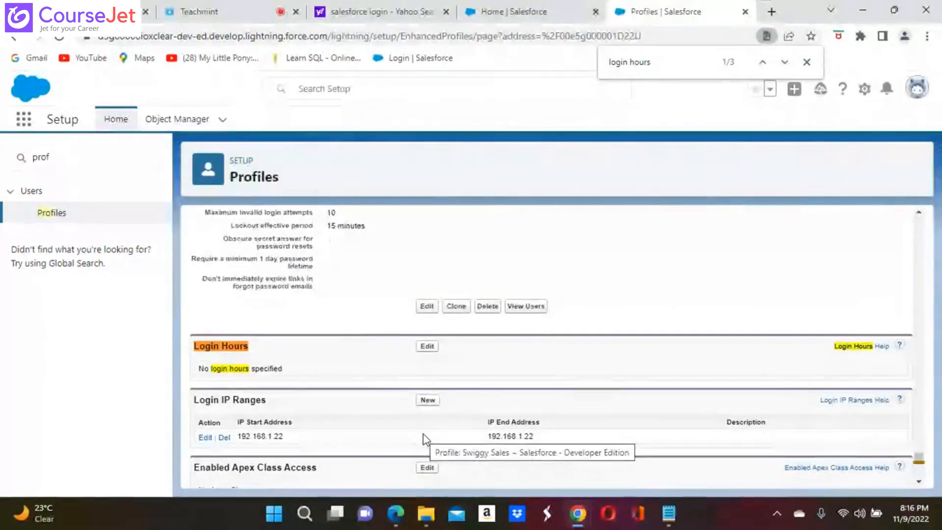
Switch to the Second User's session in Microsoft Edge, log out, and try to log in again with the account password.
mouse_move(396, 522)
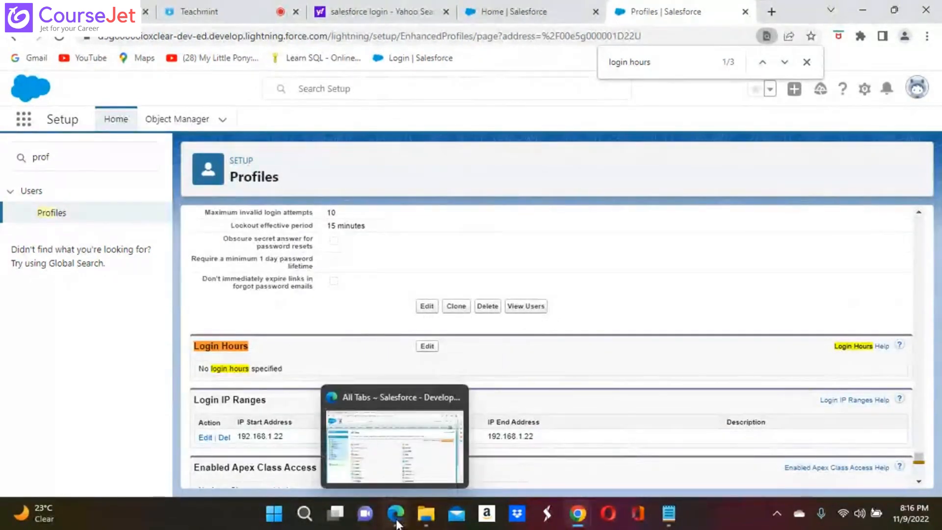
left_click(395, 432)
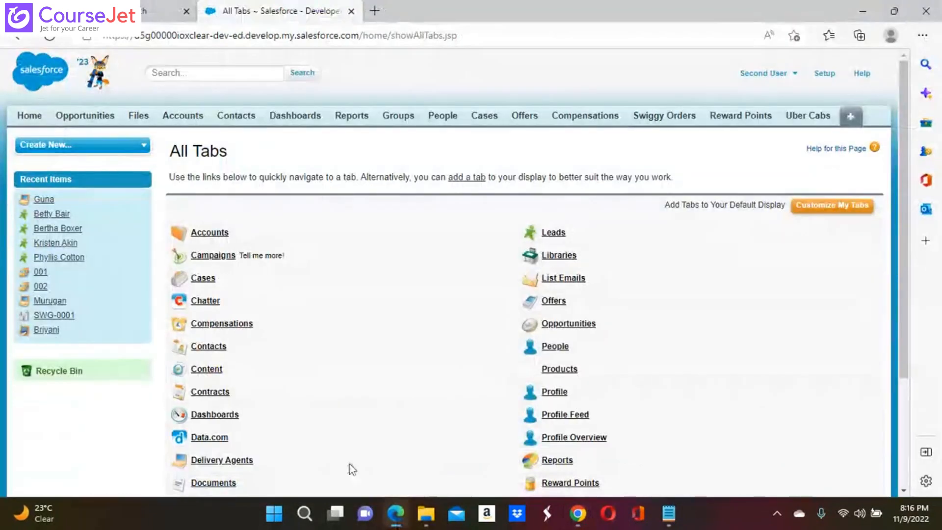
left_click(49, 38)
left_click(891, 37)
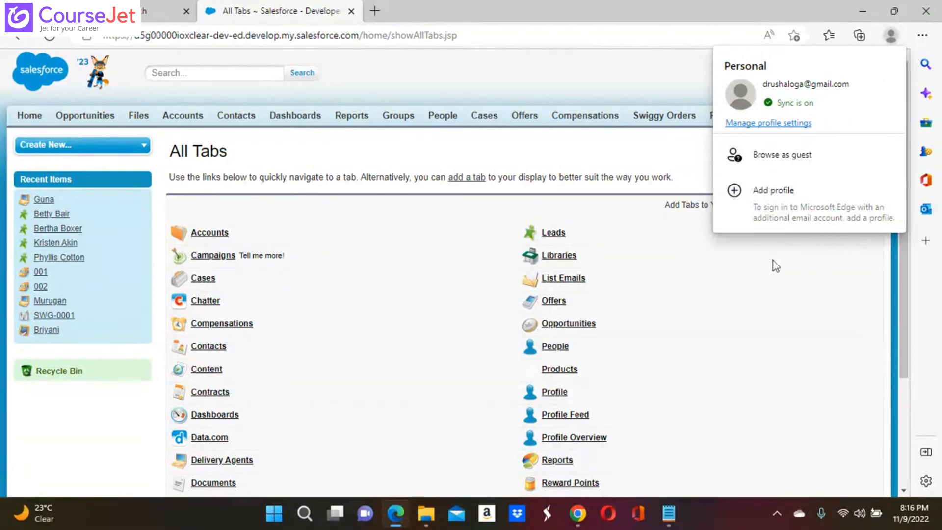
left_click(778, 320)
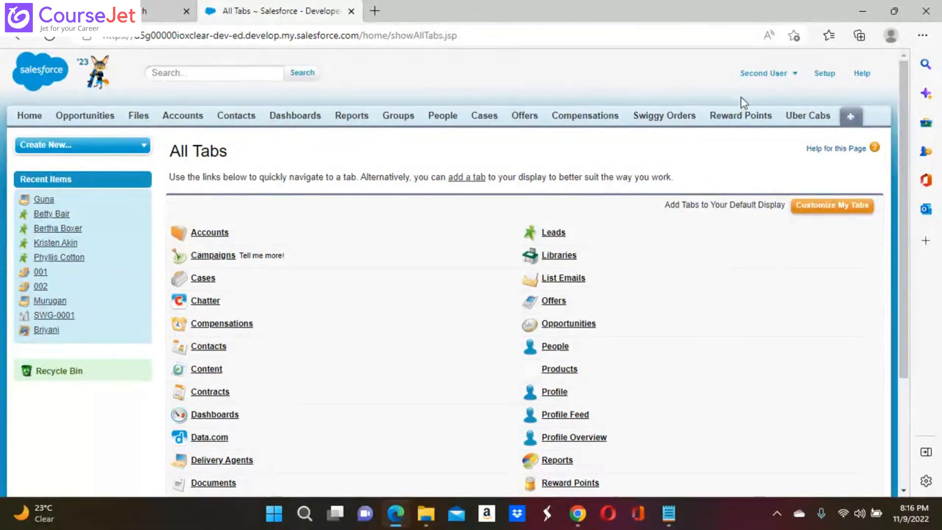
left_click(793, 75)
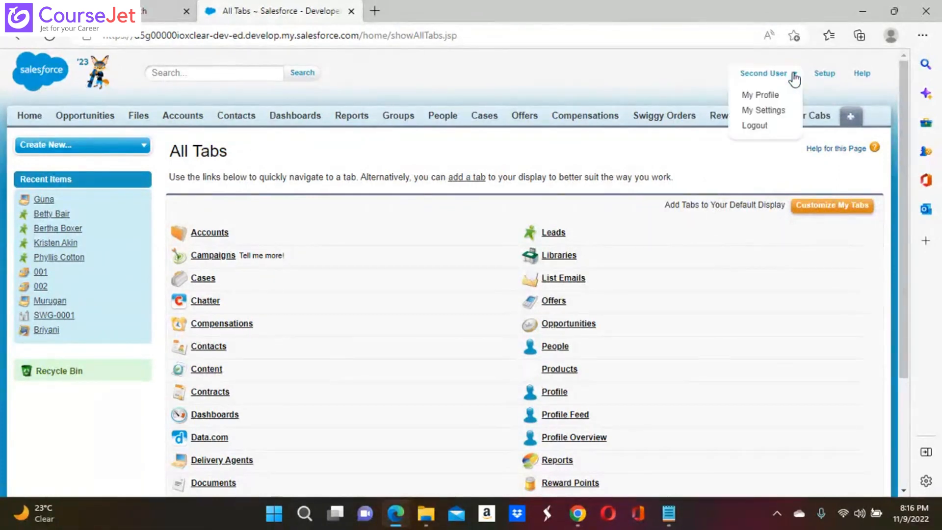
left_click(755, 125)
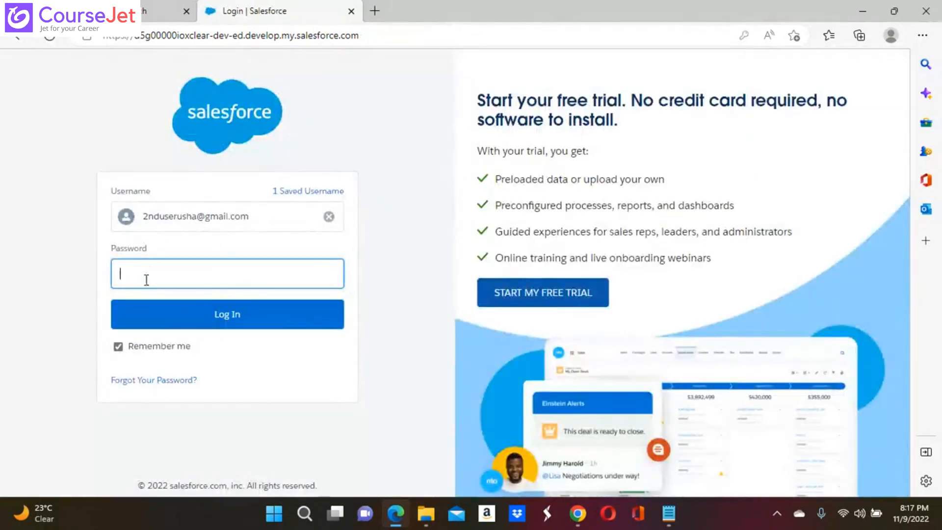
type("•••••••")
key("Return")
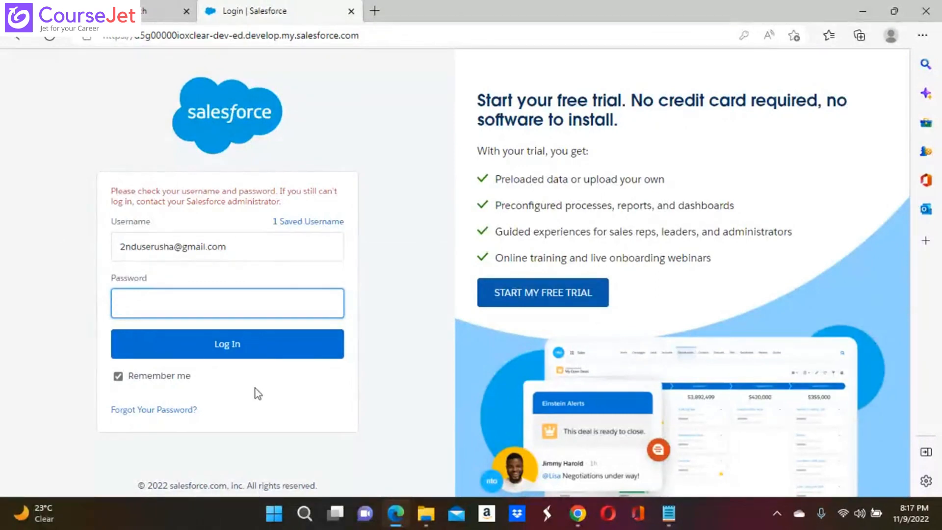
left_click(579, 516)
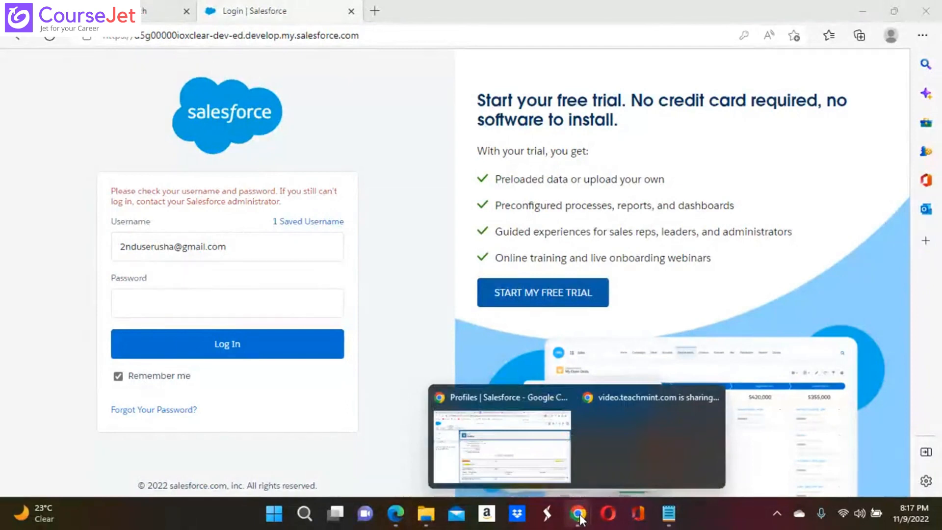
left_click(542, 466)
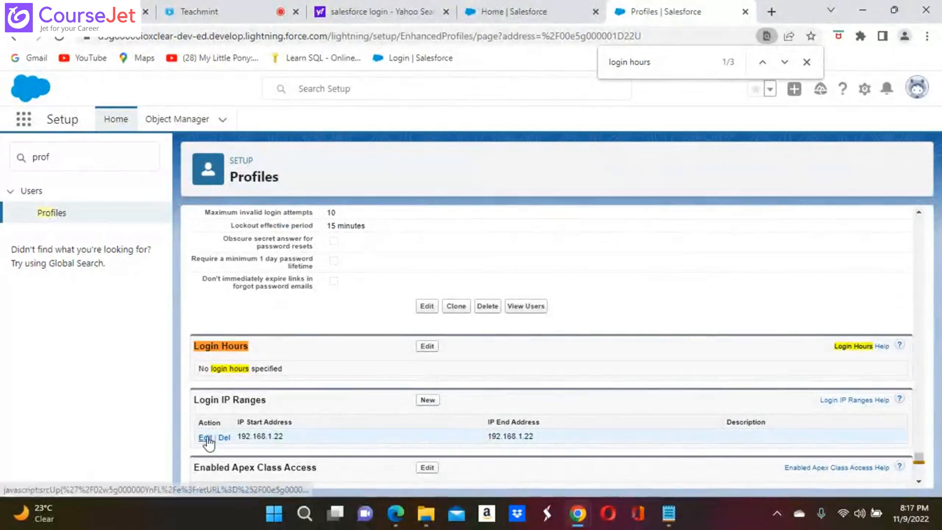
left_click(395, 513)
type("•••")
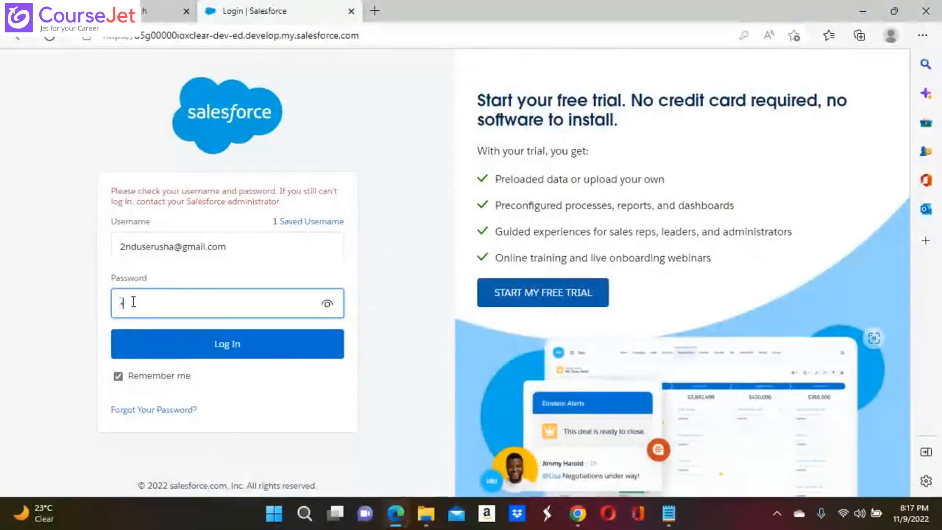
type("•")
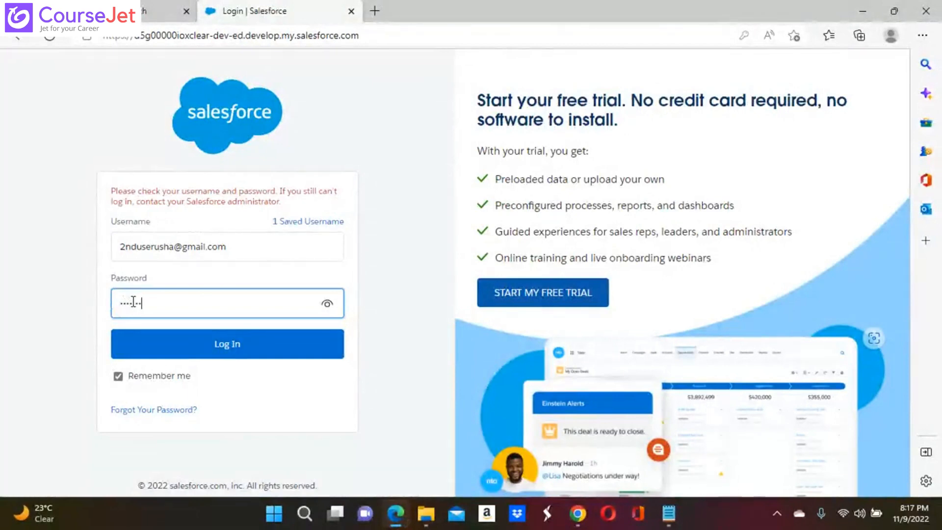
type("••")
key("ctrl+a")
key("BackSpace")
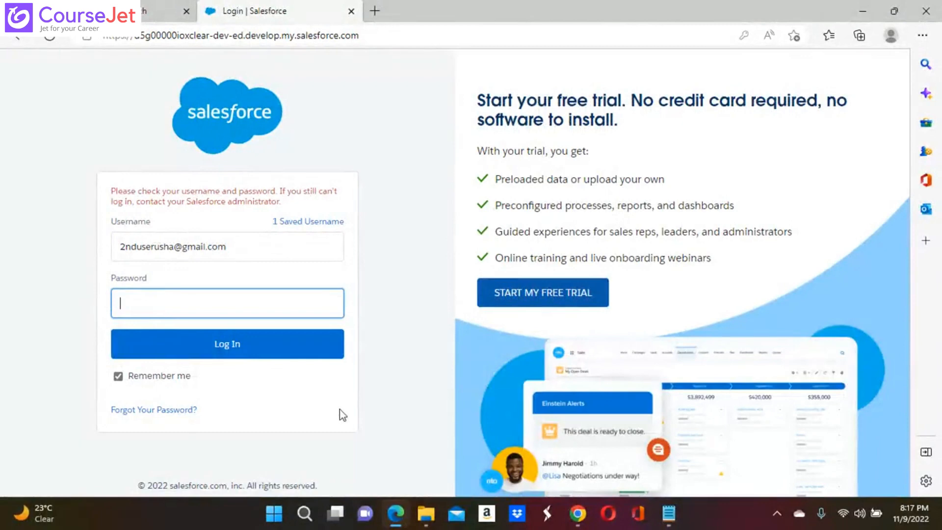
Return to the administrator's session in Chrome and delete the 192.168.1.22 login IP range from the Swiggy Sales profile.
left_click(577, 513)
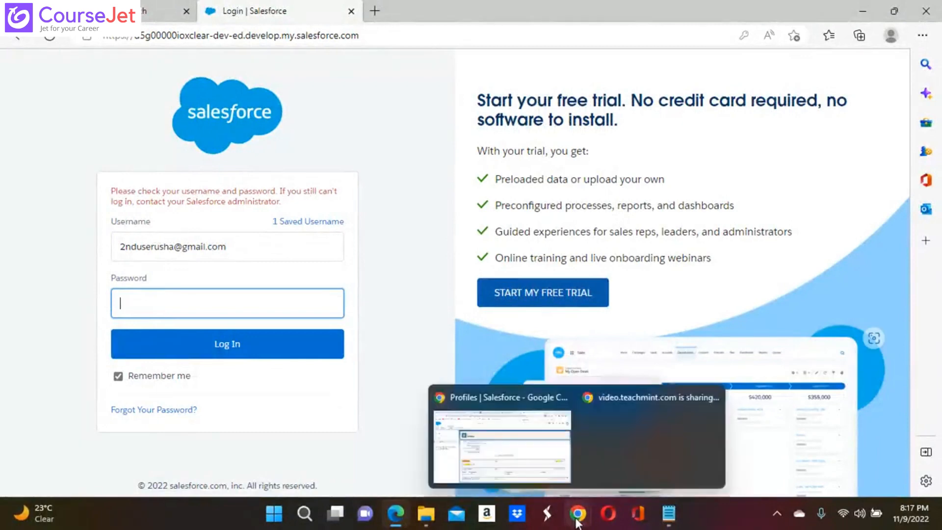
left_click(504, 458)
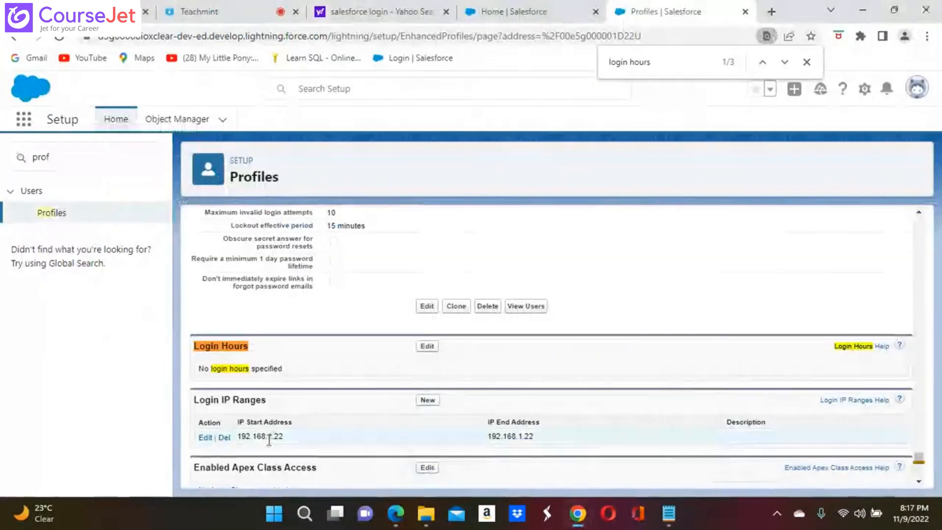
left_click(223, 437)
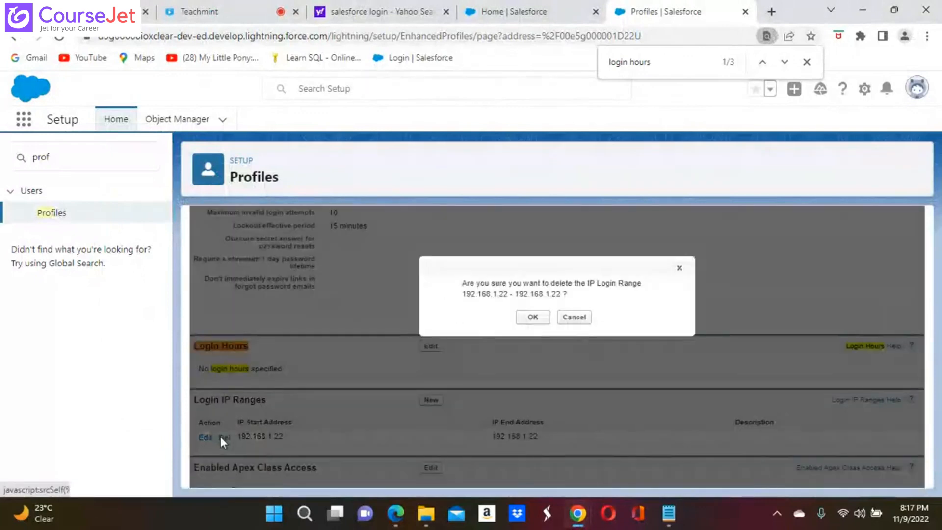
left_click(535, 317)
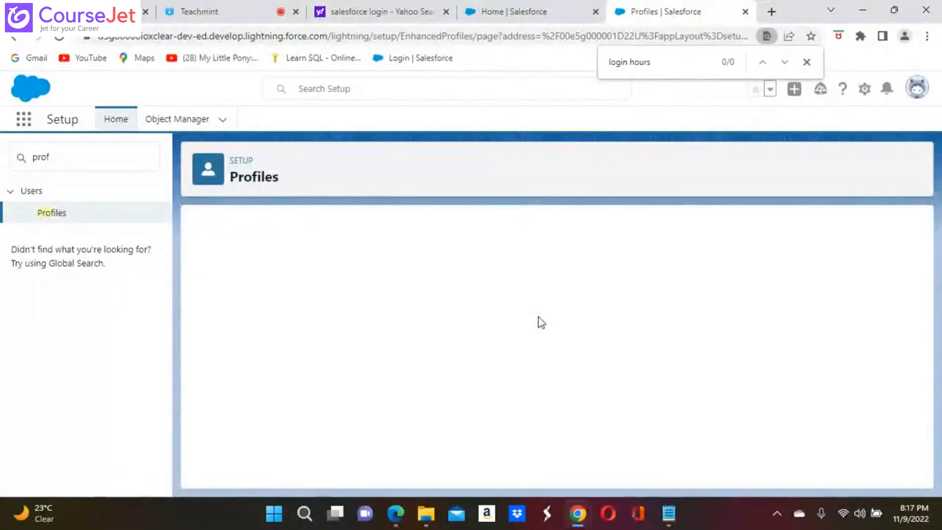
Find the Login Hours section of the profile, then switch to Microsoft Edge and log in as the Second User with the account password.
key("Return")
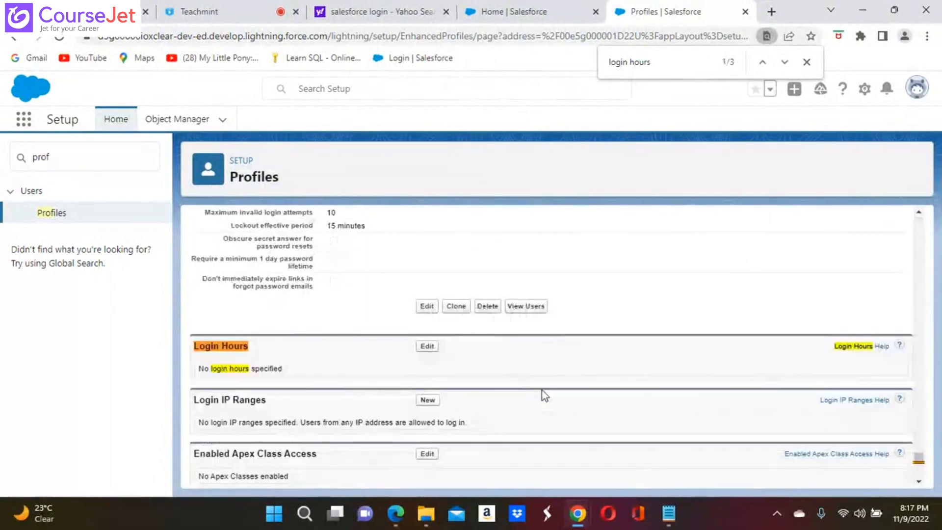
left_click(396, 523)
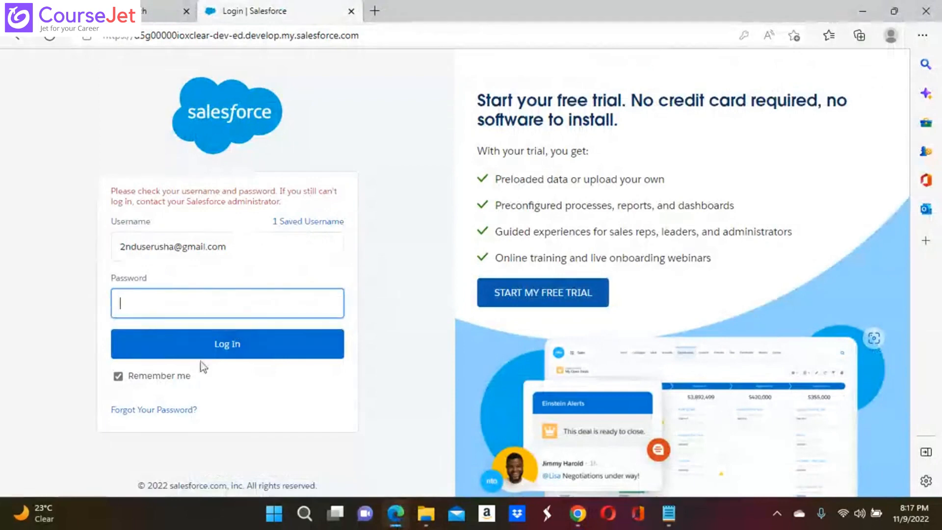
type("•••••")
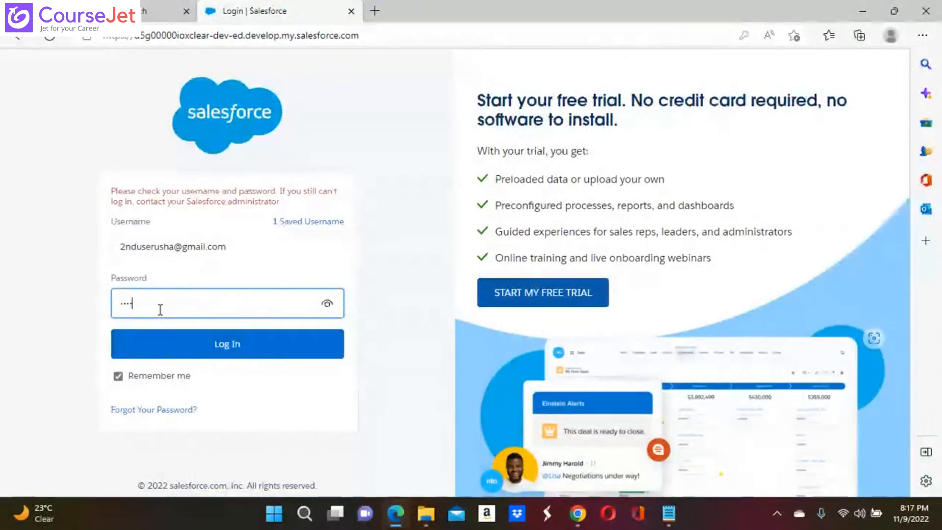
type("••••")
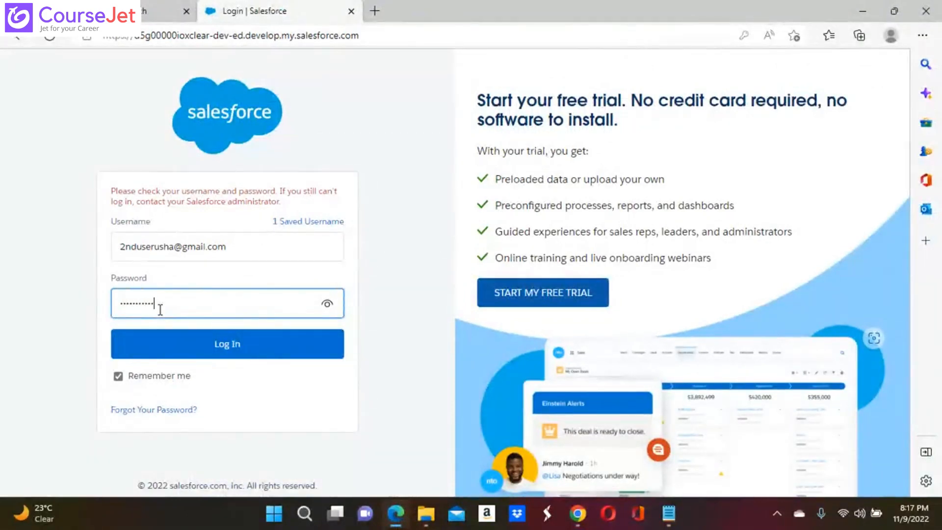
key("Return")
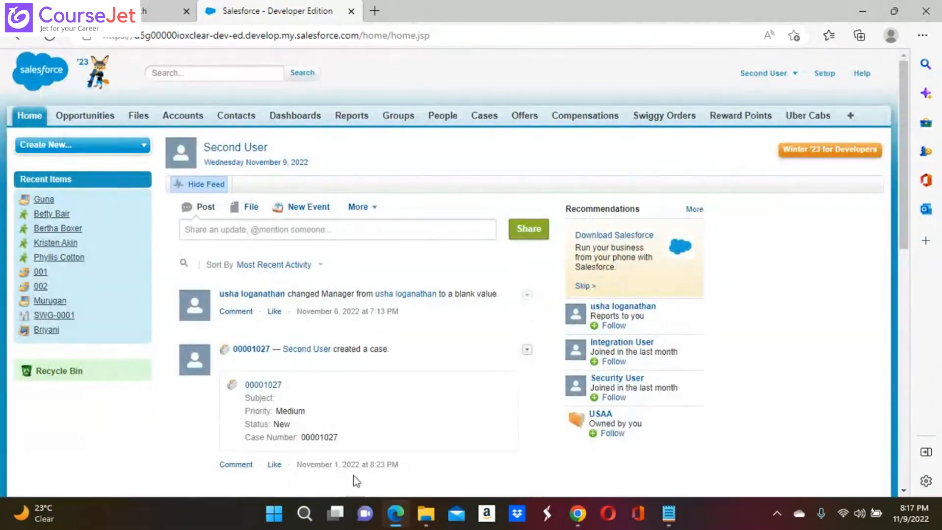
Return to the administrator's session in Chrome and open the Swiggy Sales profile for editing.
mouse_move(579, 519)
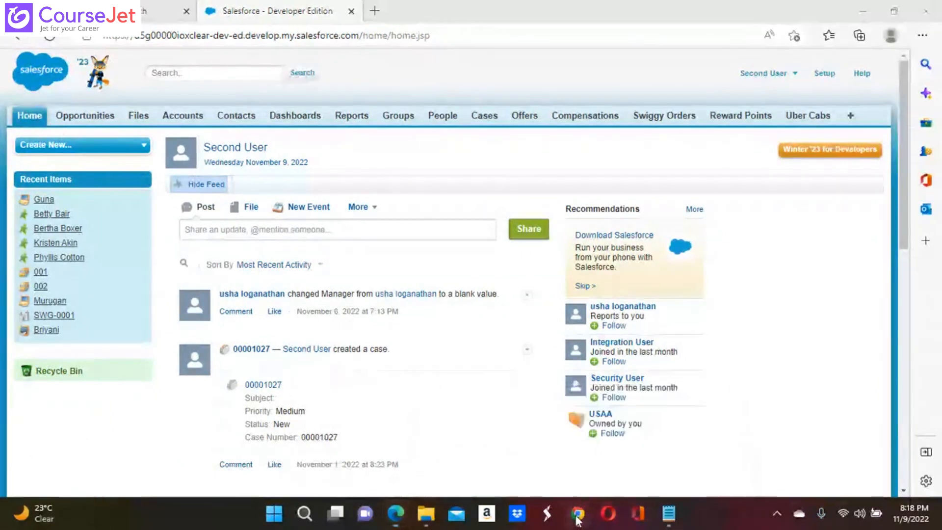
left_click(537, 436)
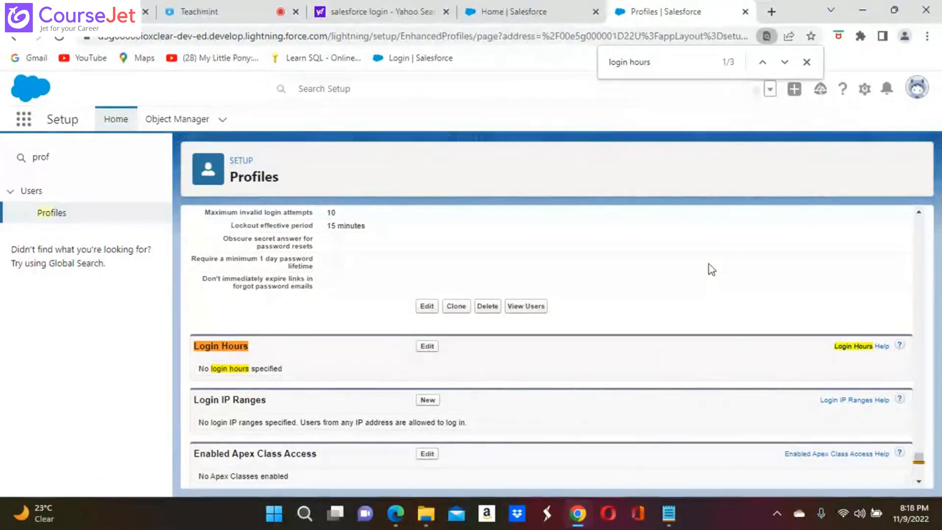
scroll(709, 265, "up", 1)
scroll(708, 264, "up", 15)
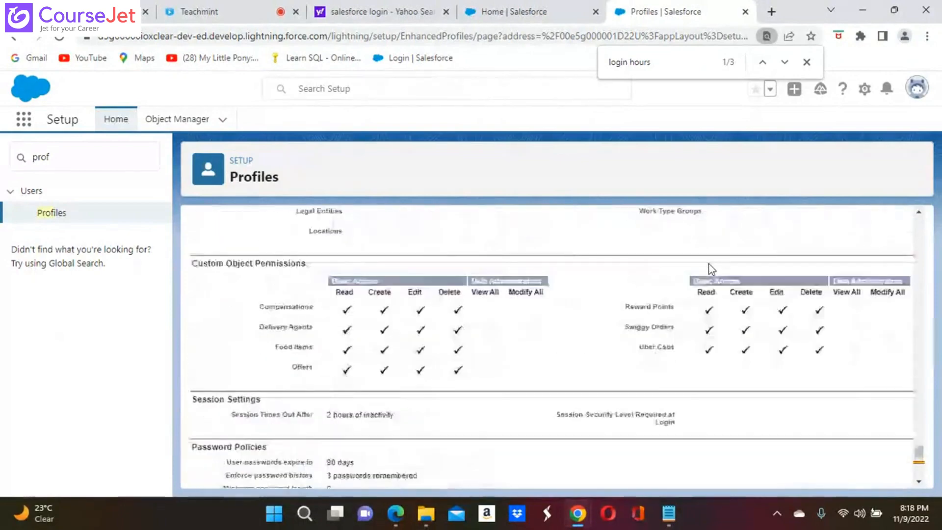
scroll(708, 264, "up", 15)
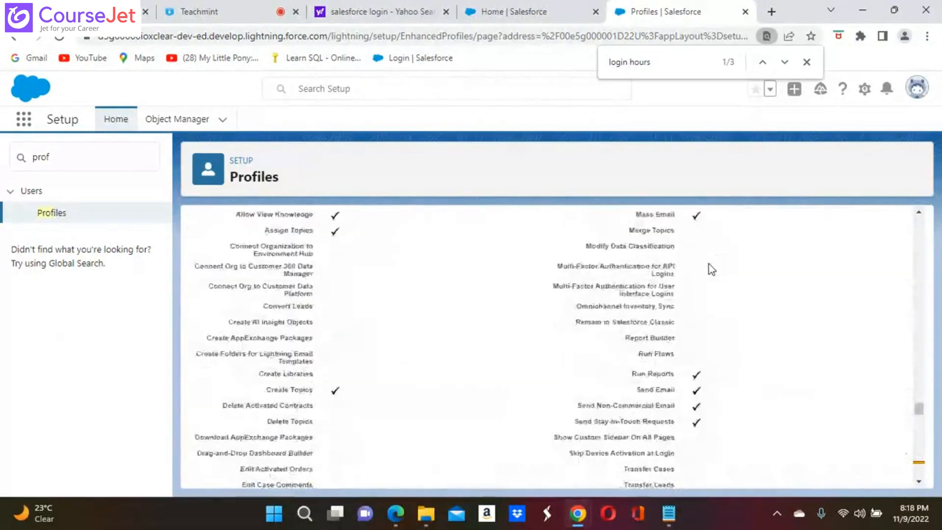
scroll(708, 264, "up", 15)
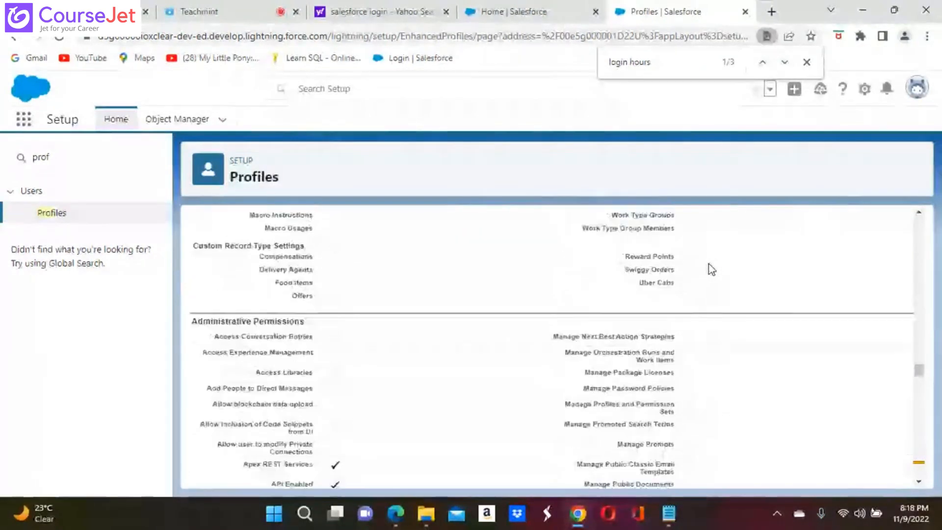
scroll(708, 270, "up", 15)
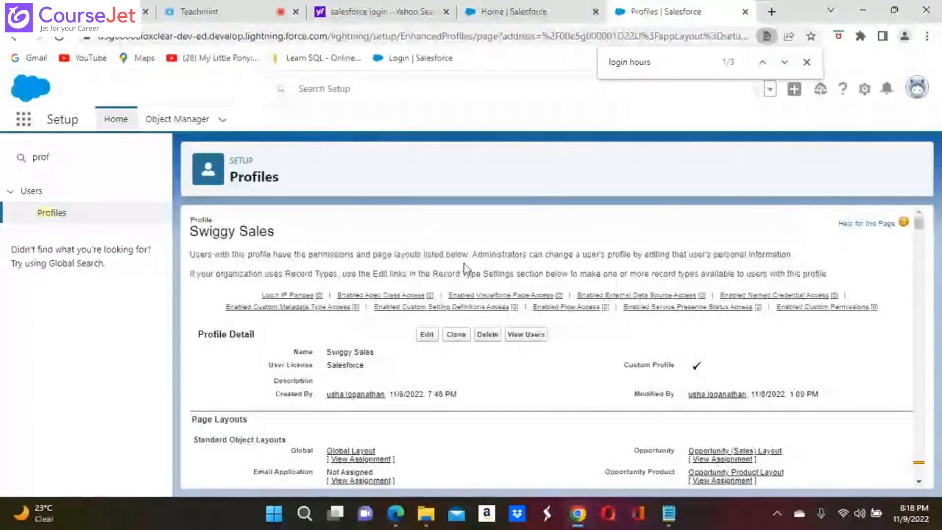
mouse_move(446, 306)
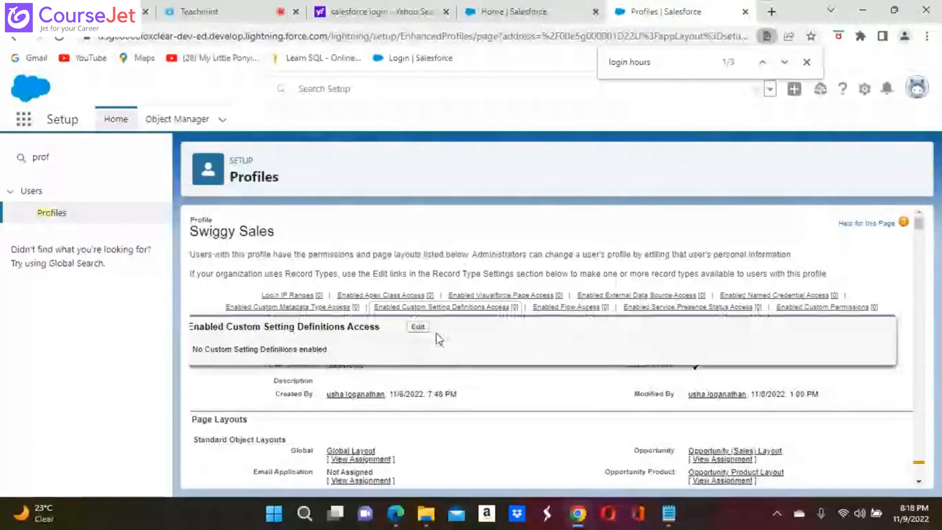
left_click(417, 326)
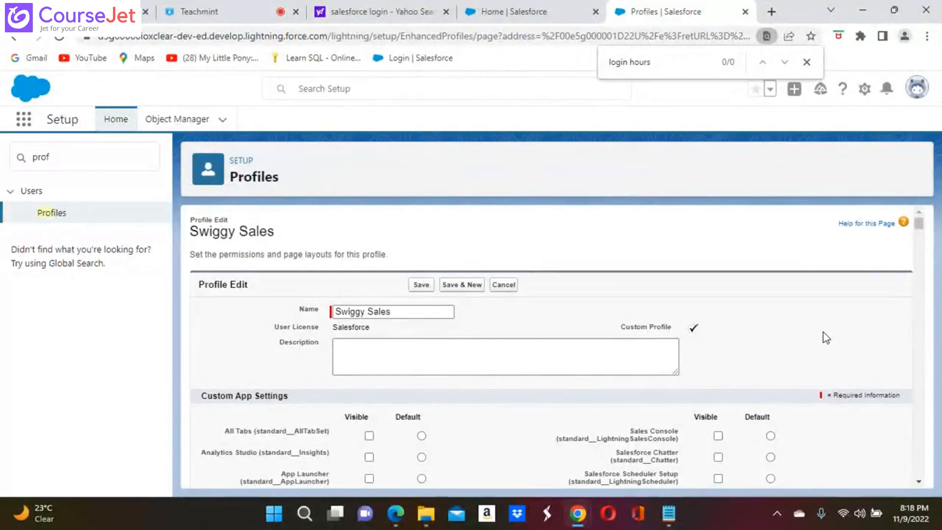
Set Enforce password history to No passwords remembered in the profile's Password Policies.
scroll(826, 338, "down", 20)
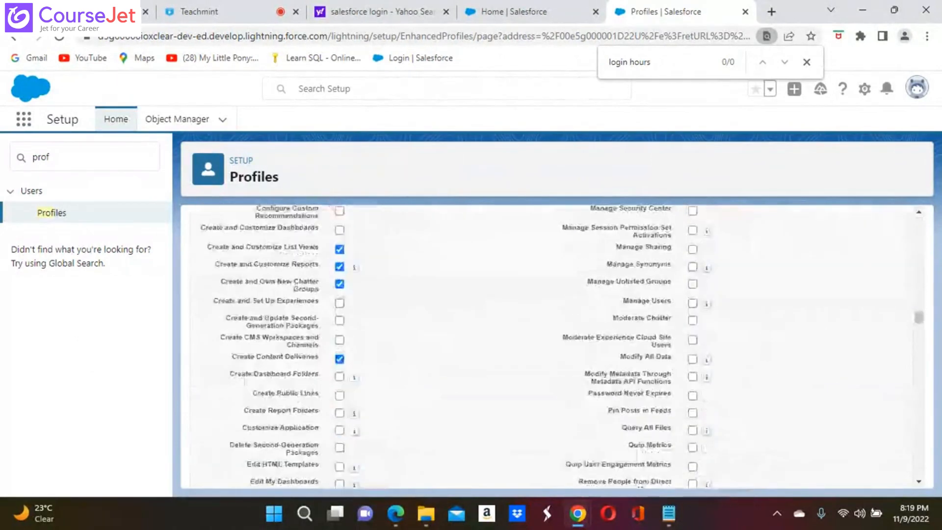
scroll(586, 342, "down", 20)
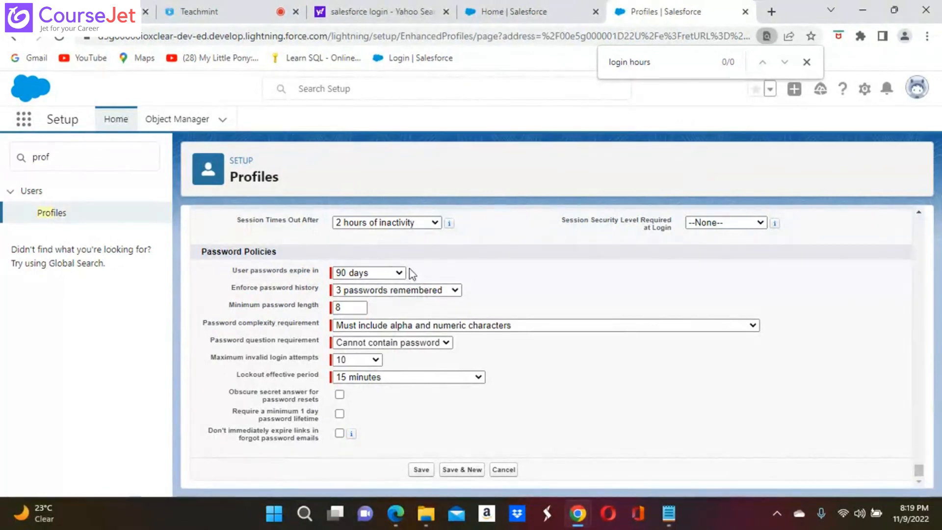
left_click(455, 291)
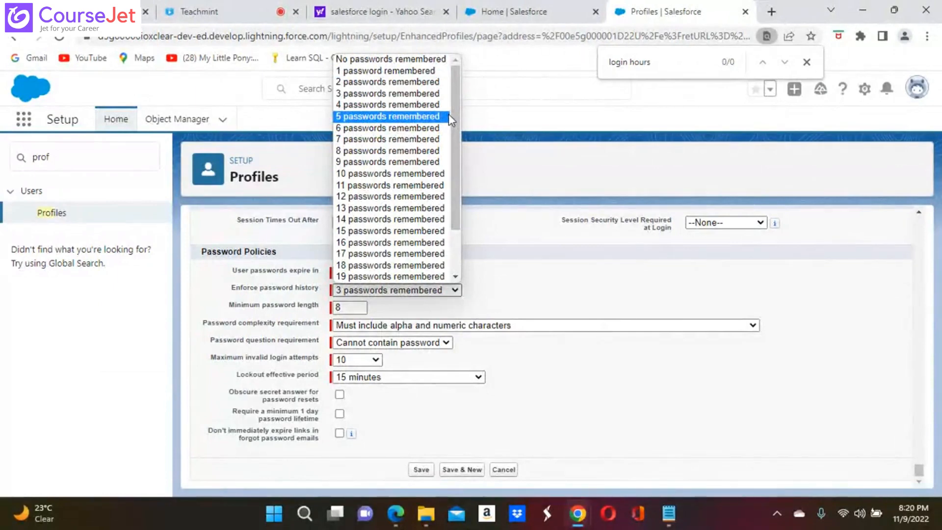
left_click(449, 64)
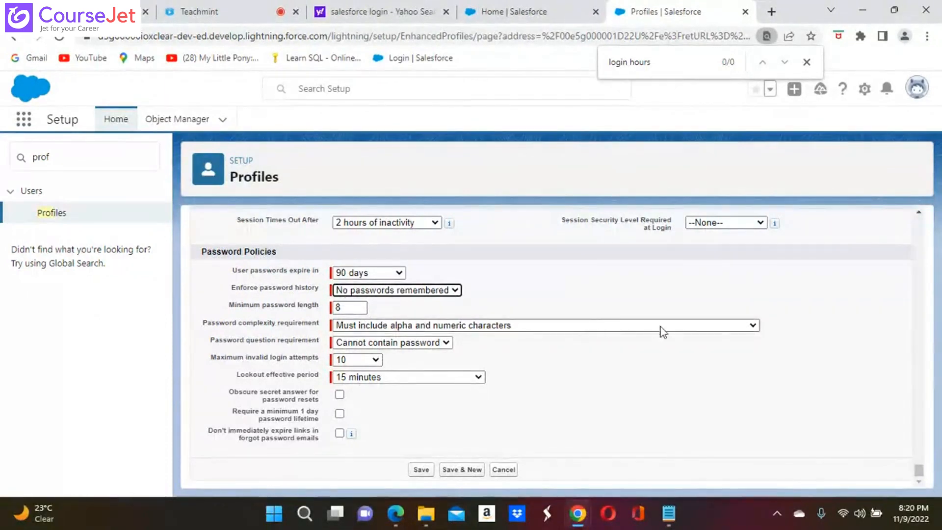
Examine the available options for password complexity, password question requirement, maximum invalid login attempts and lockout effective period.
left_click(755, 330)
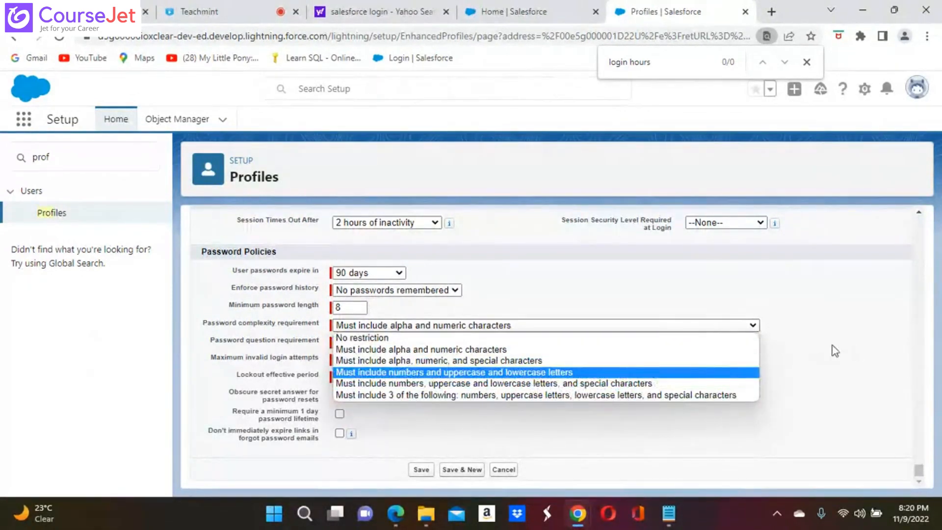
left_click(814, 346)
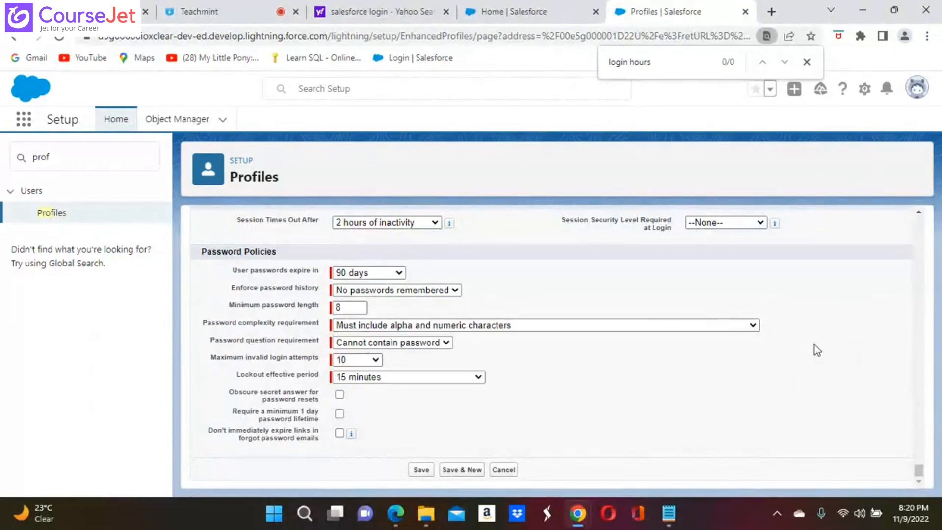
left_click(442, 344)
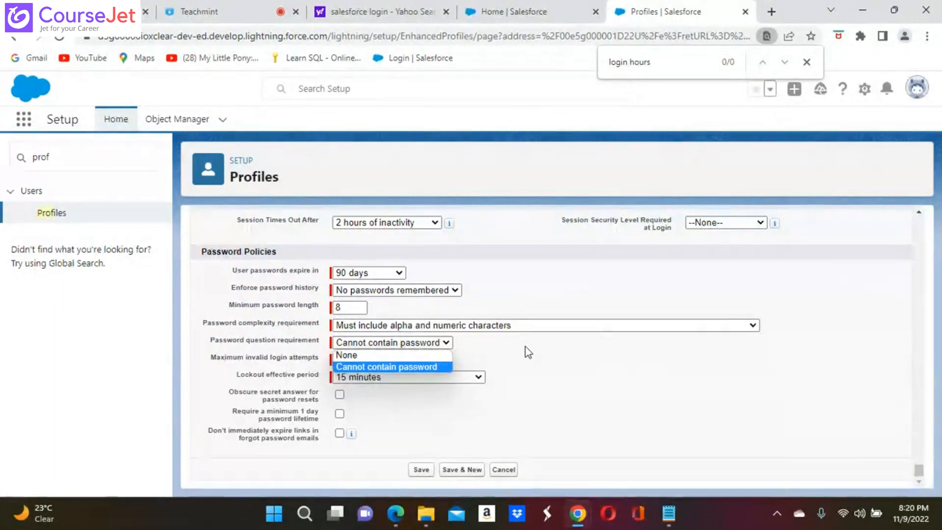
left_click(559, 387)
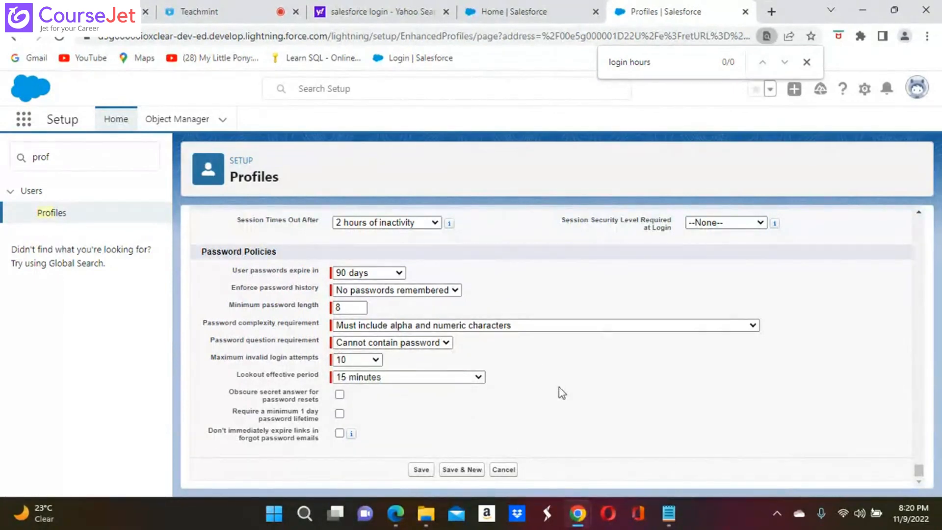
left_click(374, 363)
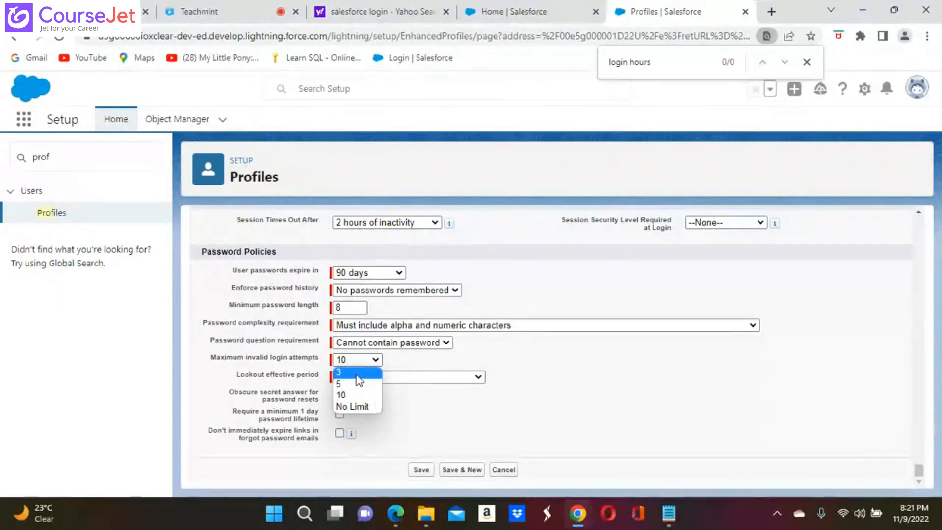
left_click(434, 433)
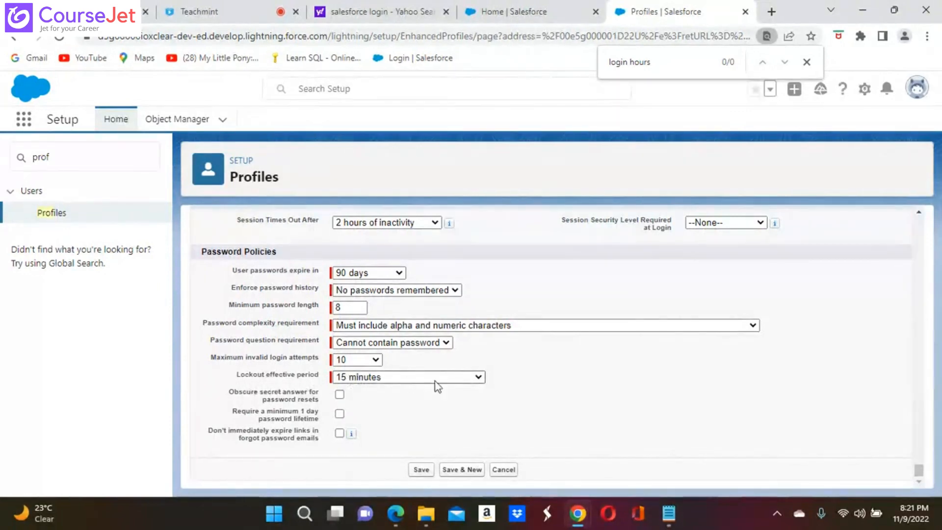
left_click(478, 377)
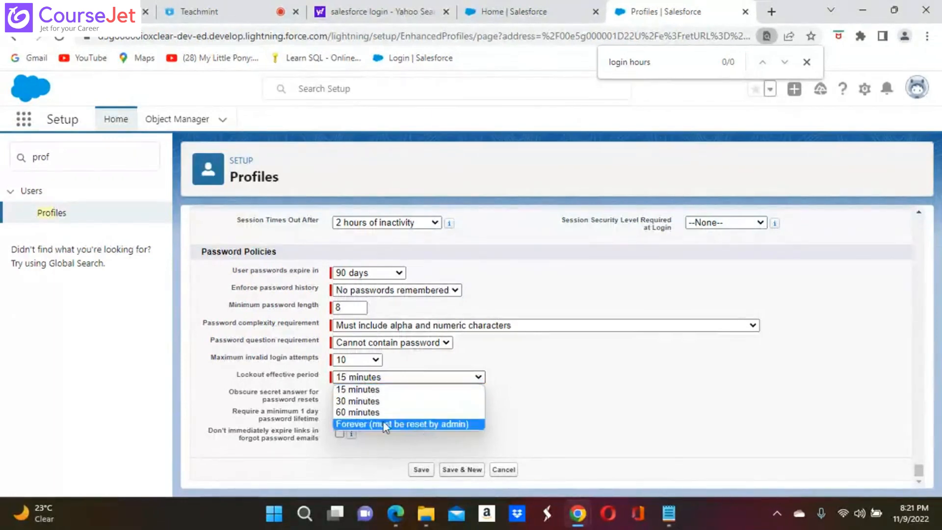
left_click(561, 387)
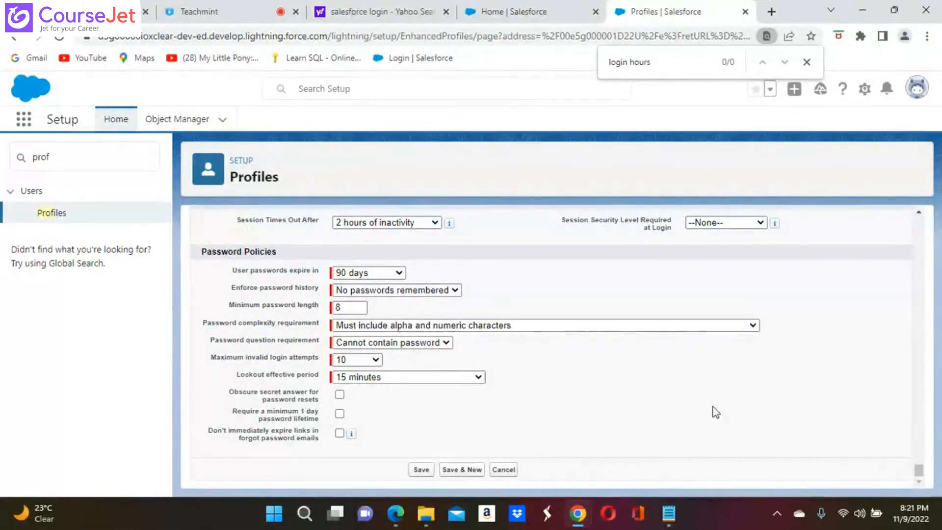
Search the profile edit page for "general per" and review the General User Permissions section.
key("ctrl+f")
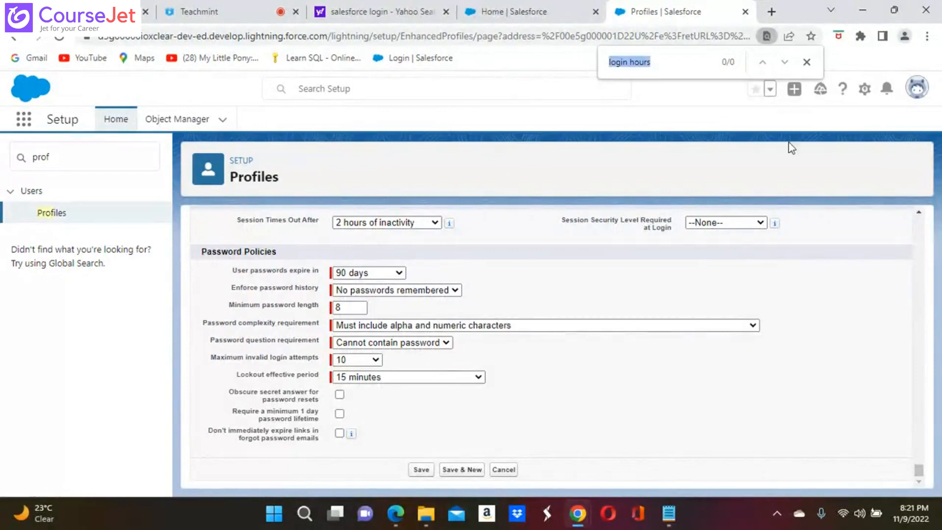
left_click(661, 63)
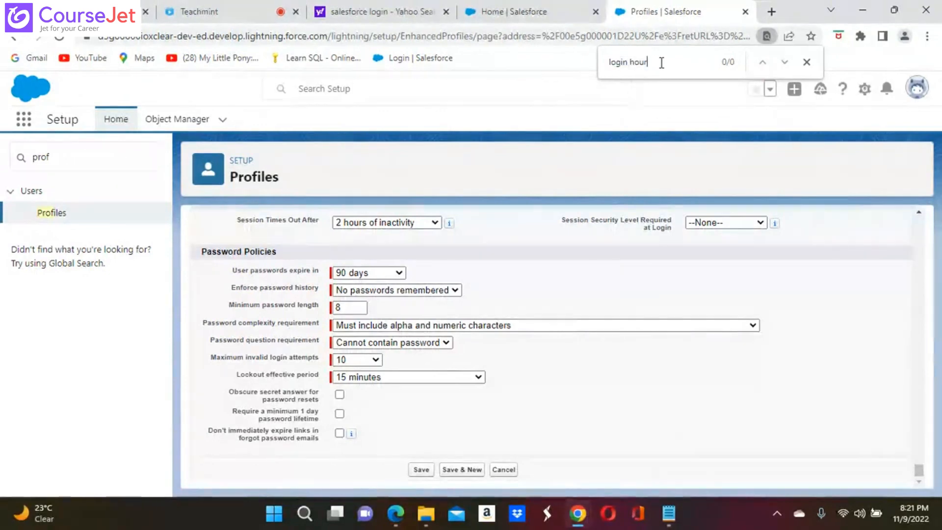
key("BackSpace")
key("BackSpace")
key("BackSpace")
key("BackSpace")
key("BackSpace")
key("BackSpace")
key("BackSpace")
key("BackSpace")
key("BackSpace")
key("BackSpace")
key("BackSpace")
type("gene")
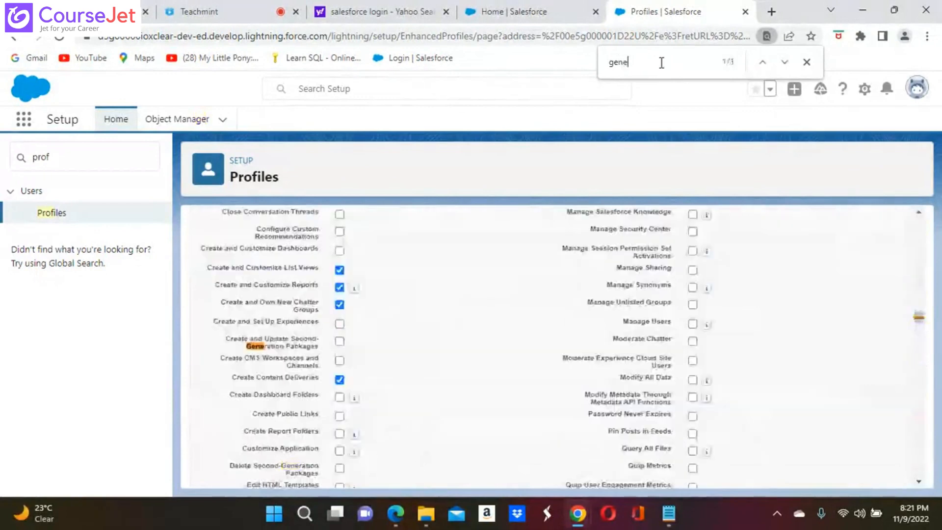
type("ral per")
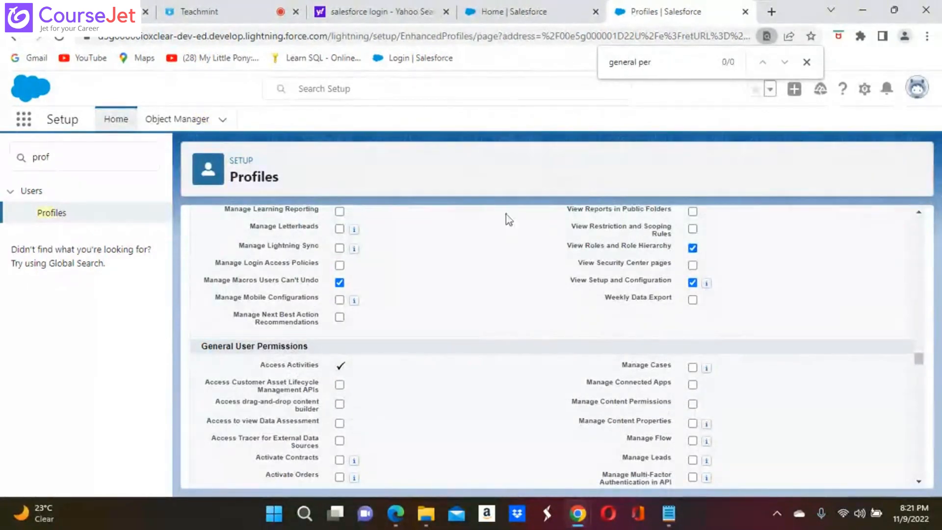
scroll(550, 343, "down", 2)
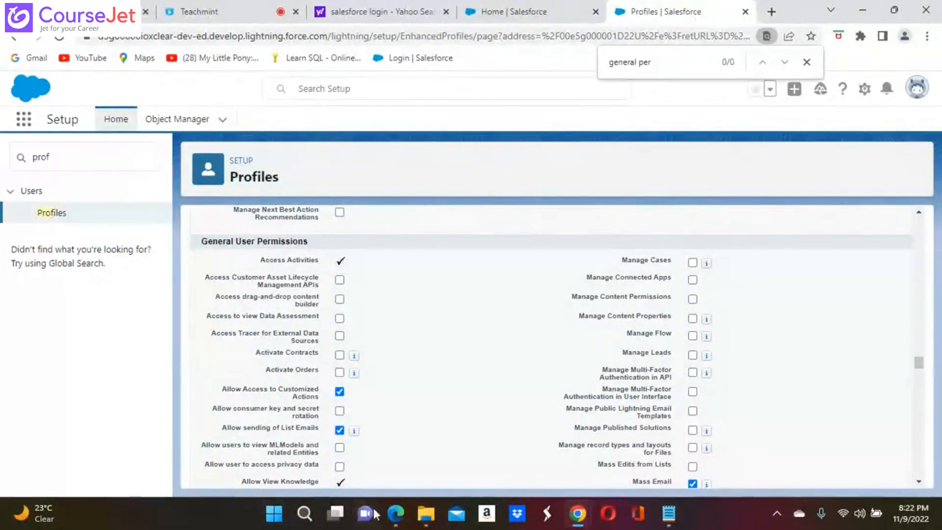
Switch to the Second User's session in Microsoft Edge and check which options the Salesforce user menu offers.
left_click(403, 515)
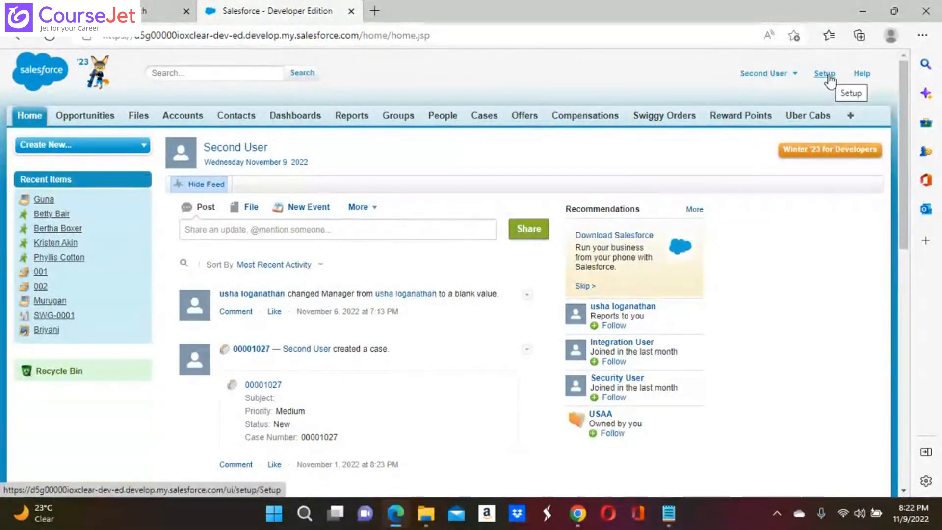
left_click(890, 35)
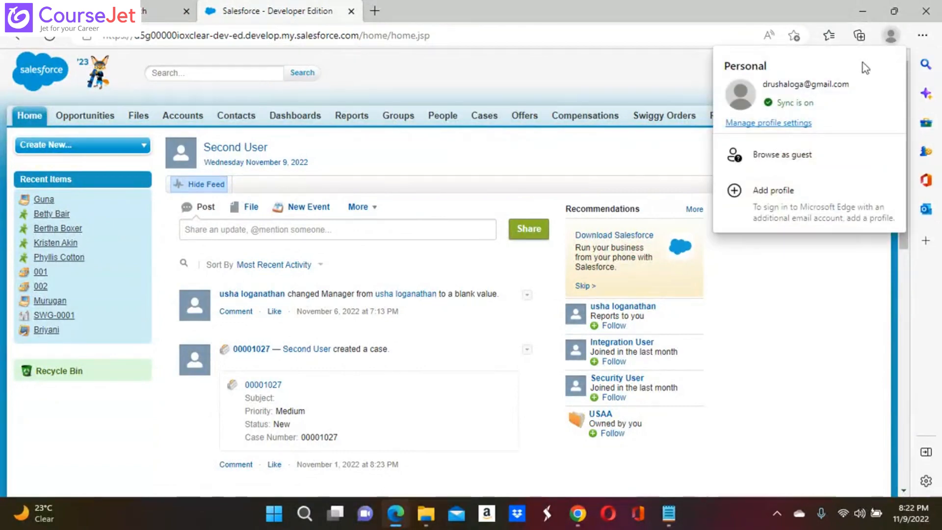
left_click(645, 77)
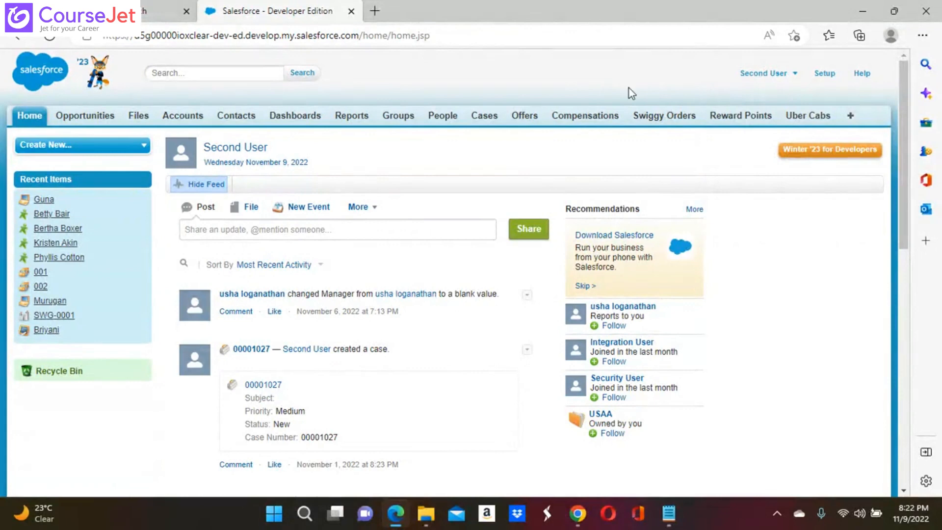
left_click(795, 75)
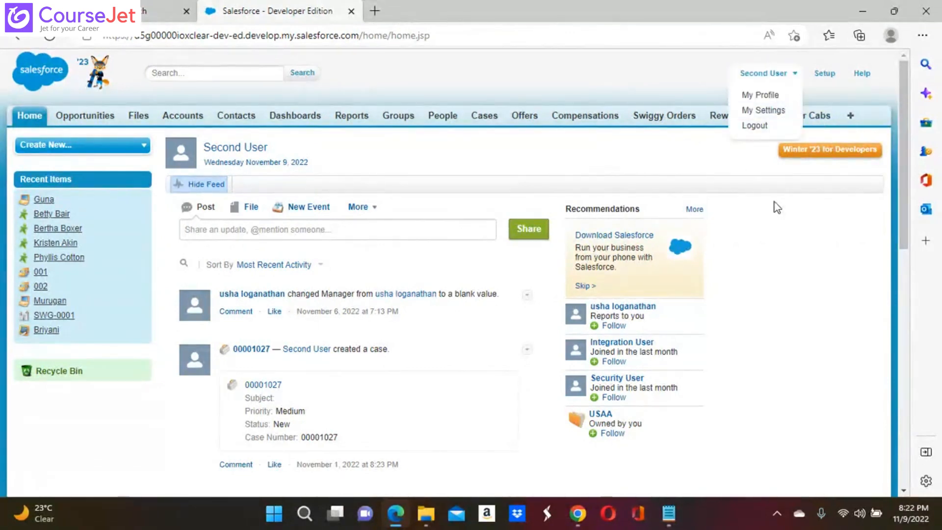
left_click(804, 216)
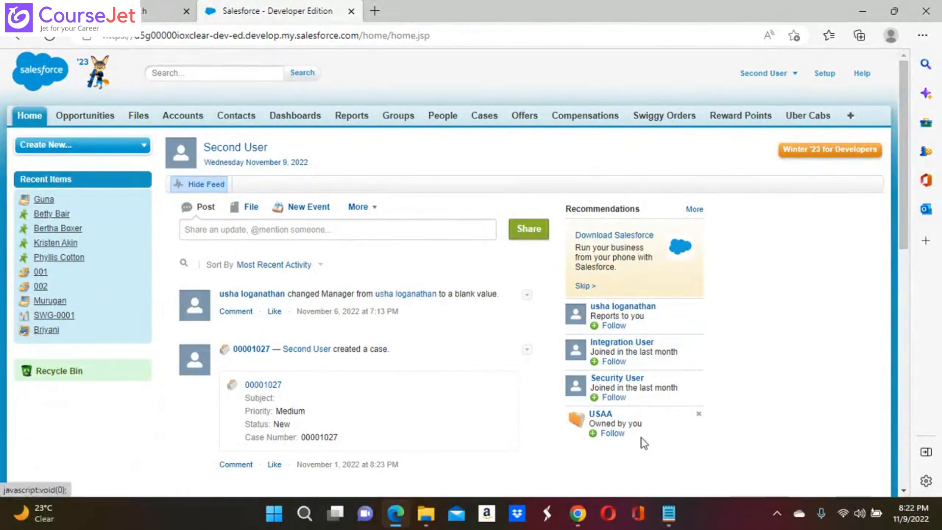
Switch to Chrome, open the administrator's user menu and compare its options with the Second User's session in Edge.
mouse_move(578, 513)
left_click(505, 439)
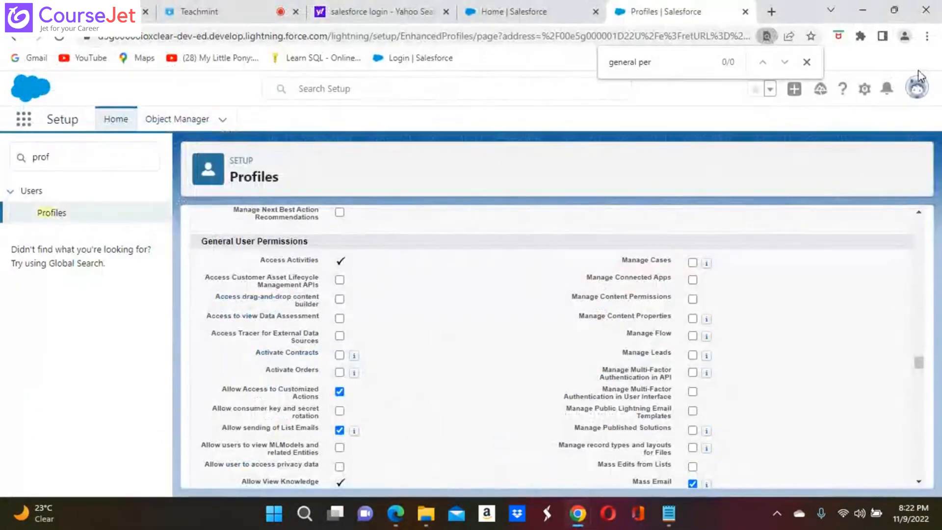
left_click(916, 86)
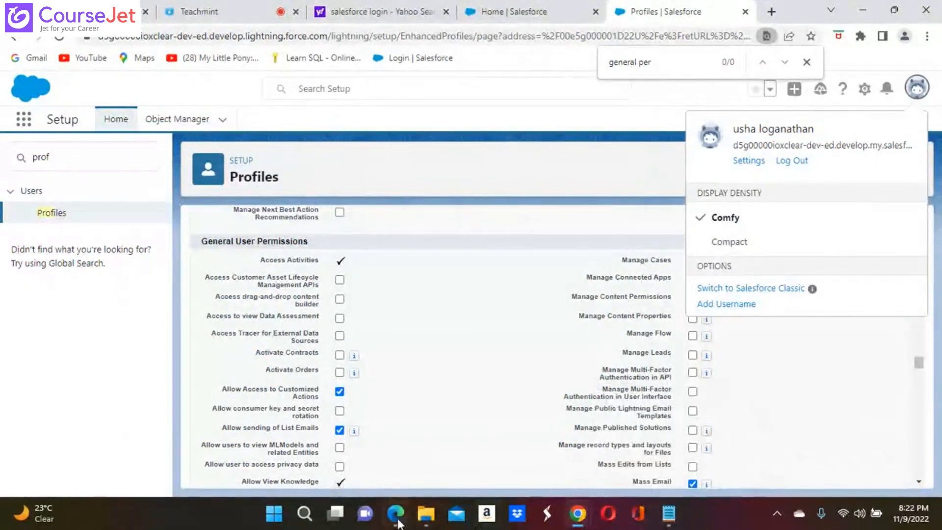
mouse_move(397, 524)
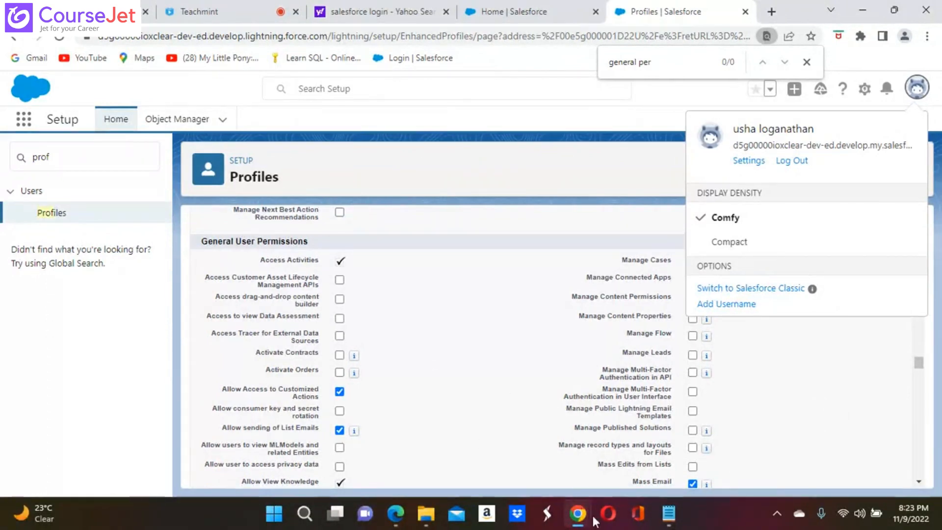
left_click(395, 520)
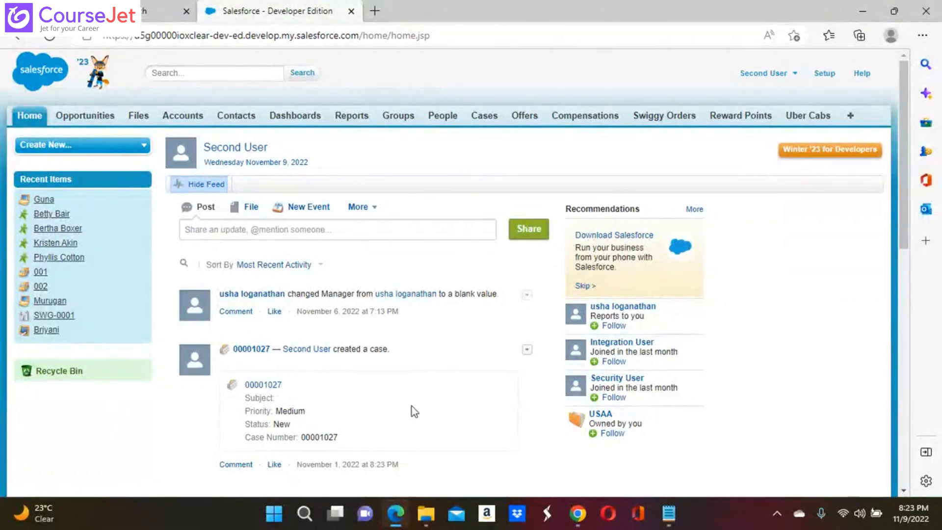
left_click(577, 513)
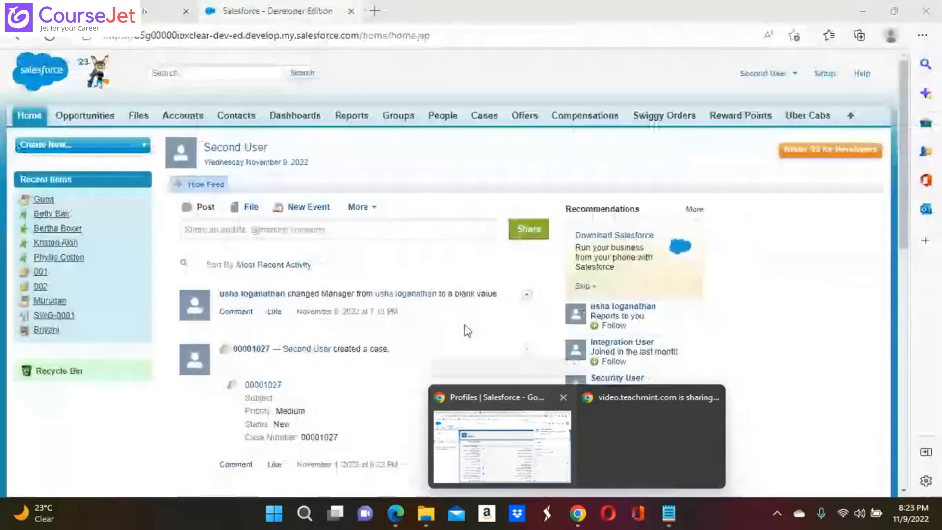
left_click(522, 444)
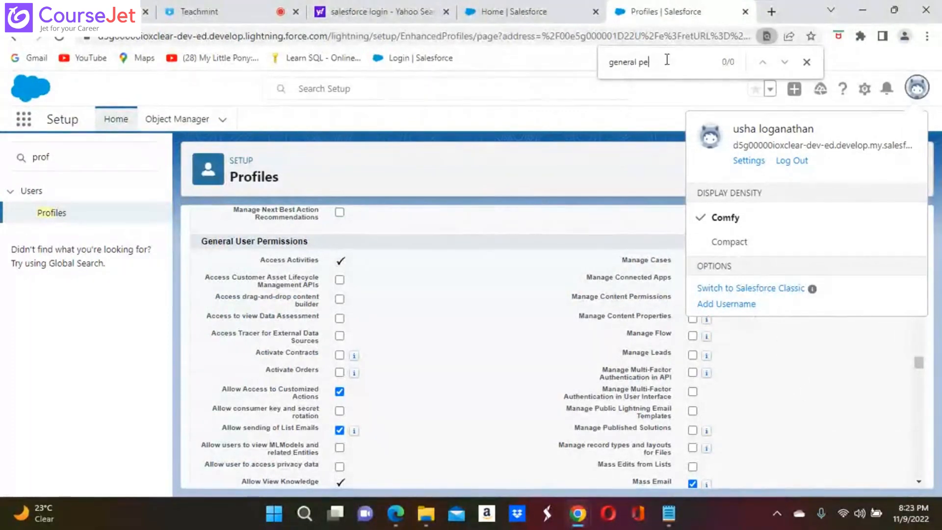
Close the user menu and search the profile edit page for "lightning experience".
key("BackSpace")
key("BackSpace")
key("BackSpace")
key("BackSpace")
key("BackSpace")
key("BackSpace")
key("BackSpace")
key("BackSpace")
key("BackSpace")
key("BackSpace")
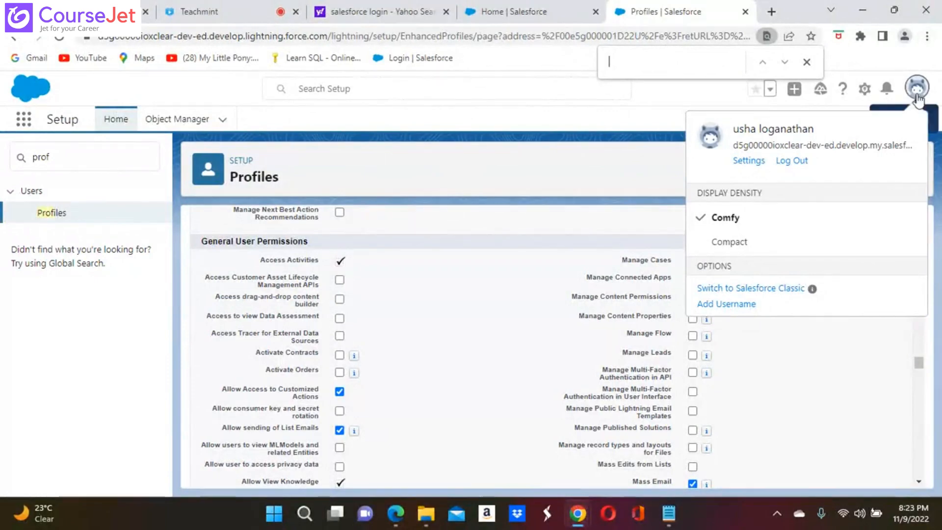
left_click(917, 88)
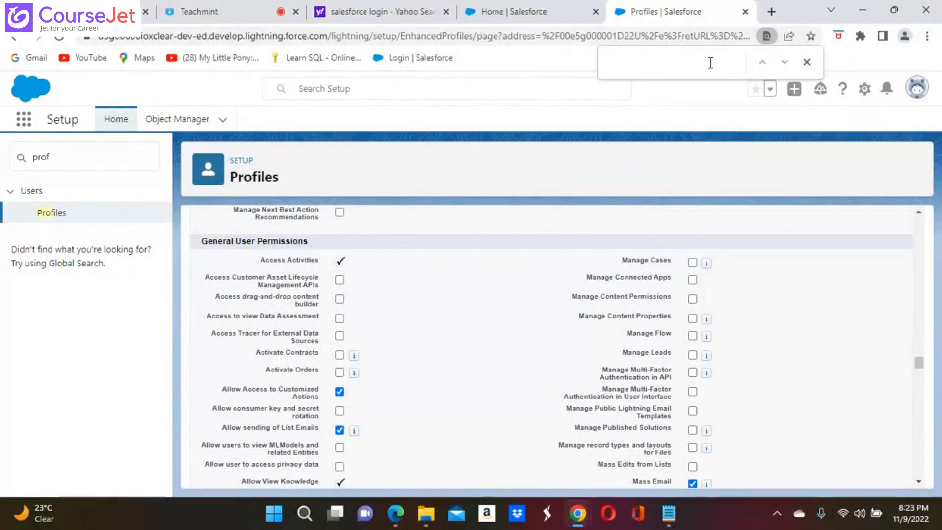
left_click(643, 60)
type("lightning")
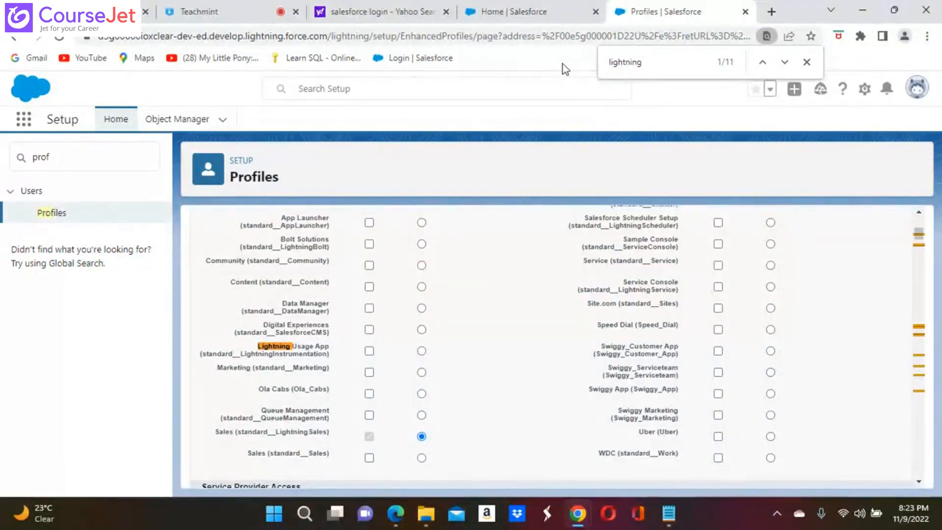
type("experience")
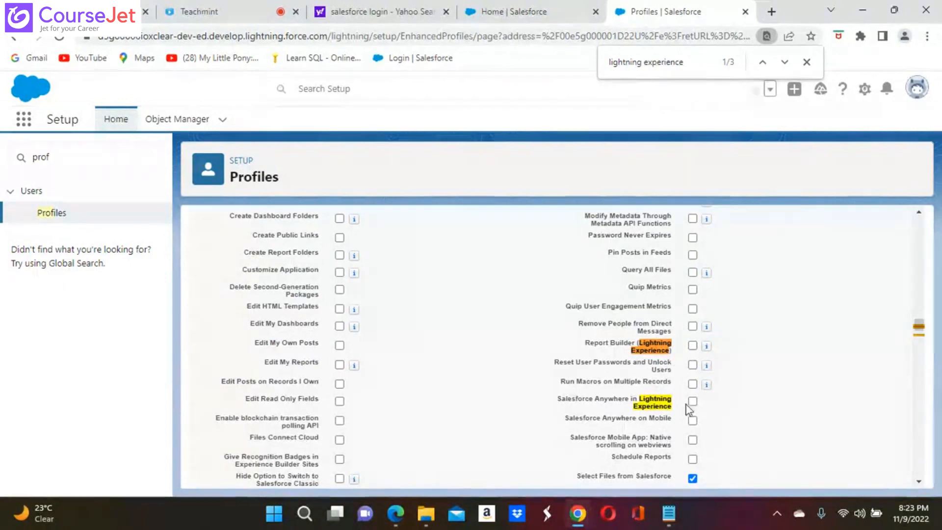
Enable the Lightning Experience User permission and try to save the Swiggy Sales profile.
scroll(752, 431, "down", 2)
scroll(752, 431, "down", 3)
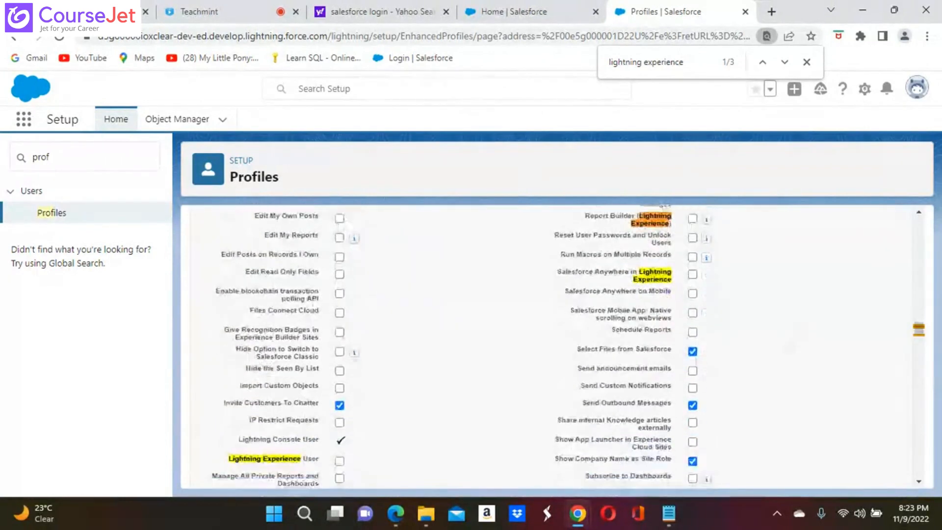
scroll(752, 431, "down", 2)
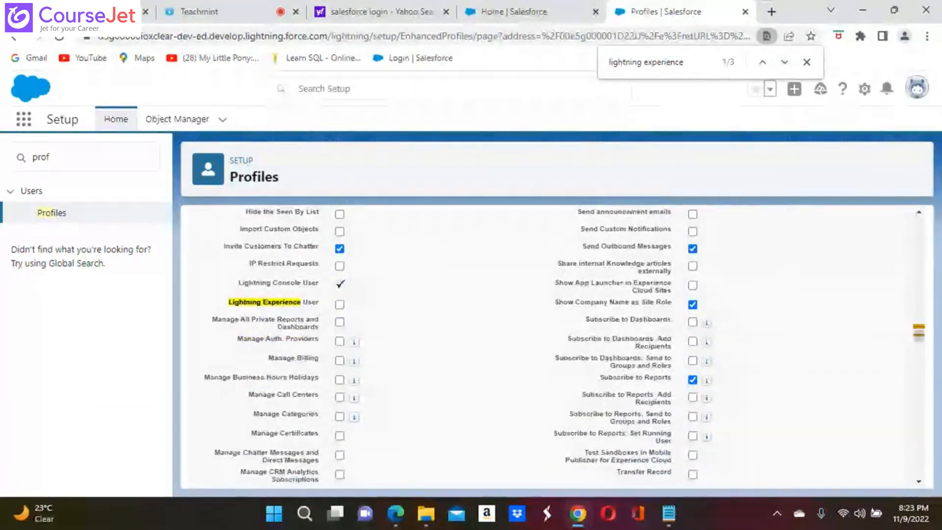
left_click(340, 305)
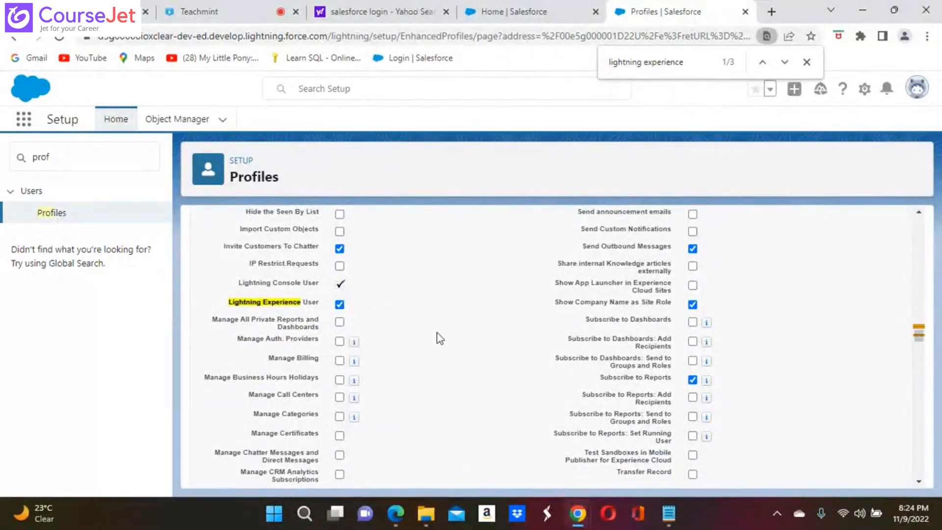
scroll(522, 220, "up", 15)
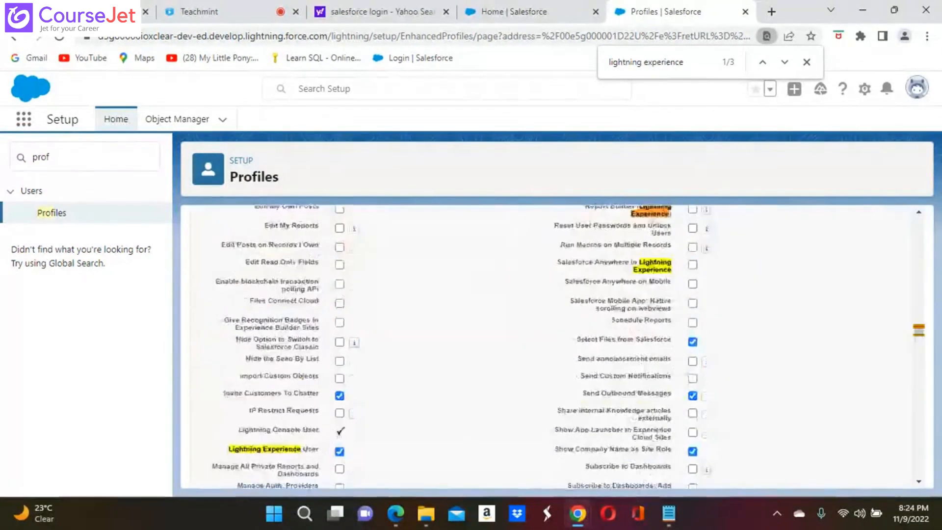
scroll(552, 346, "up", 10)
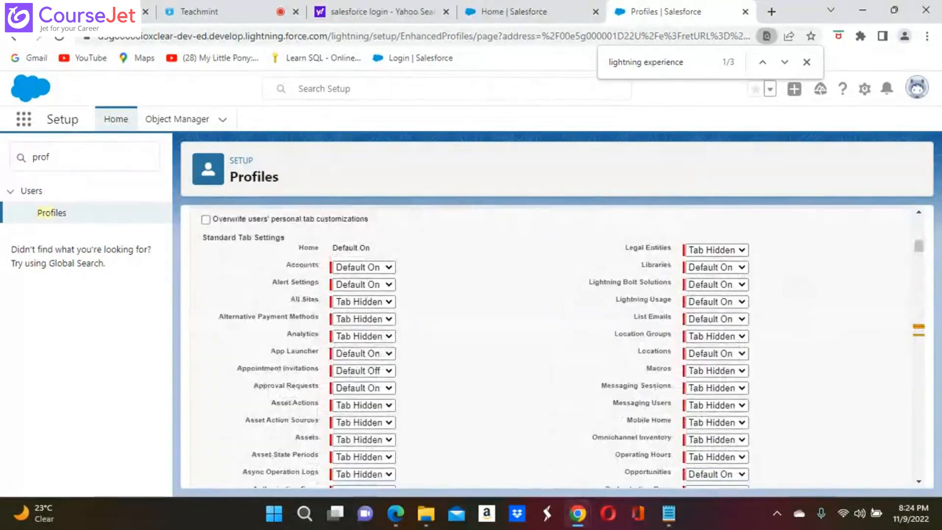
scroll(552, 346, "down", 20)
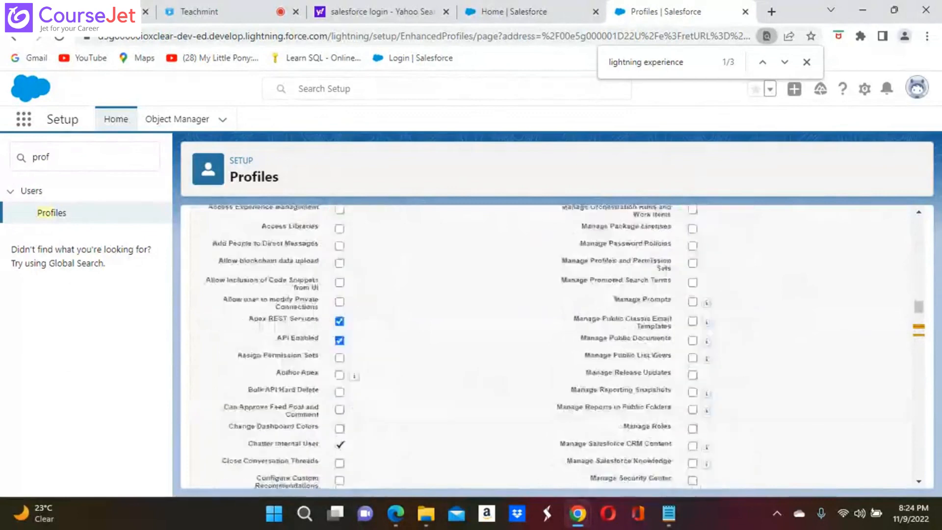
scroll(175, 354, "down", 20)
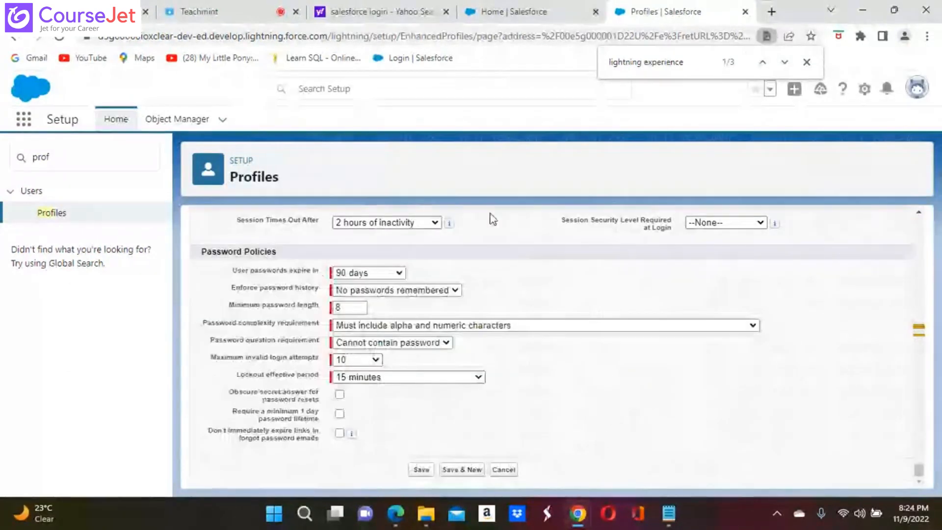
left_click(420, 469)
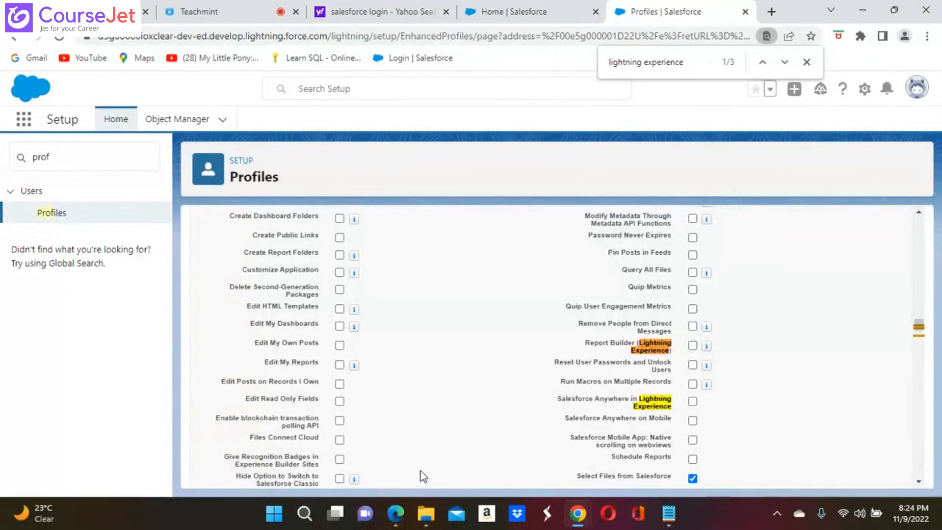
Switch to Edge, reload the Second User's Salesforce session and check the user menu for a Lightning Experience option.
left_click(416, 459)
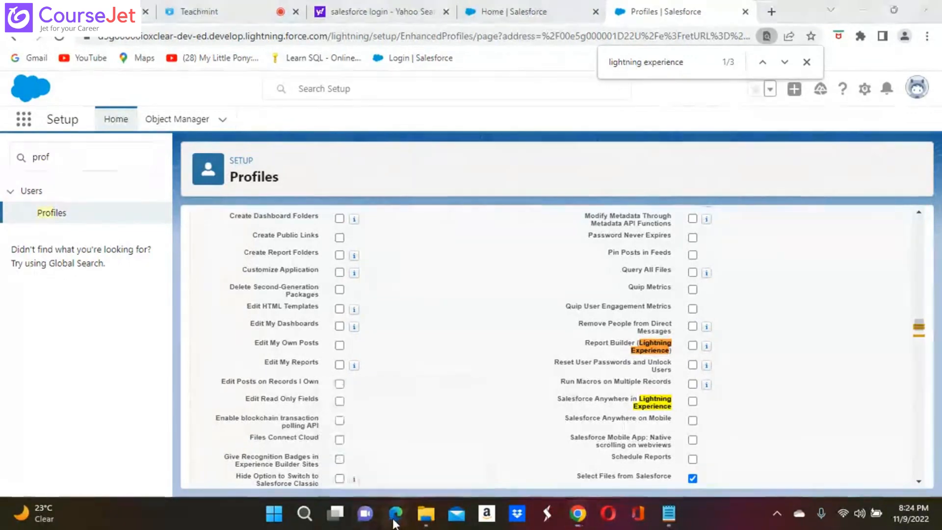
left_click(50, 37)
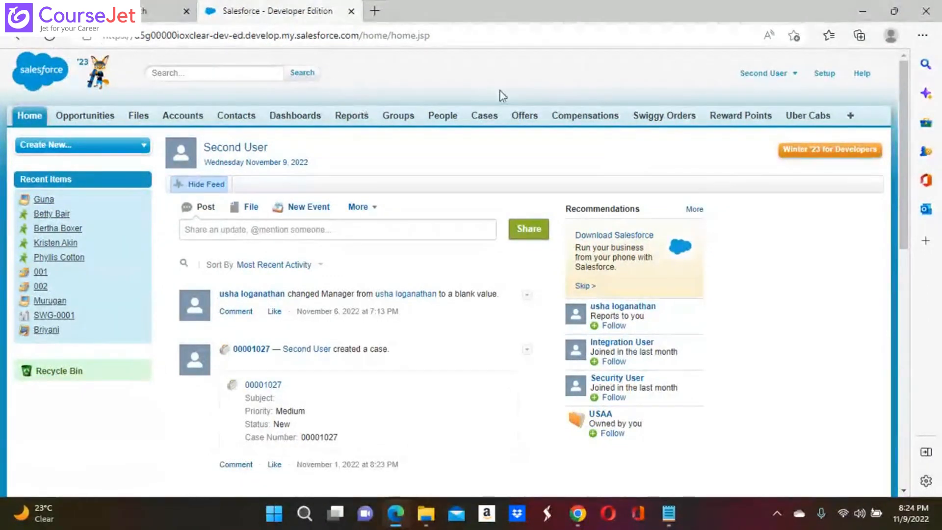
left_click(766, 80)
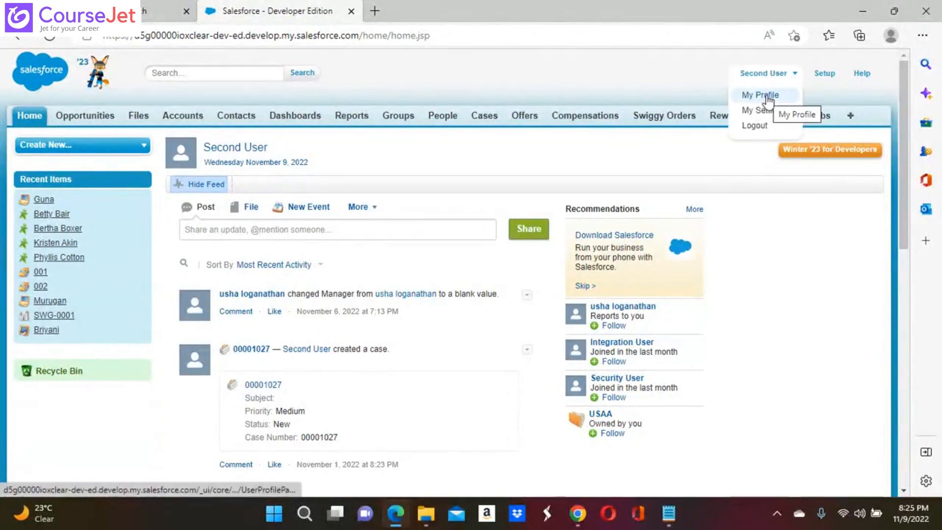
left_click(678, 75)
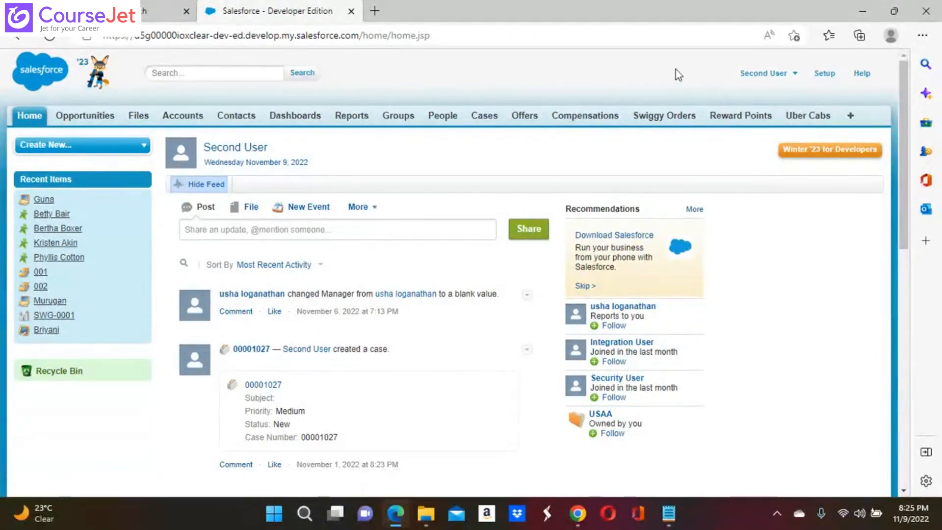
left_click(47, 38)
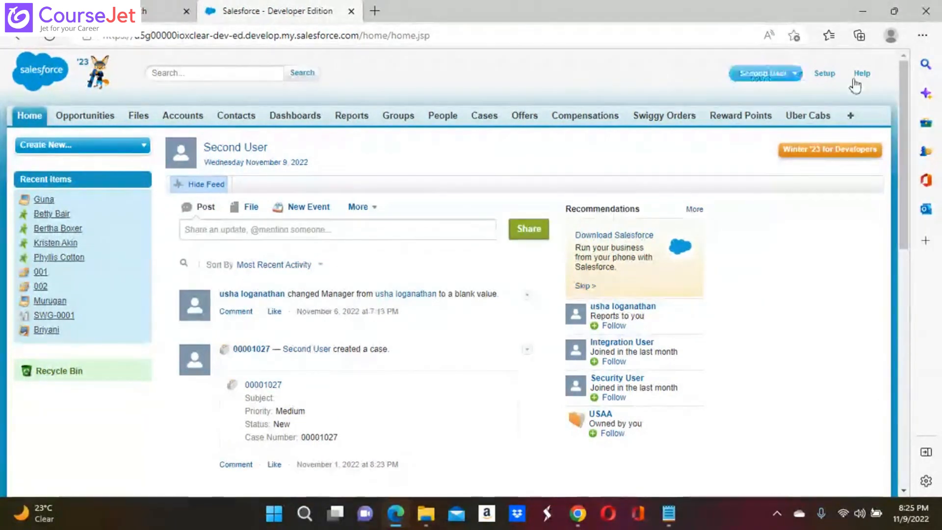
left_click(781, 77)
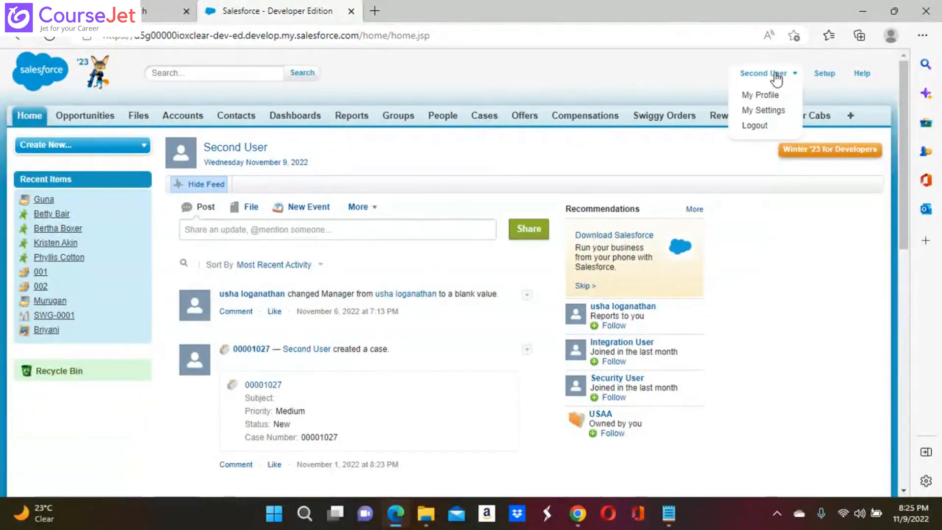
Return to Chrome and check the Lightning Experience User permission on the profile edit page.
left_click(577, 510)
left_click(500, 442)
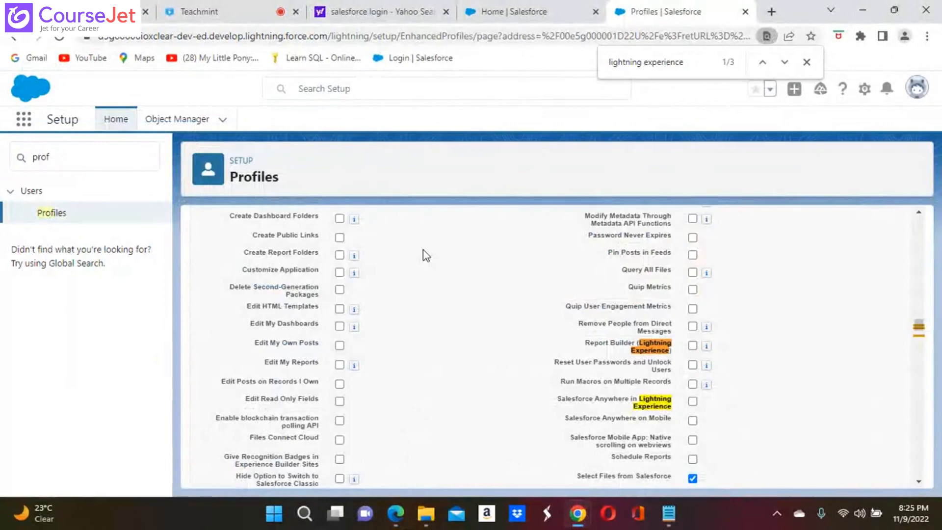
scroll(422, 250, "down", 2)
scroll(557, 343, "down", 2)
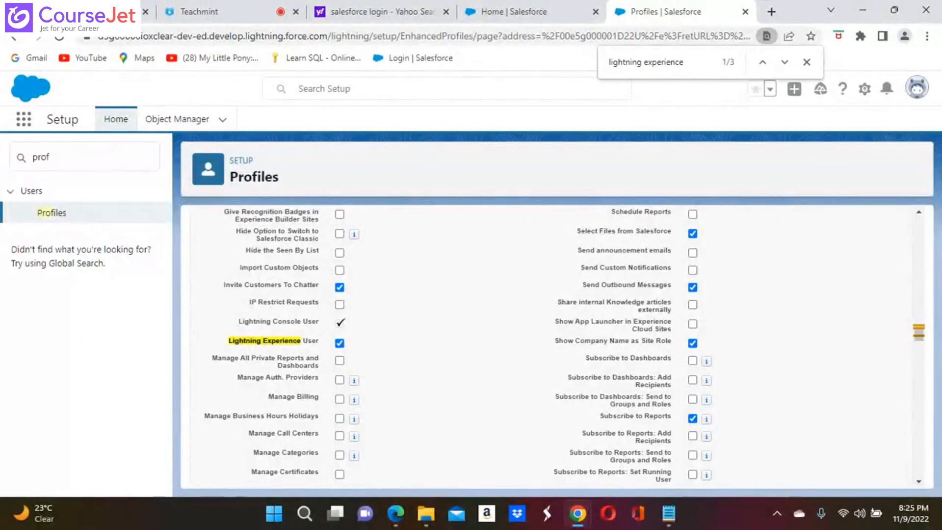
Clear the "prof" search from the Setup Quick Find.
left_click(69, 161)
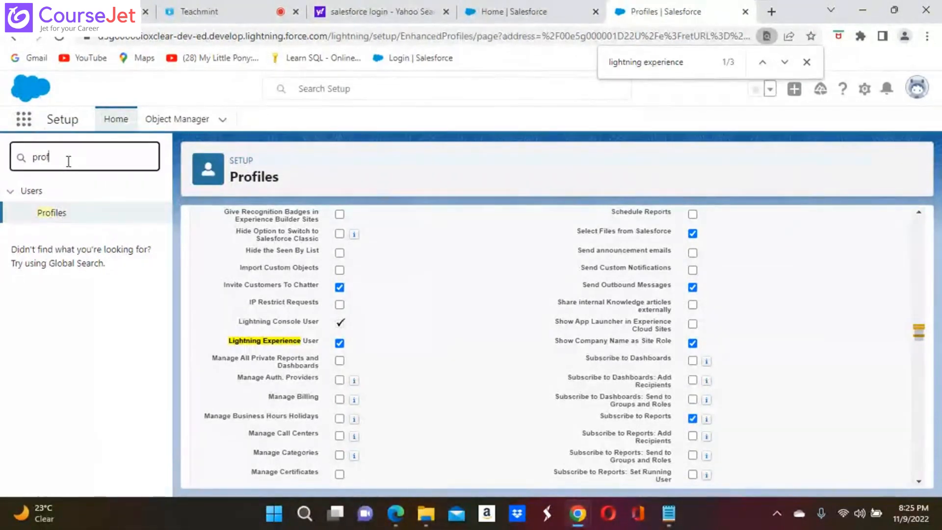
key("BackSpace")
key("BackSpace")
key("BackSpace")
key("BackSpace")
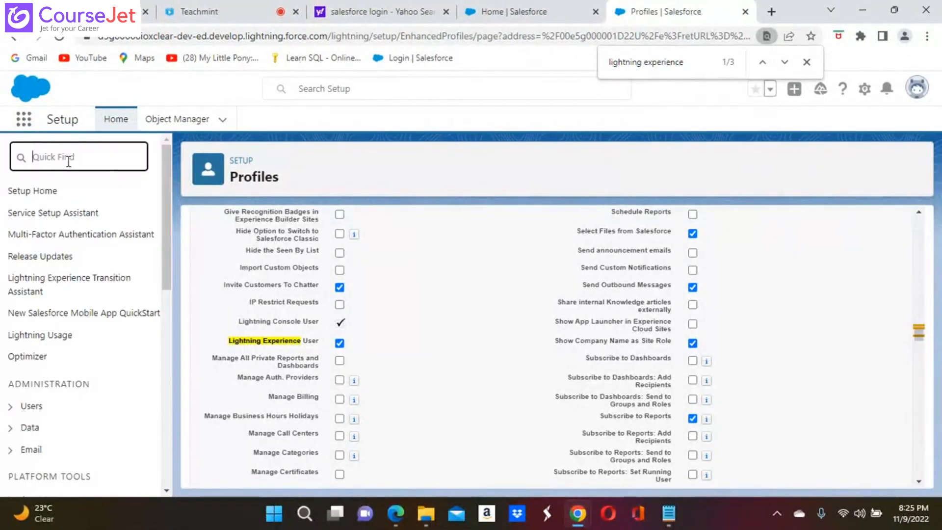
Try to save the Swiggy Sales profile again and review the validation message at the start of the edit page.
scroll(556, 343, "down", 15)
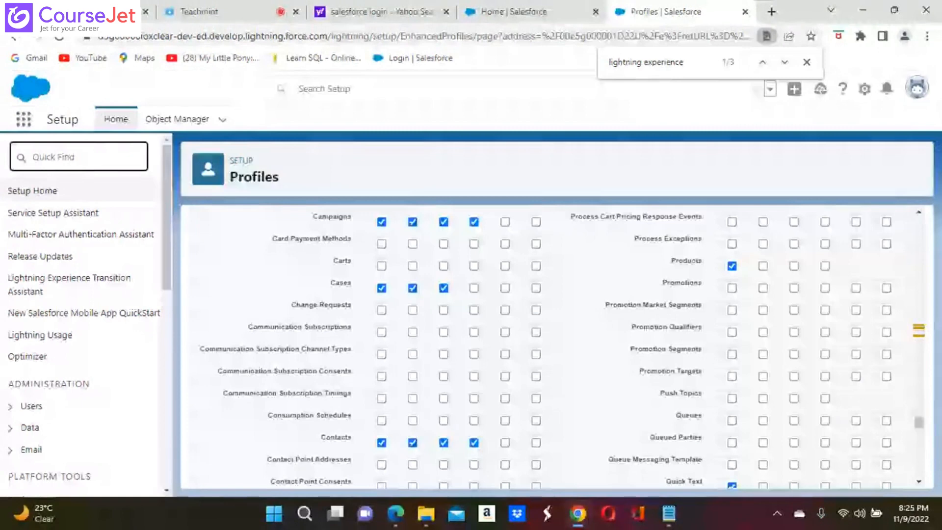
scroll(557, 343, "down", 20)
left_click(419, 469)
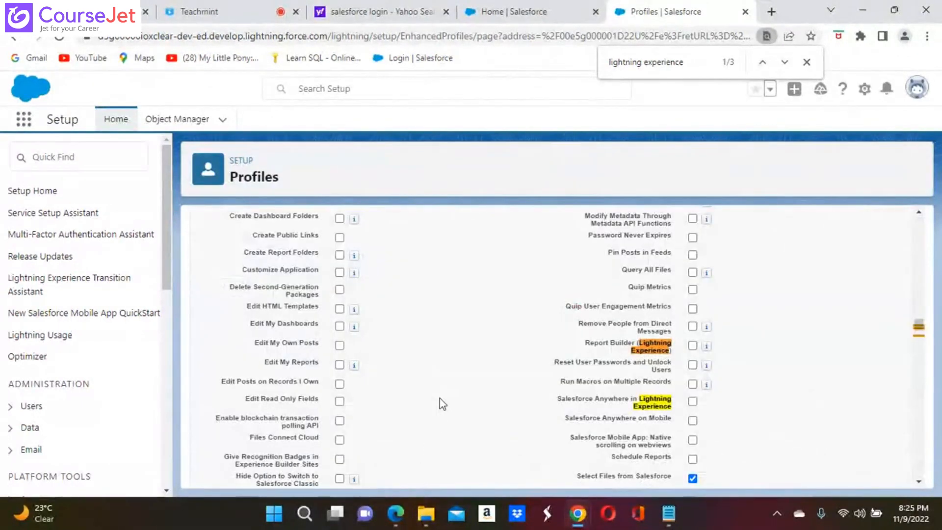
scroll(439, 399, "down", 10)
scroll(439, 398, "down", 20)
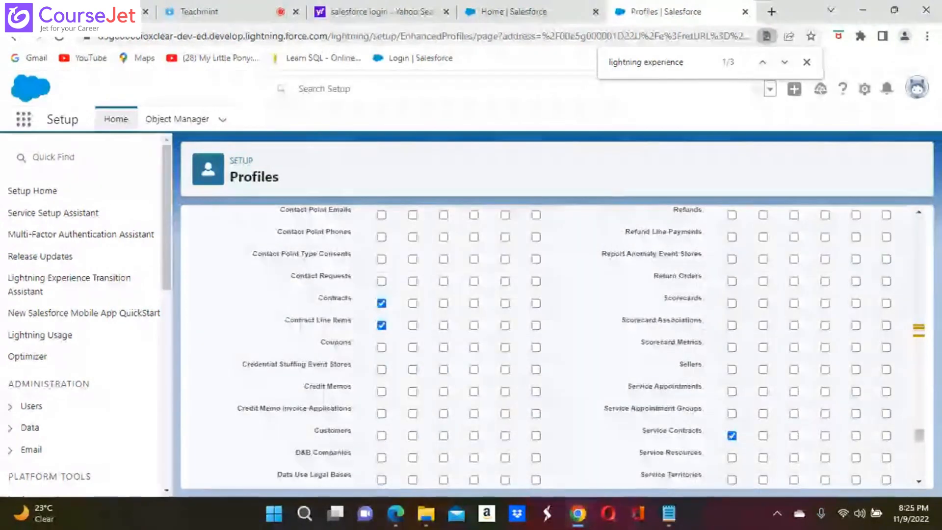
scroll(439, 398, "up", 14)
scroll(552, 346, "up", 10)
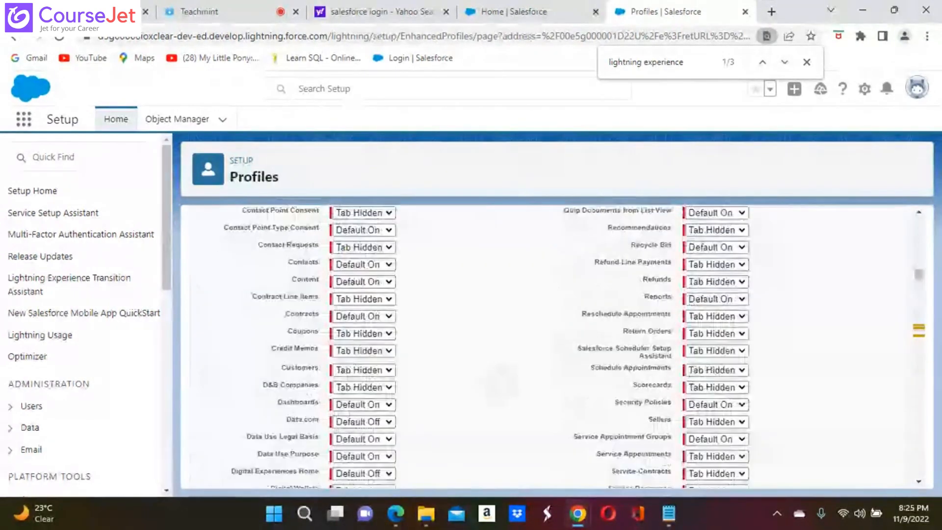
scroll(553, 346, "up", 10)
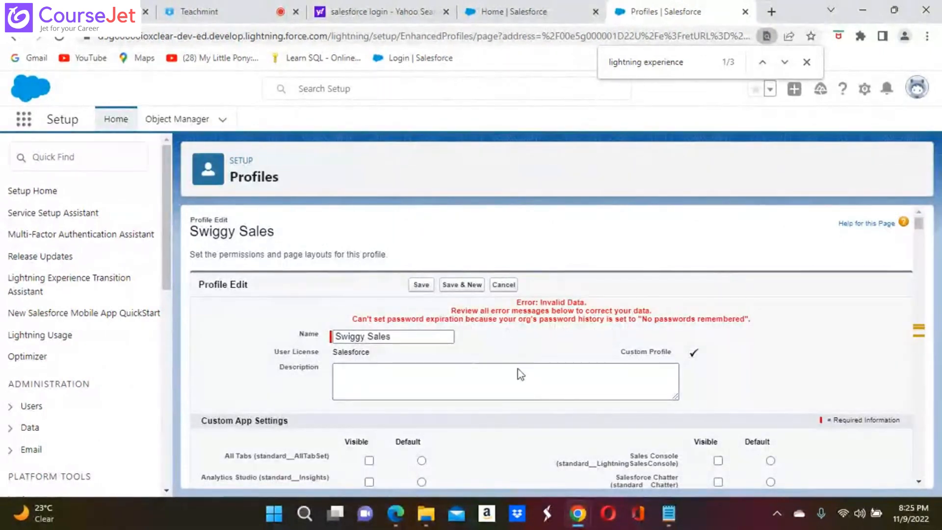
Replace the "lightning experience" page search with "password polic" to locate the password policies on the Swiggy Sales edit page.
left_click(693, 63)
key("BackSpace")
key("BackSpace")
key("BackSpace")
key("BackSpace")
key("BackSpace")
key("BackSpace")
key("BackSpace")
key("BackSpace")
key("BackSpace")
key("BackSpace")
key("BackSpace")
key("BackSpace")
key("BackSpace")
key("BackSpace")
key("BackSpace")
key("BackSpace")
key("BackSpace")
key("BackSpace")
key("BackSpace")
key("BackSpace")
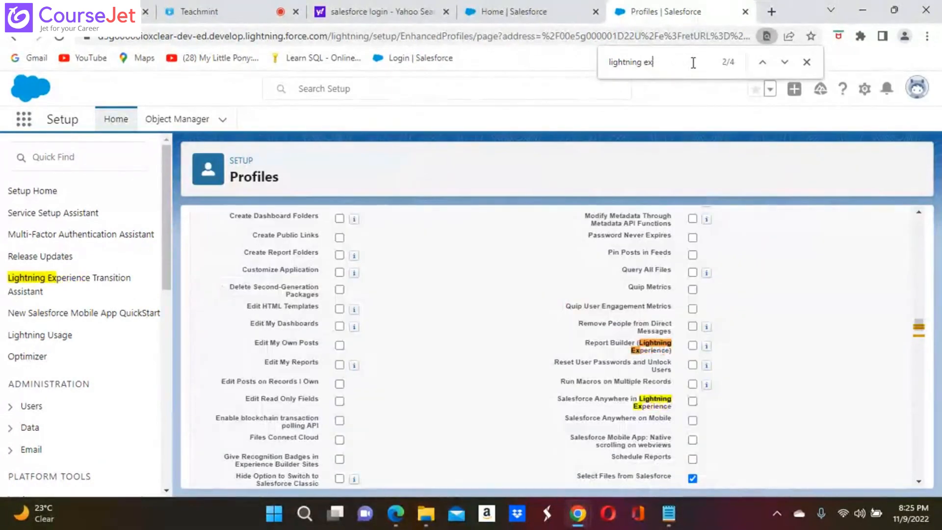
type("passw")
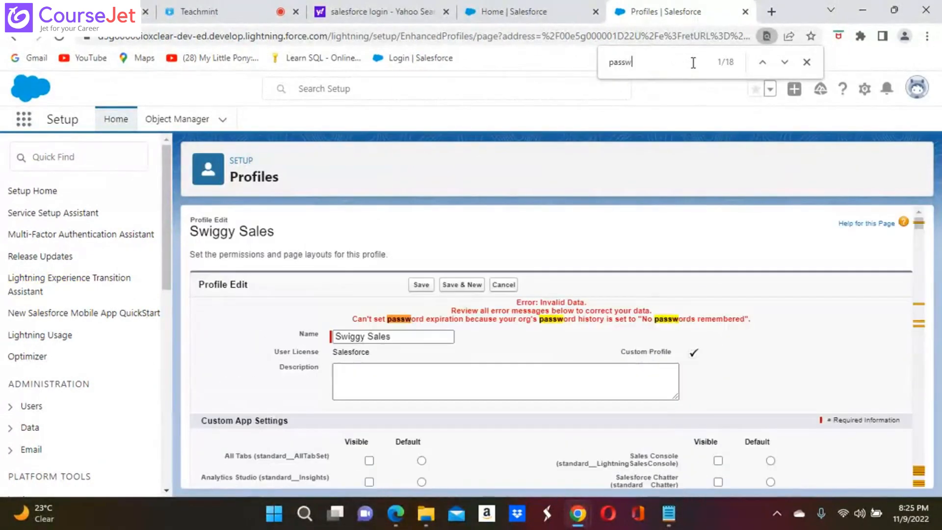
type("ord ")
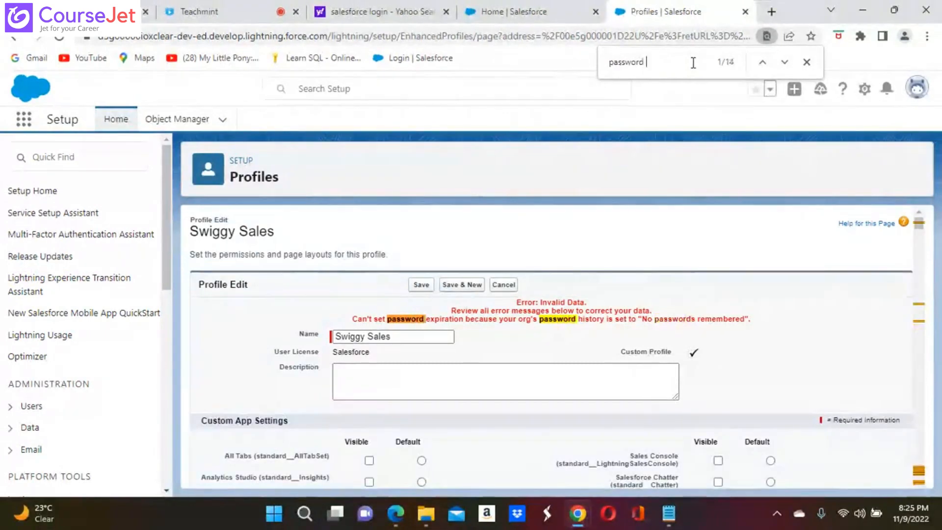
type("po")
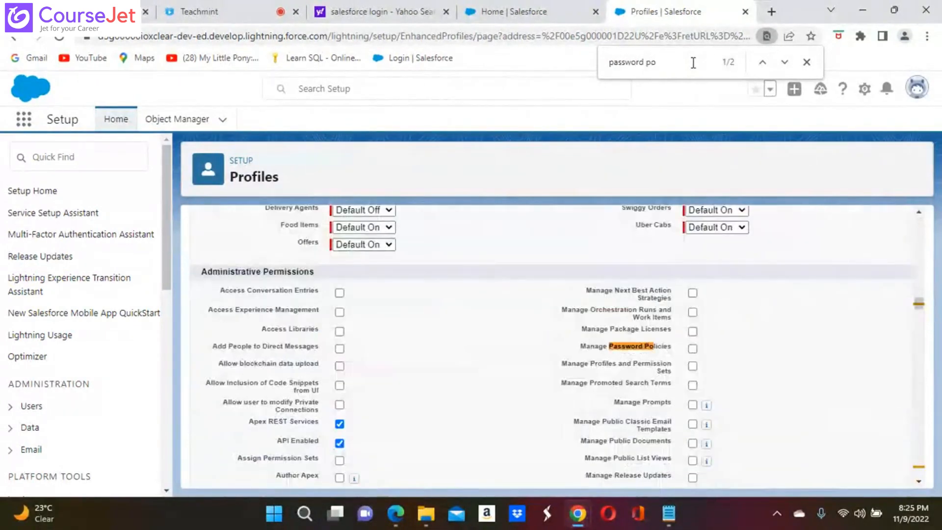
type("lic")
Set the Swiggy Sales profile's enforced password history to 3 passwords remembered and save the profile.
scroll(549, 344, "down", 15)
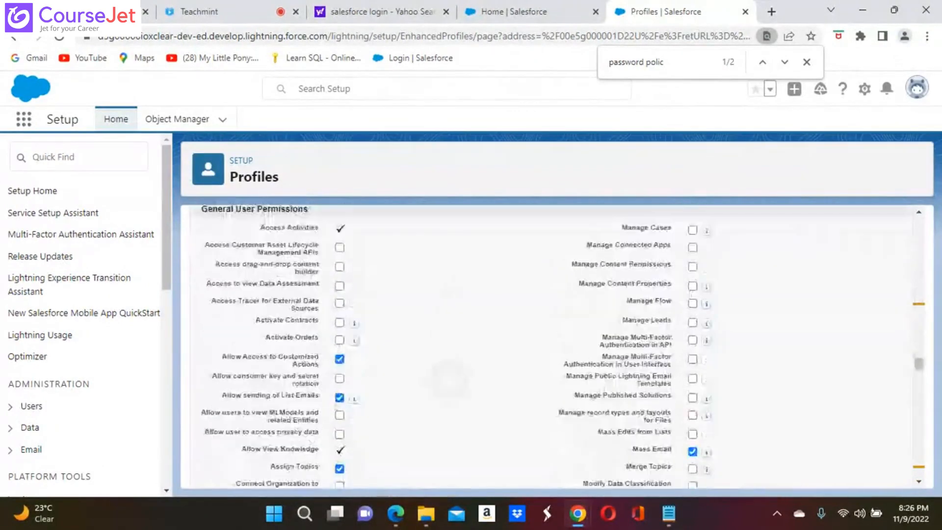
scroll(550, 343, "down", 15)
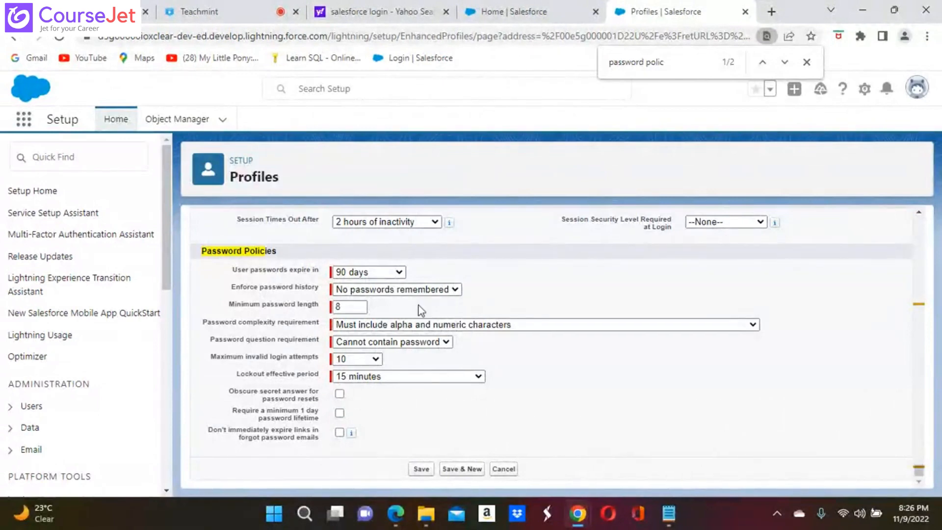
left_click(454, 290)
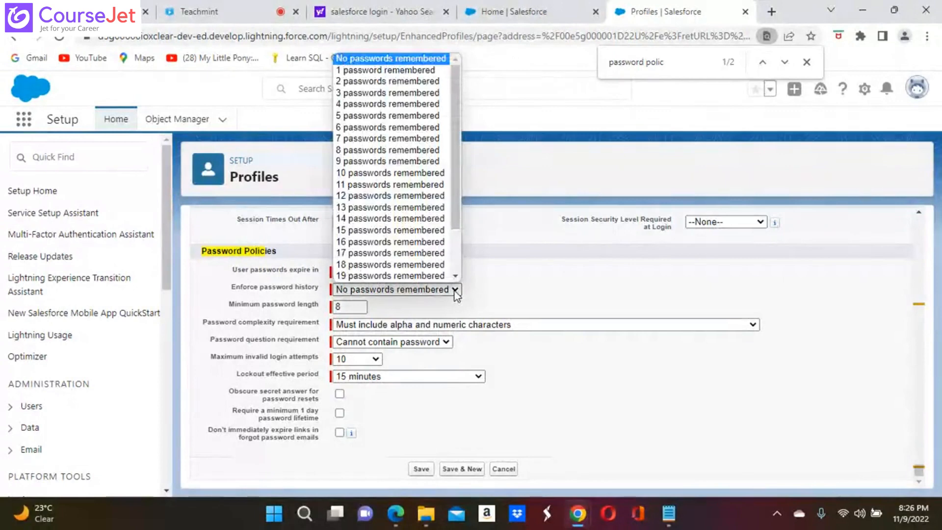
left_click(370, 94)
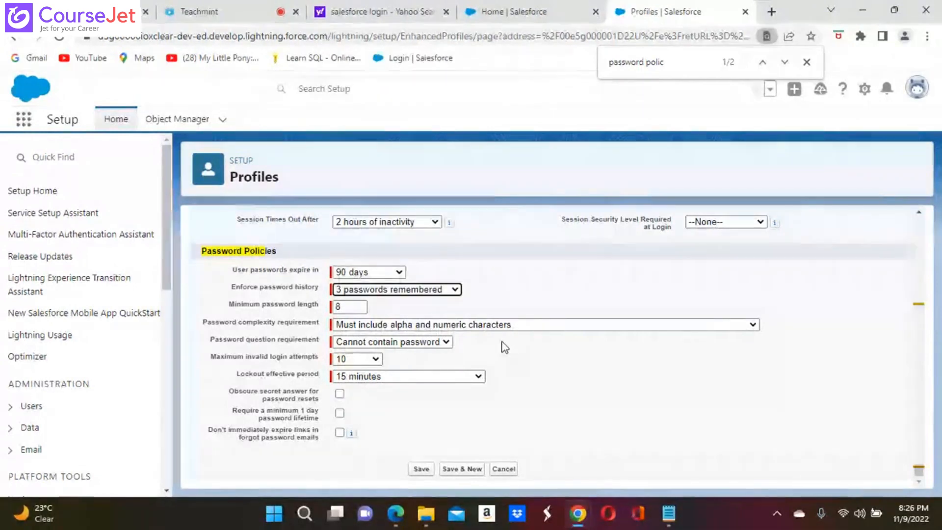
left_click(423, 471)
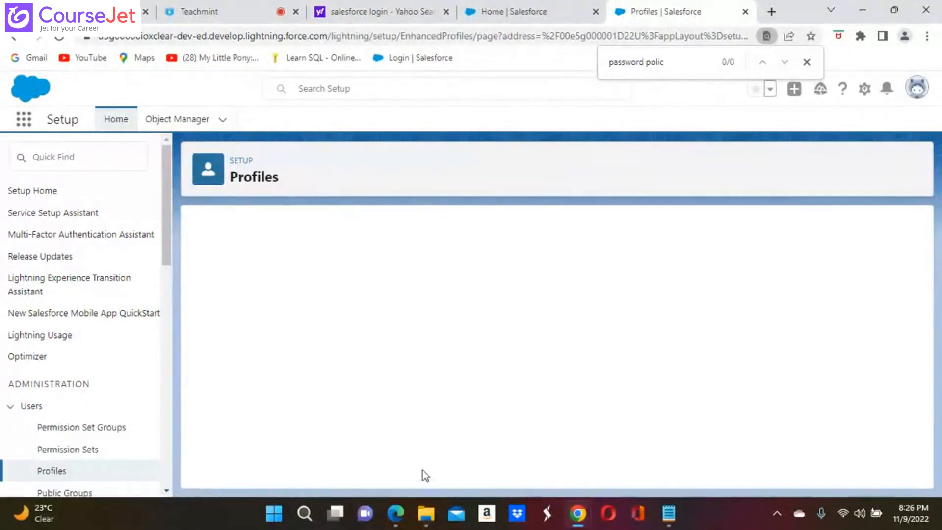
Switch to Edge, reload the Second User's Salesforce session and close the Lightning Experience welcome window.
mouse_move(398, 523)
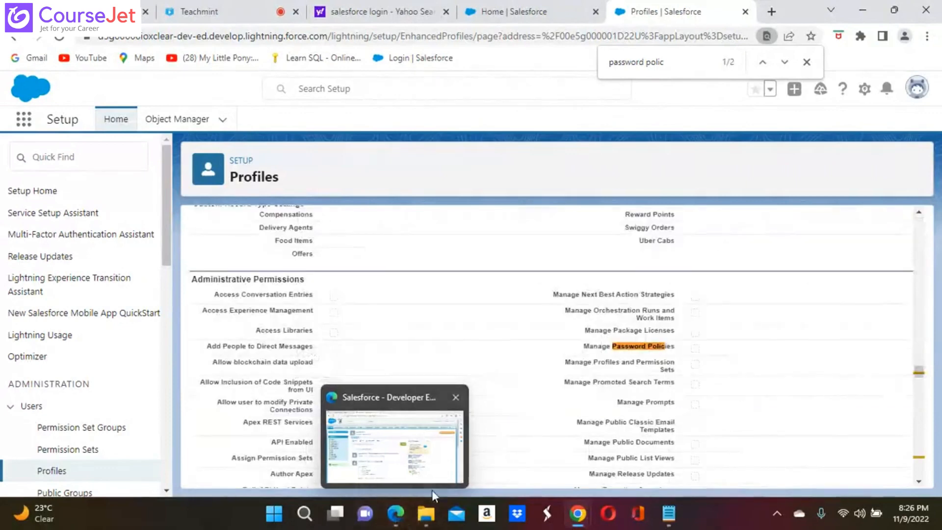
left_click(396, 515)
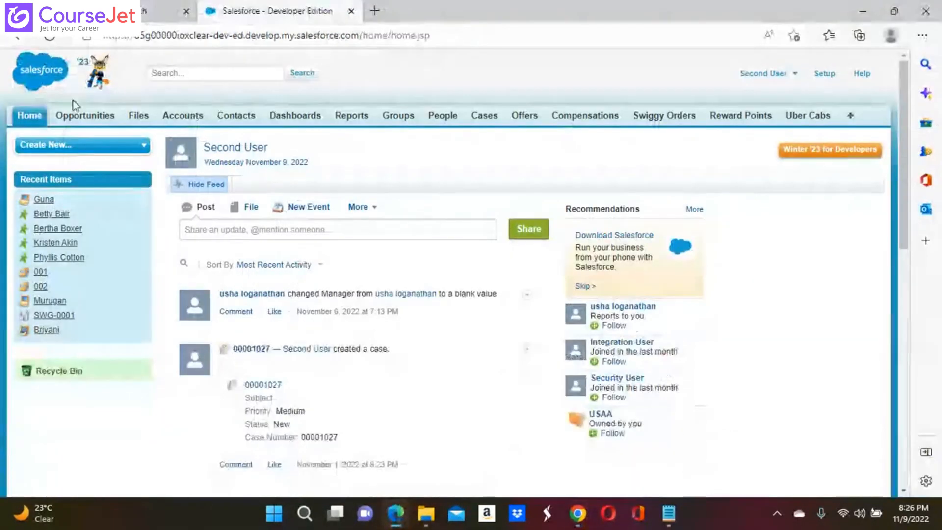
left_click(48, 38)
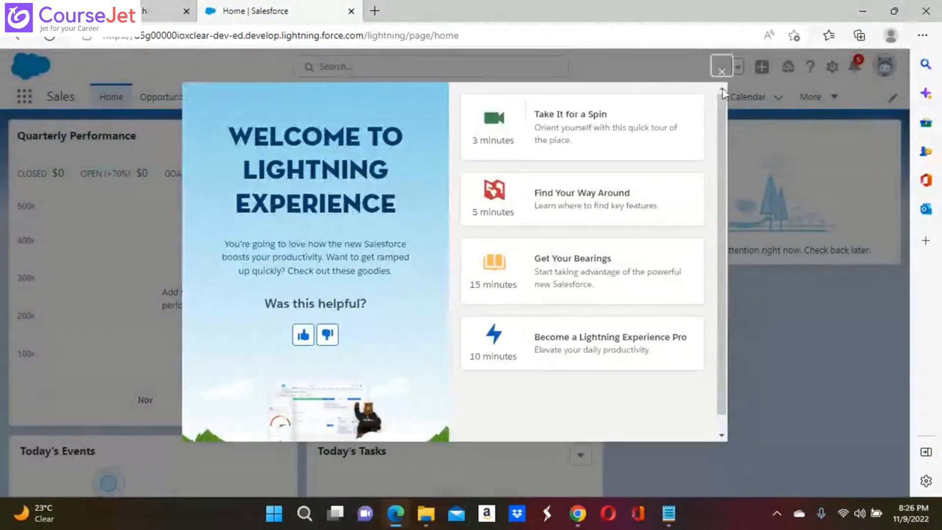
left_click(722, 72)
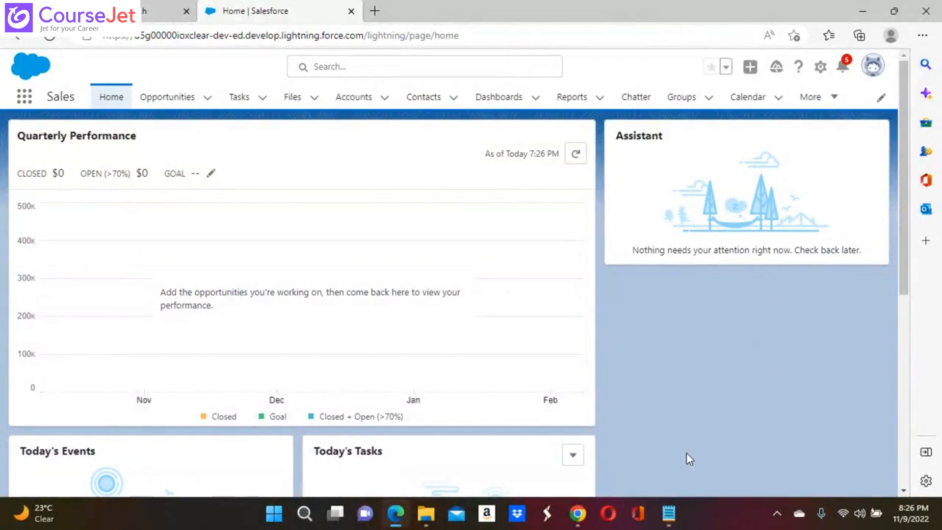
Return to Chrome, search Setup for "user" and open the Second User's detail page from the Users list.
left_click(578, 513)
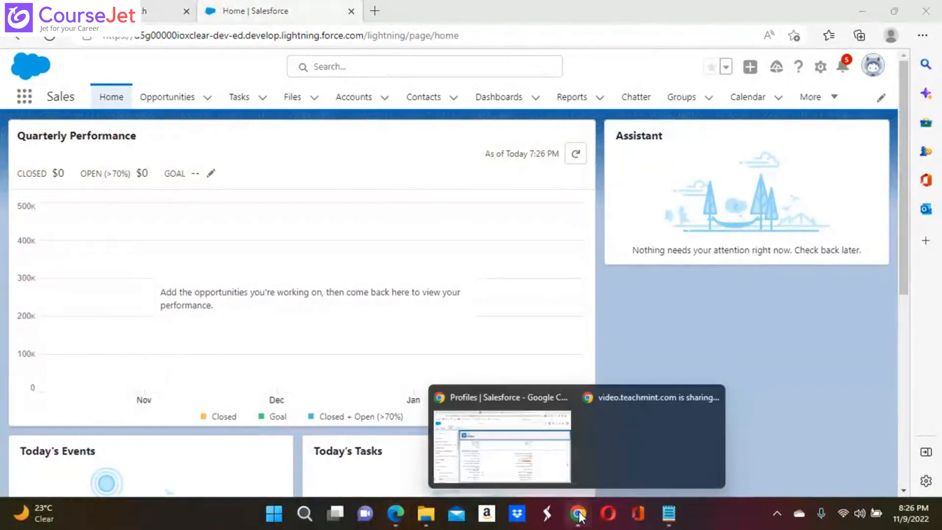
left_click(537, 448)
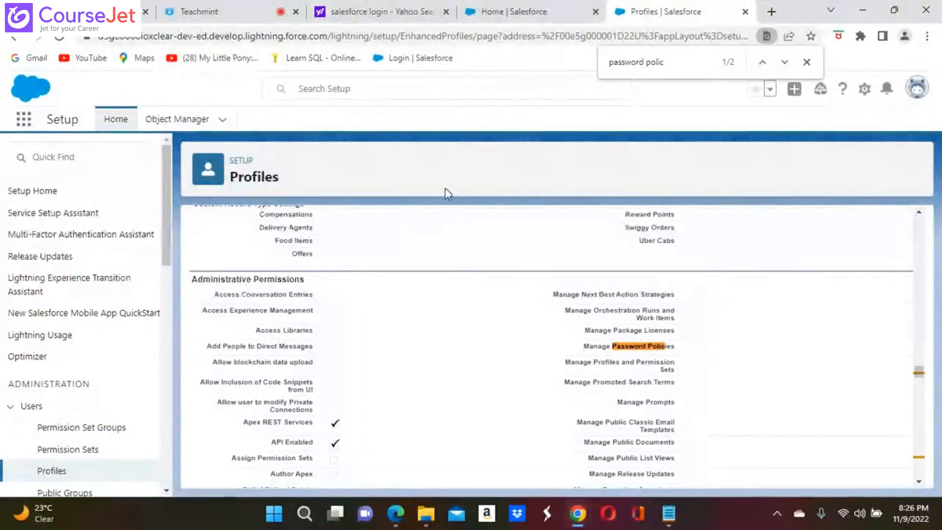
left_click(80, 167)
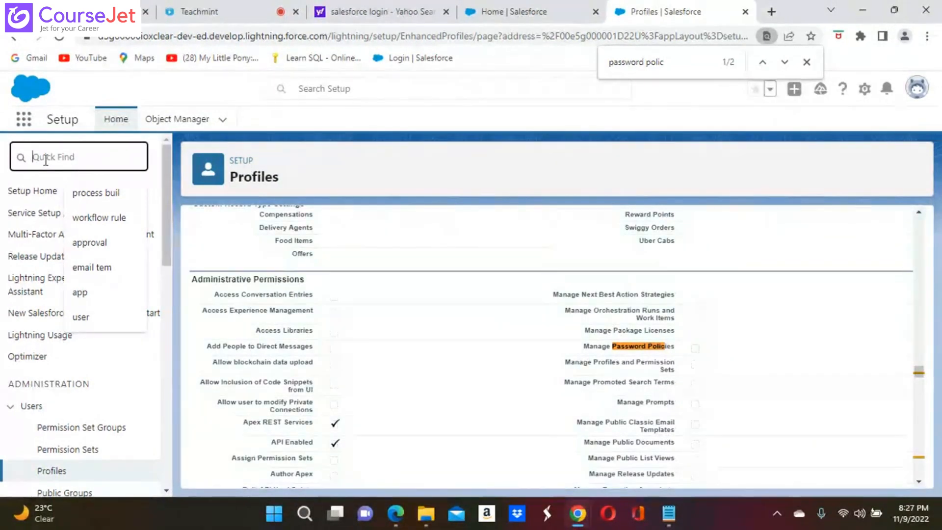
type("user")
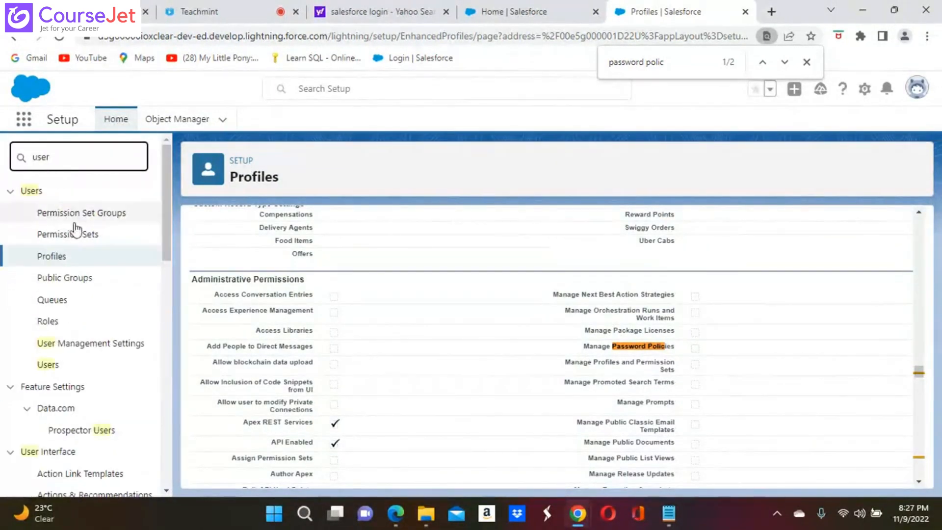
left_click(49, 372)
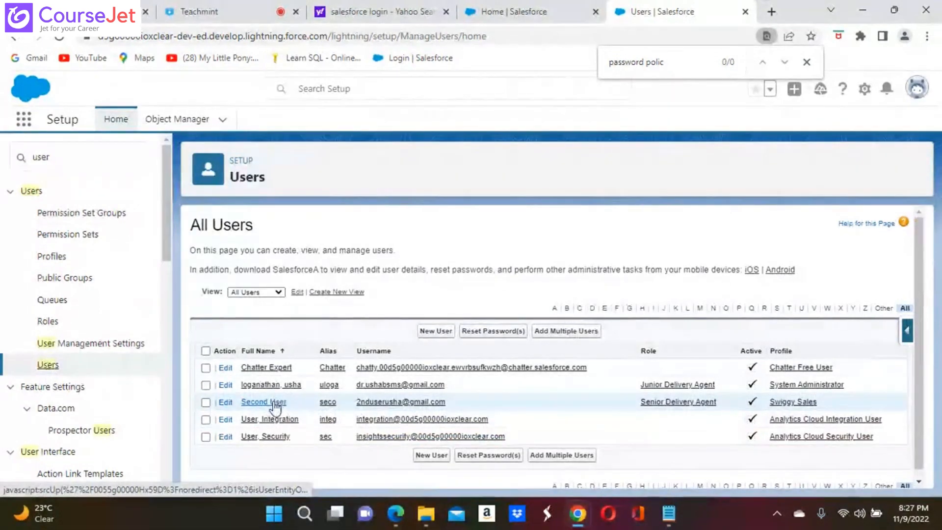
left_click(276, 403)
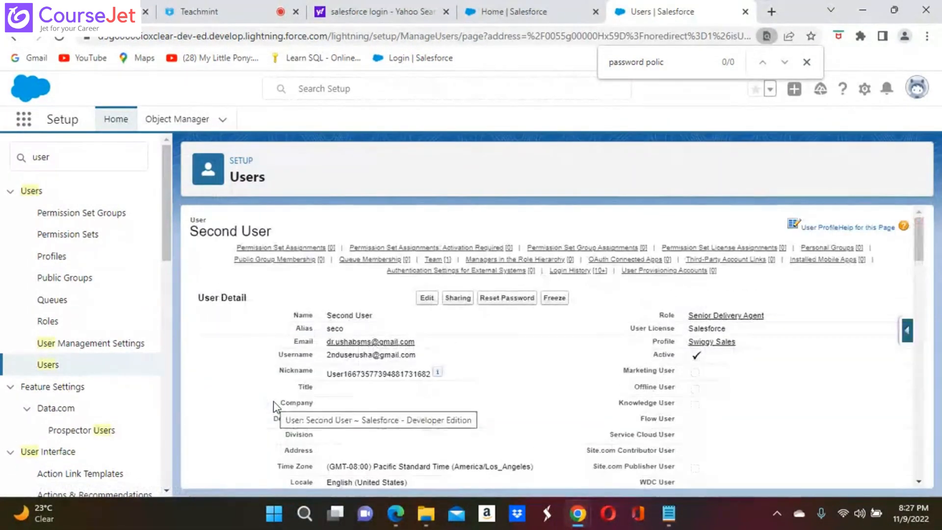
Replace the Setup Quick Find search with "prof" and open the Profiles list.
left_click(56, 157)
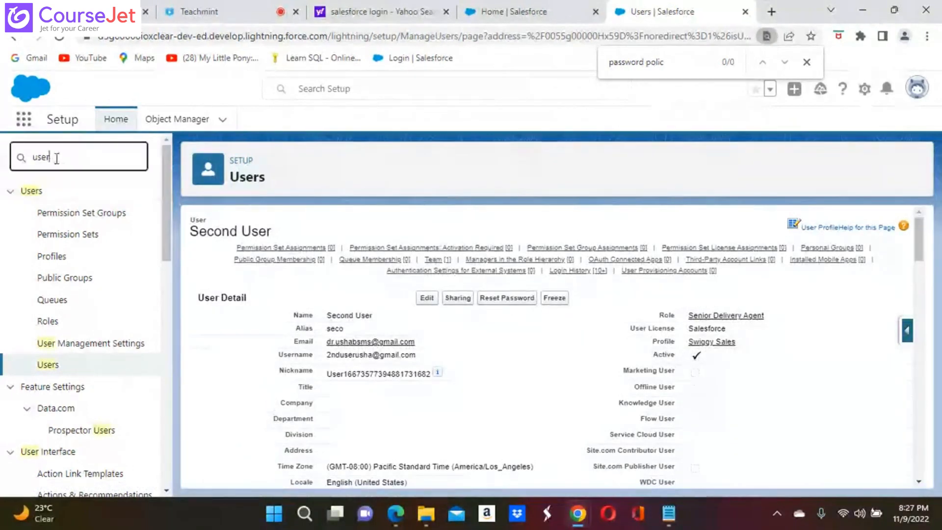
key("BackSpace")
key("BackSpace")
key("BackSpace")
key("BackSpace")
type("p")
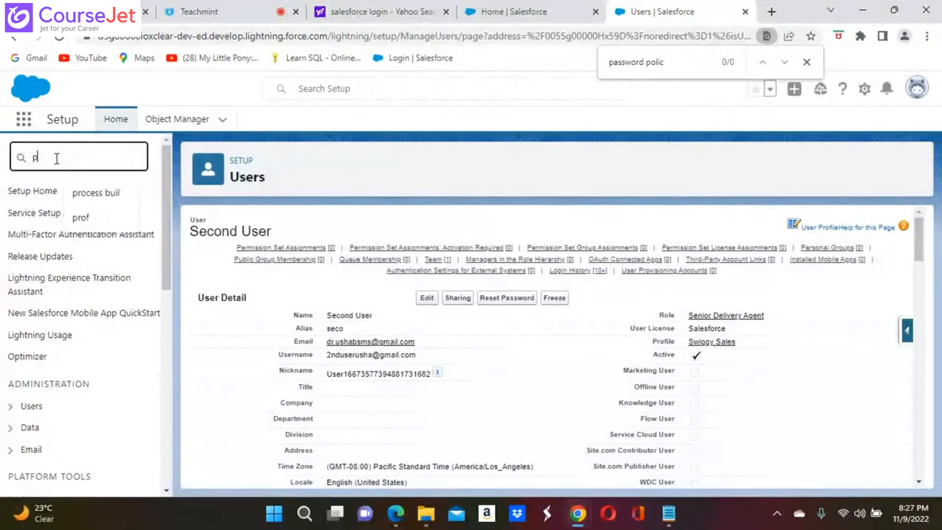
type("rof")
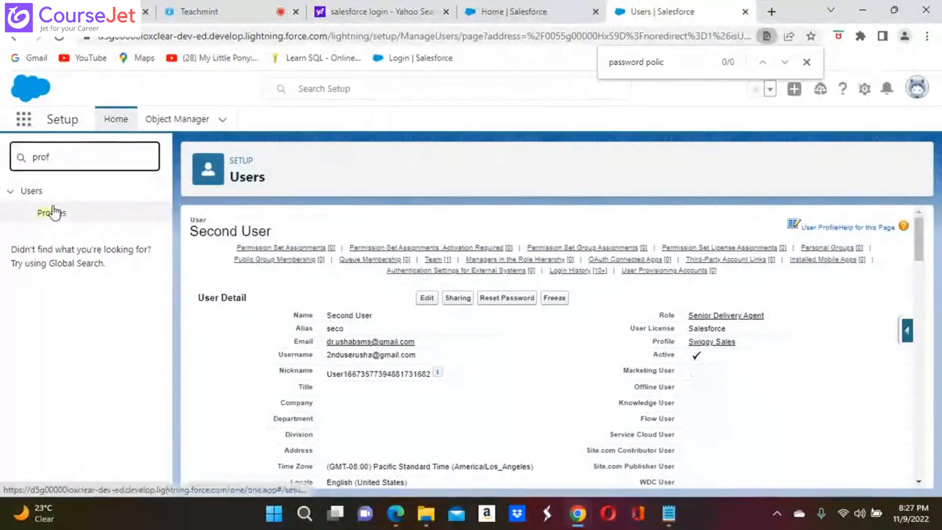
left_click(54, 212)
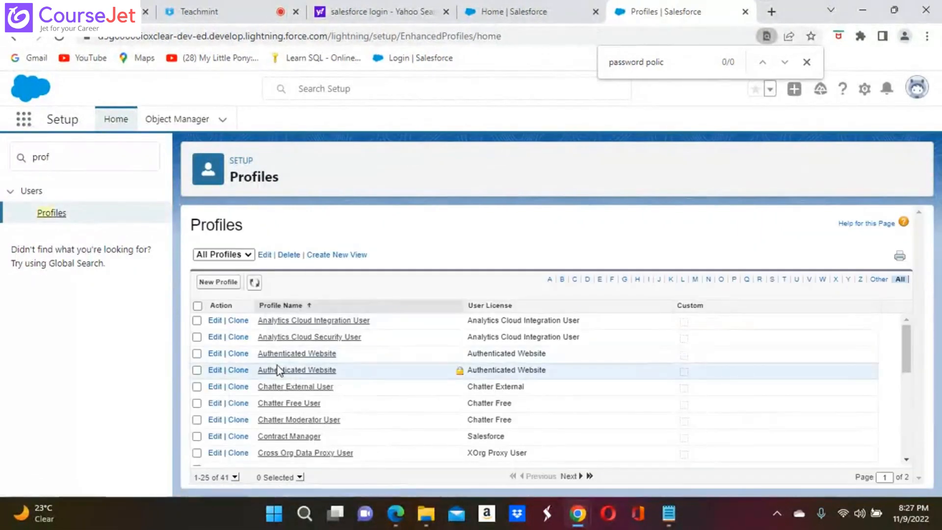
Filter the profiles by the letter V, open the Vendor Sales Team profile and look over its detail page.
left_click(810, 280)
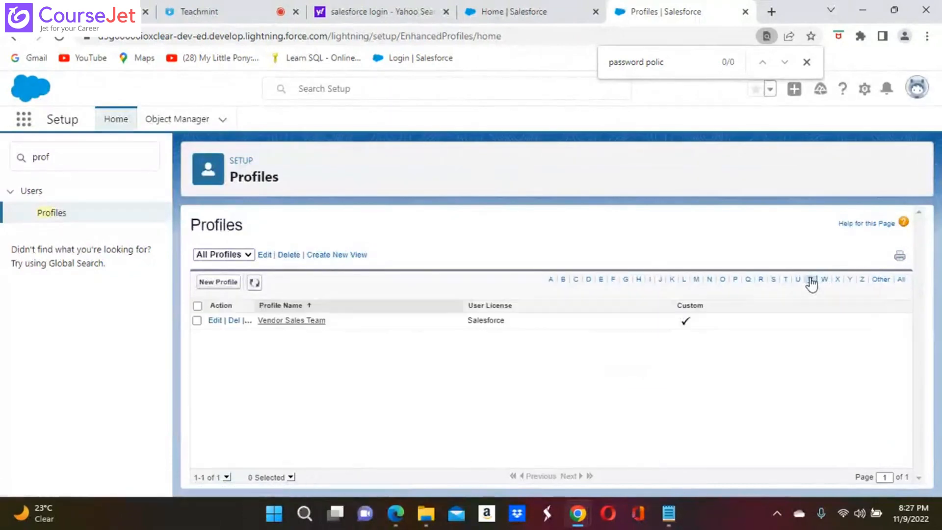
left_click(310, 321)
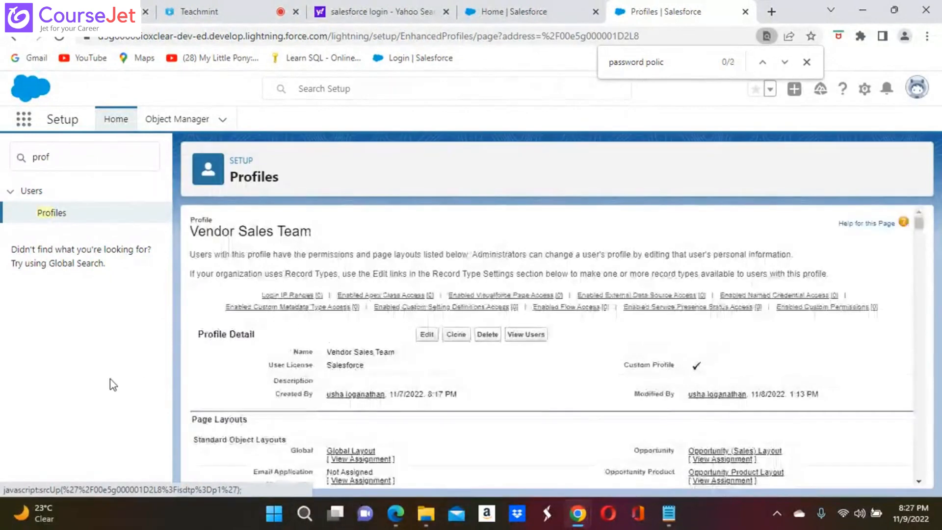
key("Return")
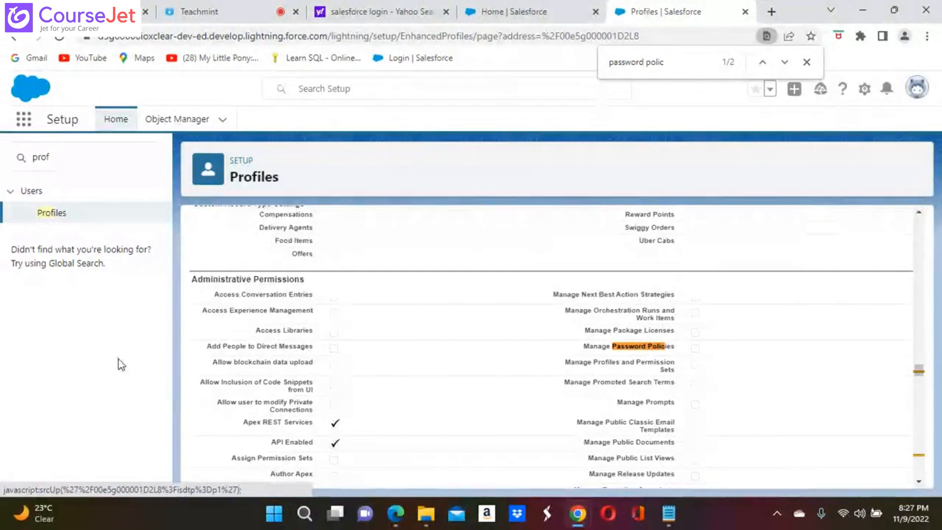
scroll(554, 343, "up", 15)
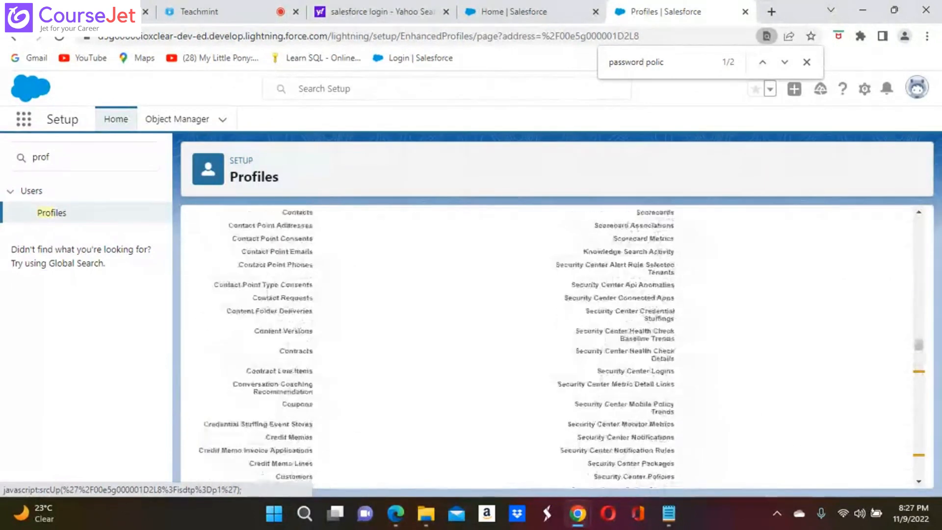
scroll(554, 344, "up", 10)
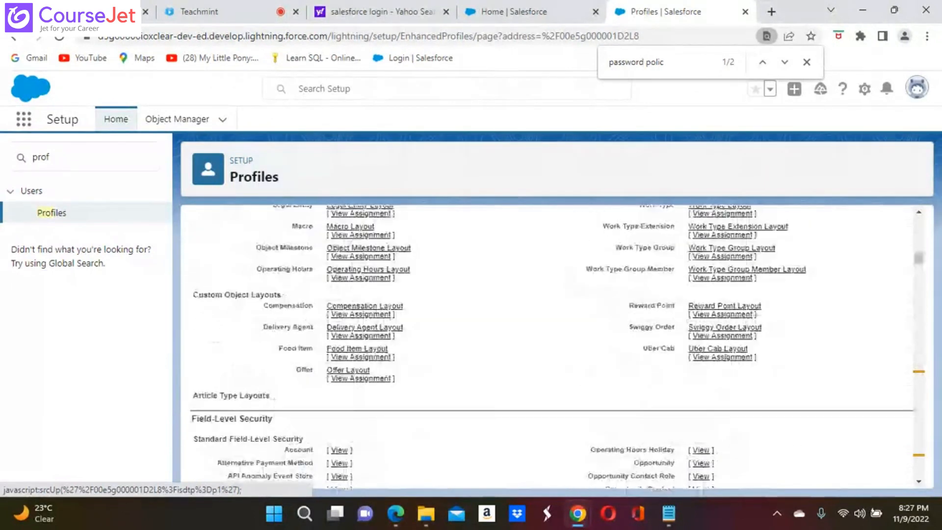
scroll(554, 343, "up", 8)
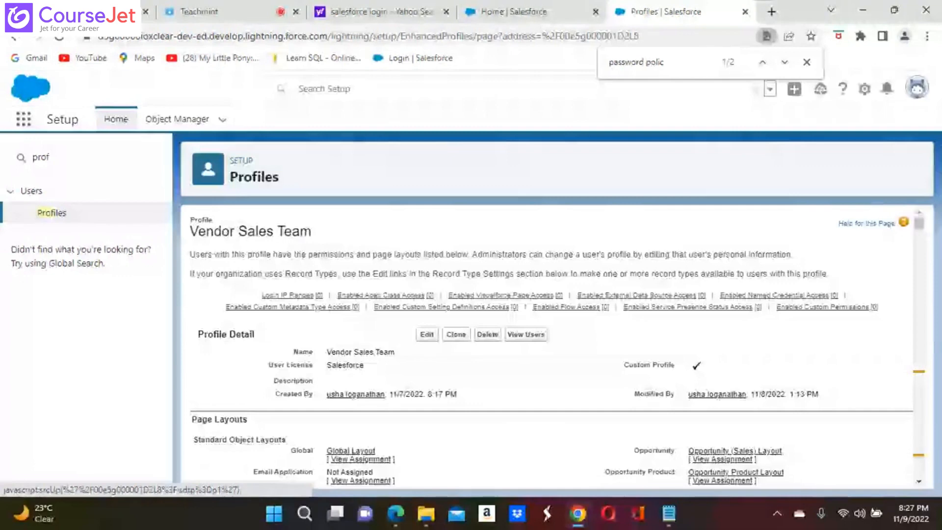
scroll(554, 343, "down", 2)
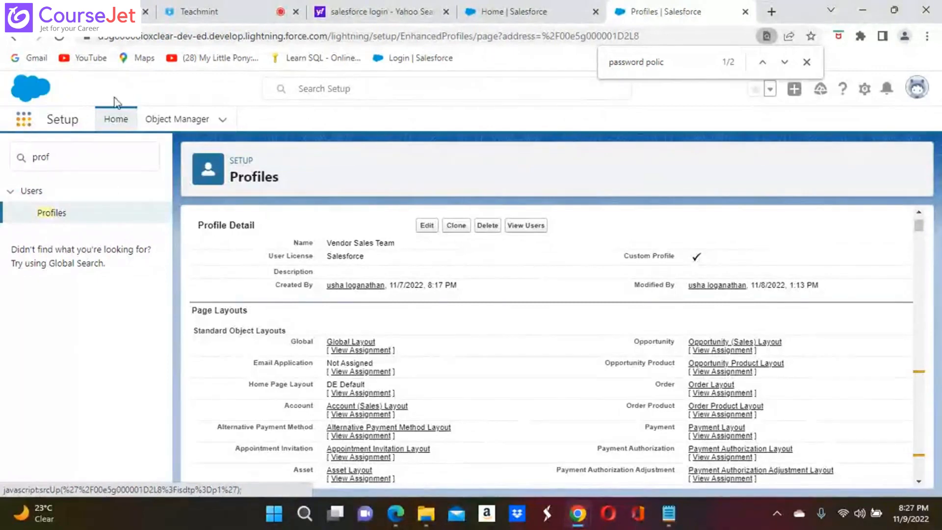
Open the Vendor Sales Team profile for editing and examine its administrative, object and password policy settings.
mouse_move(207, 23)
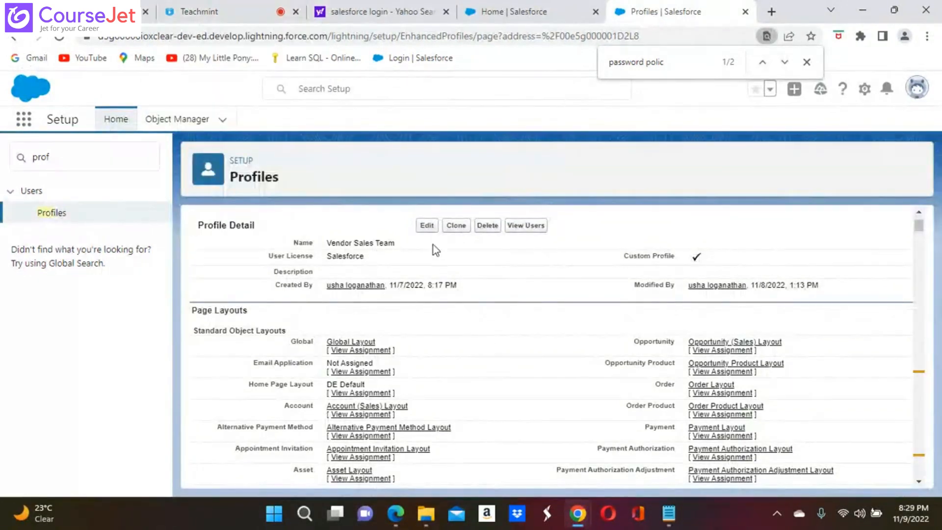
left_click(428, 226)
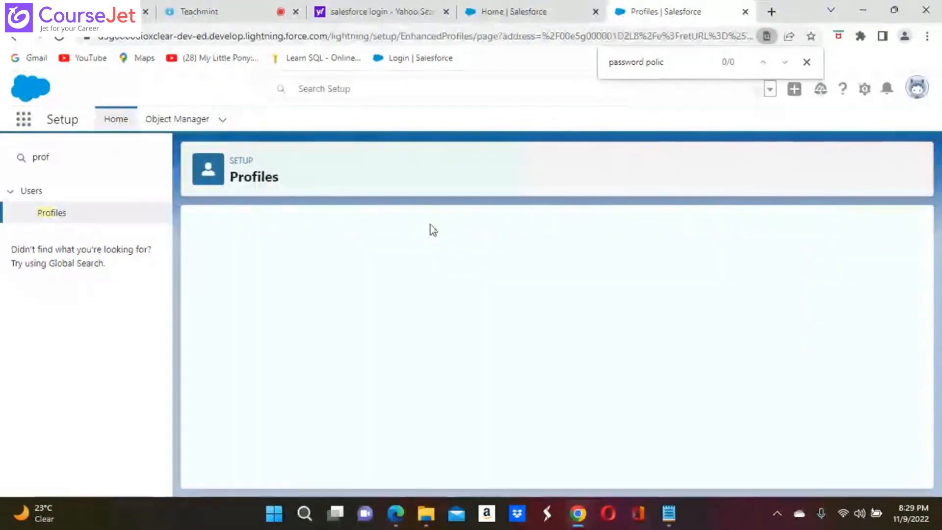
key("Return")
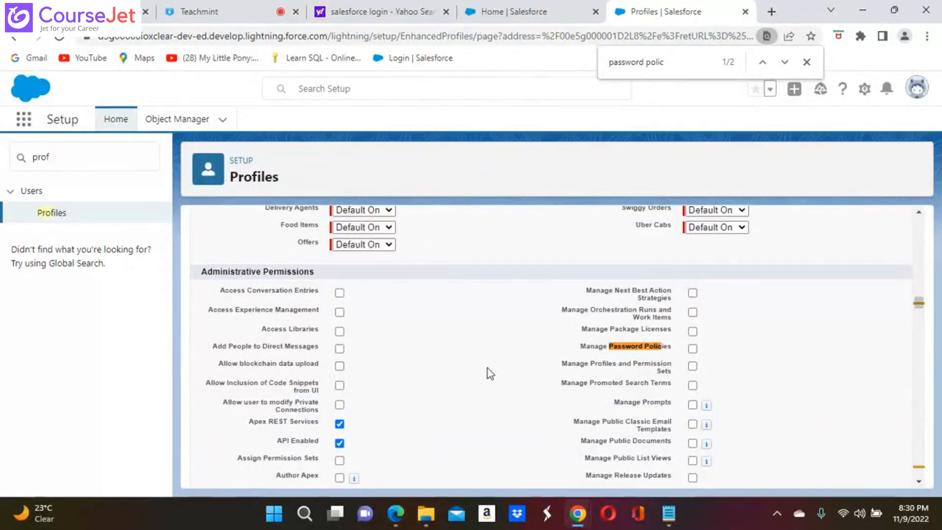
scroll(488, 372, "down", 15)
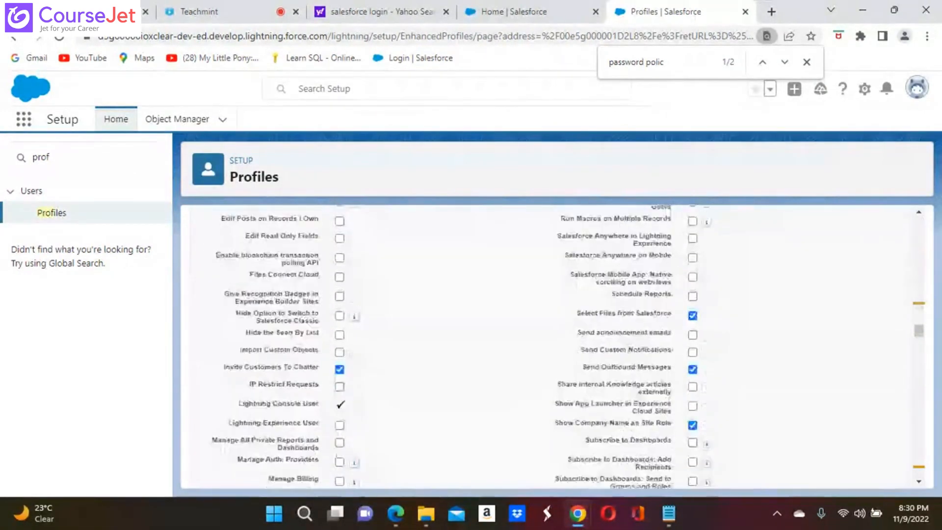
scroll(549, 348, "down", 20)
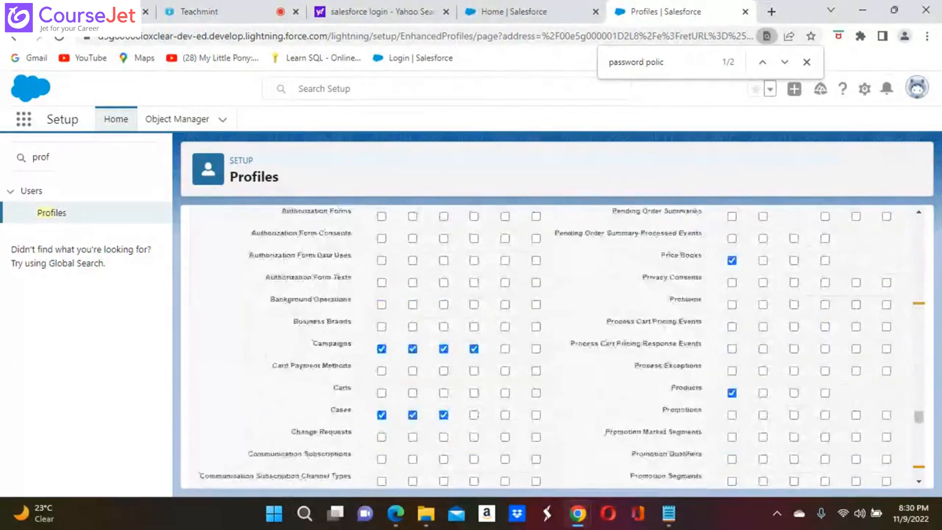
scroll(550, 349, "down", 4)
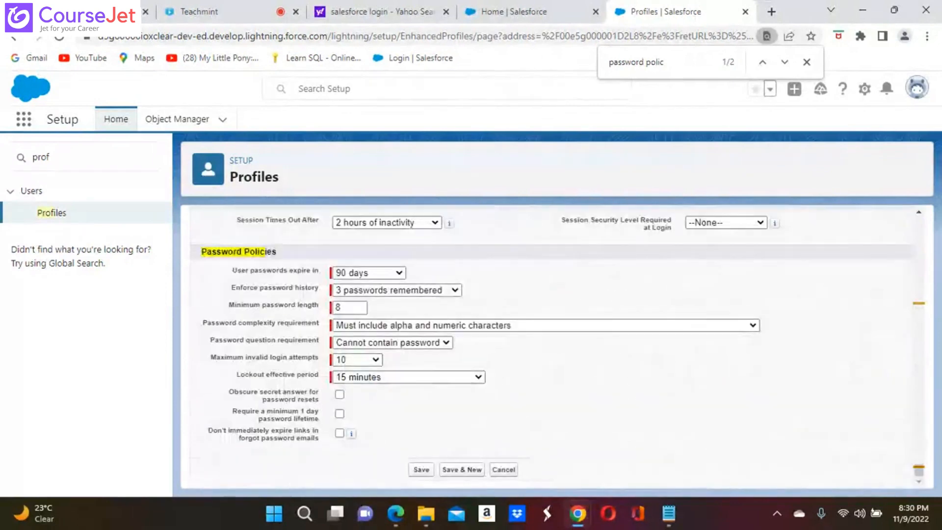
scroll(549, 313, "up", 8)
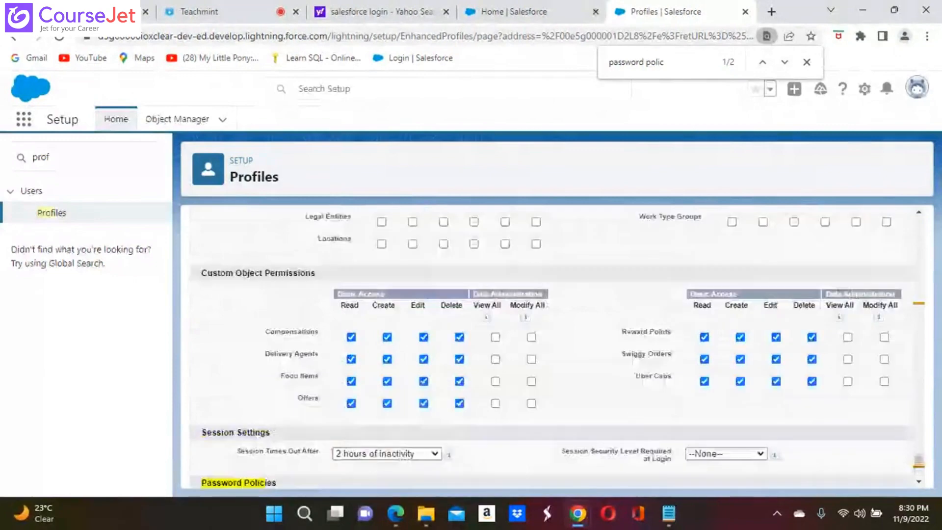
scroll(549, 343, "up", 2)
scroll(557, 343, "up", 8)
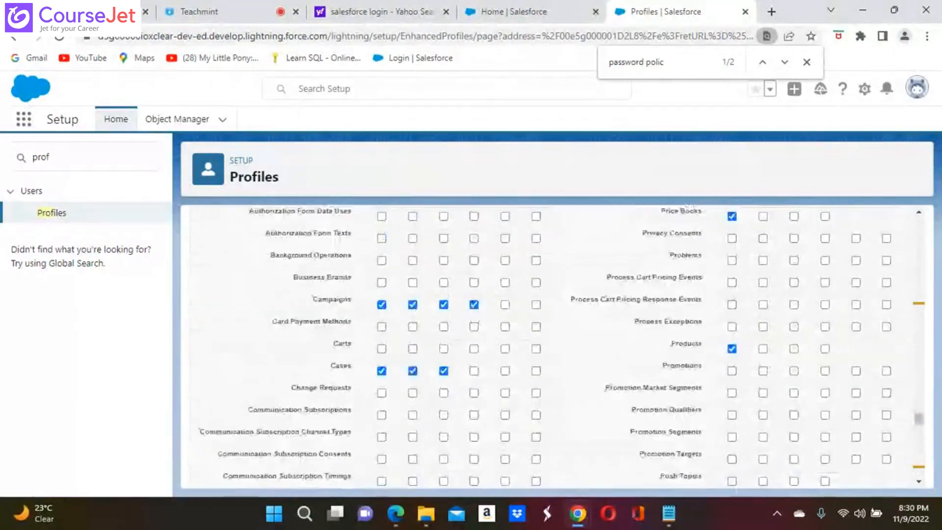
scroll(557, 343, "up", 15)
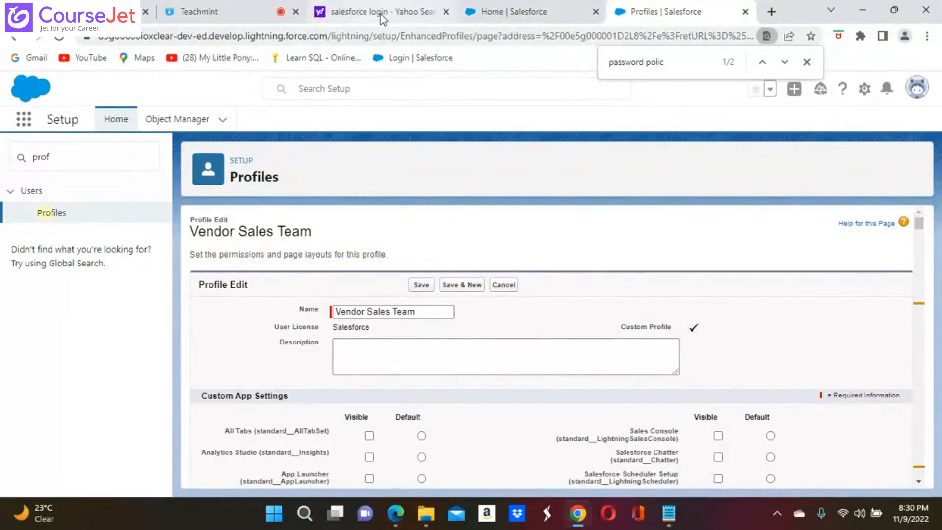
In the other Salesforce Setup tab, search Object Manager for "deliv" and open the Delivery Agent object.
left_click(520, 15)
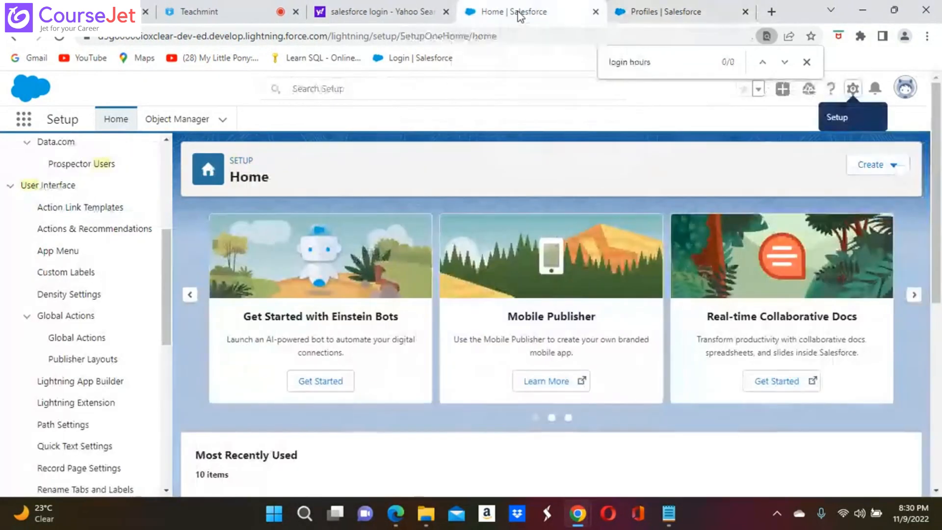
left_click(164, 120)
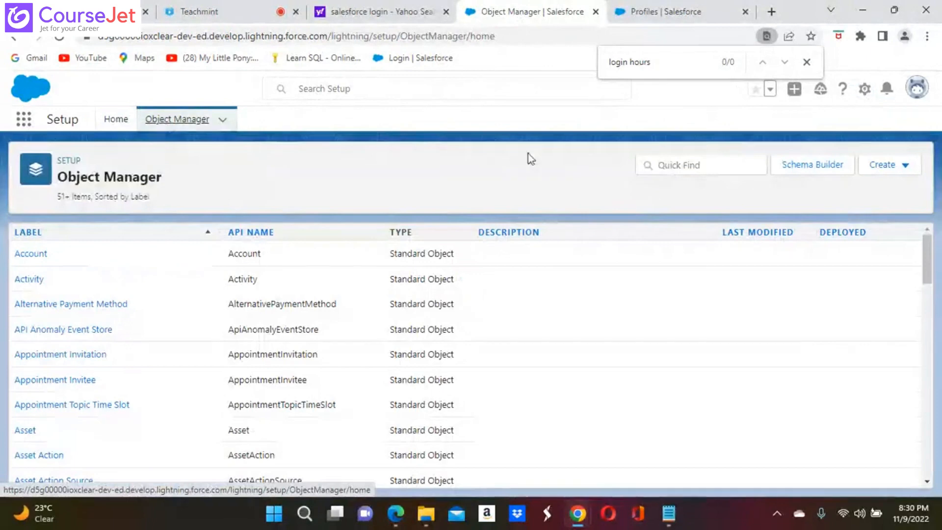
left_click(670, 165)
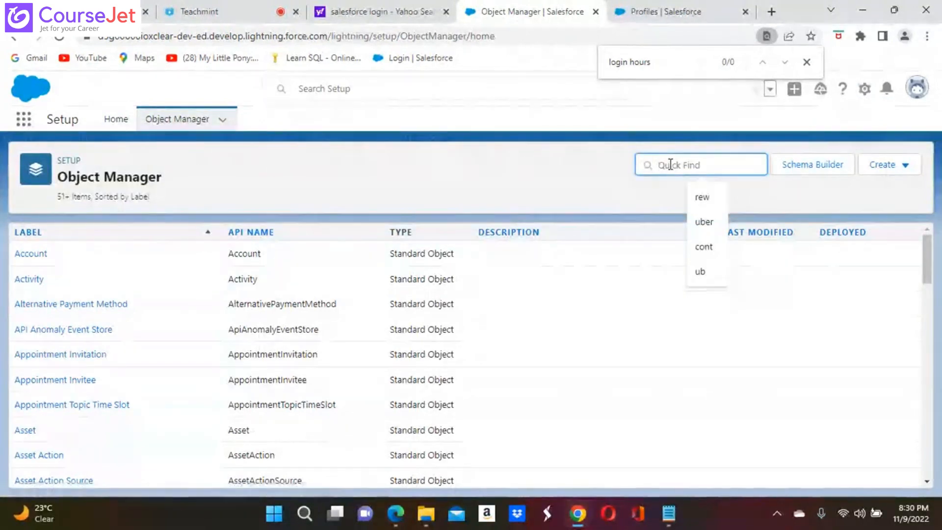
type("ve")
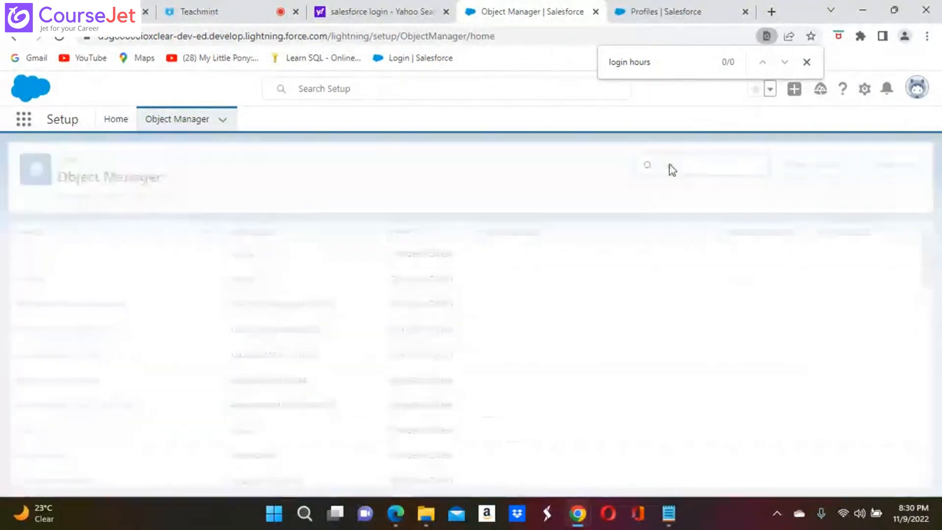
key("BackSpace")
key("BackSpace")
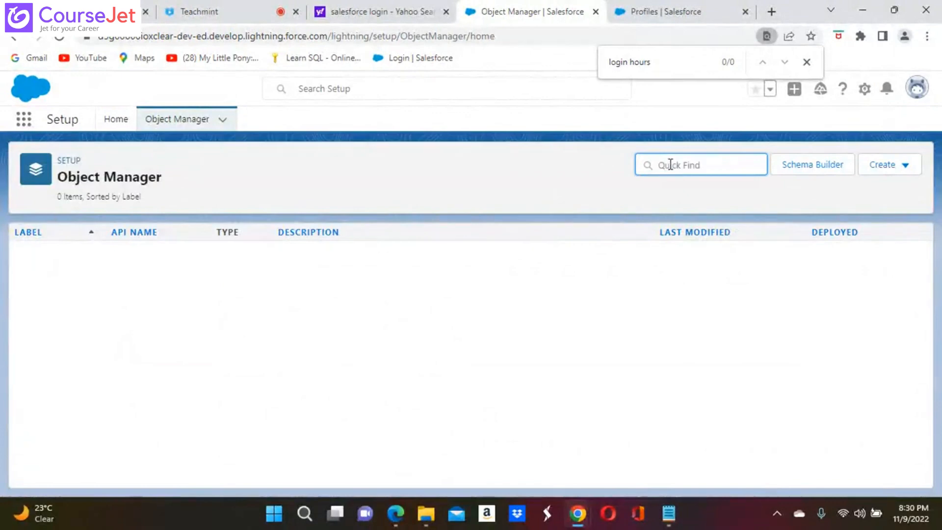
type("ac")
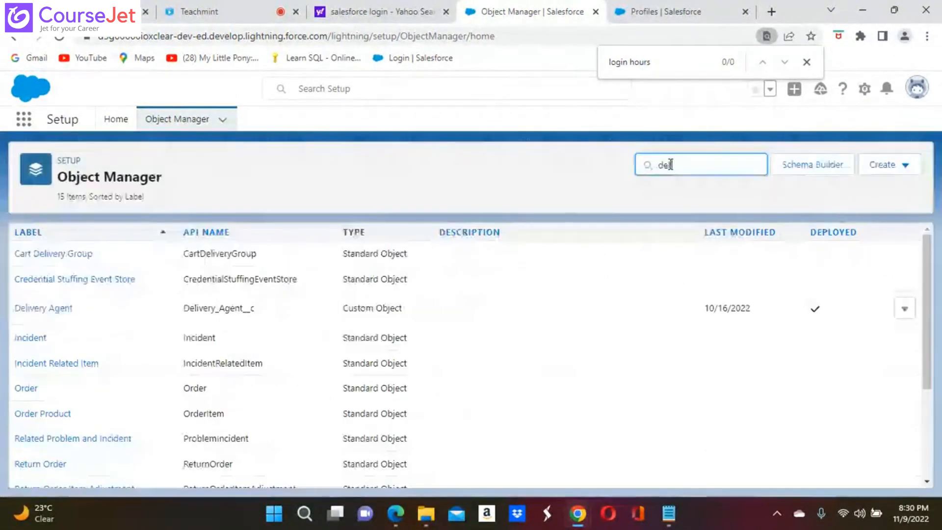
type("liv")
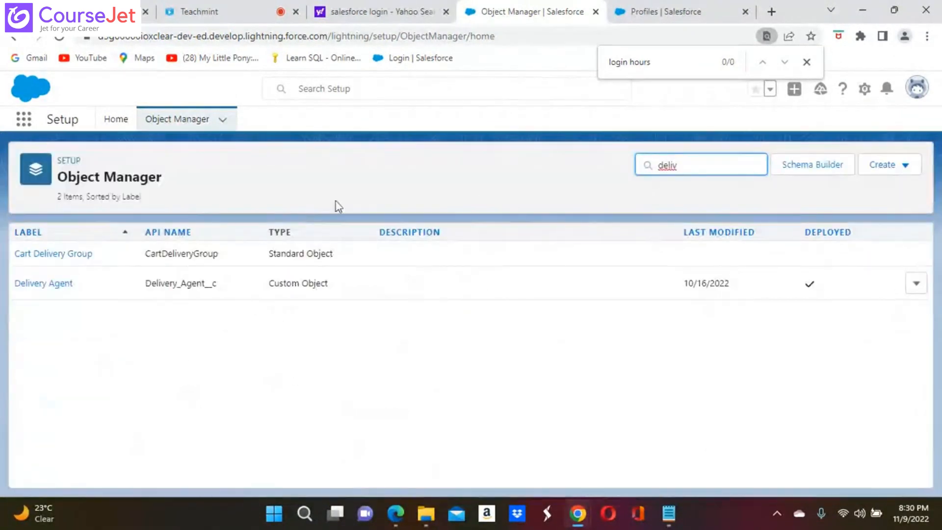
left_click(40, 288)
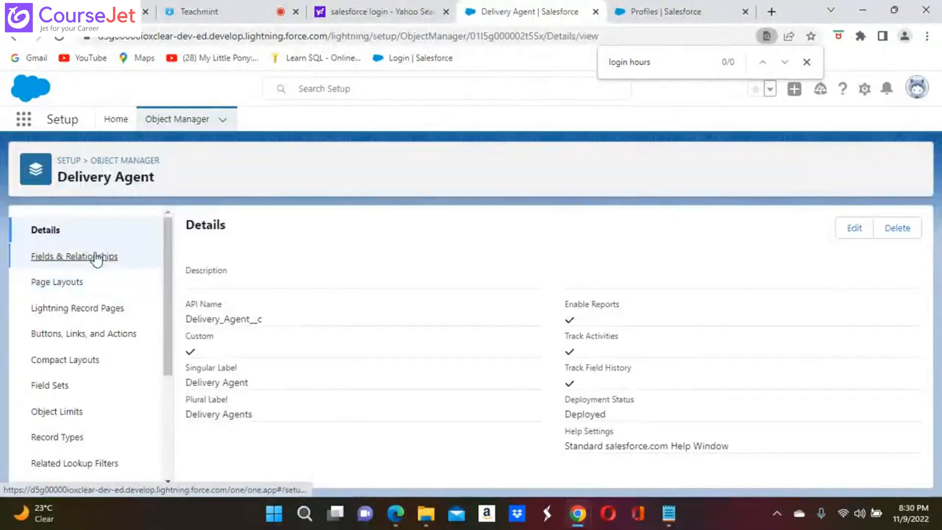
Open the field-level security settings of the Delivery Agent object's Annual Revenue field.
left_click(95, 256)
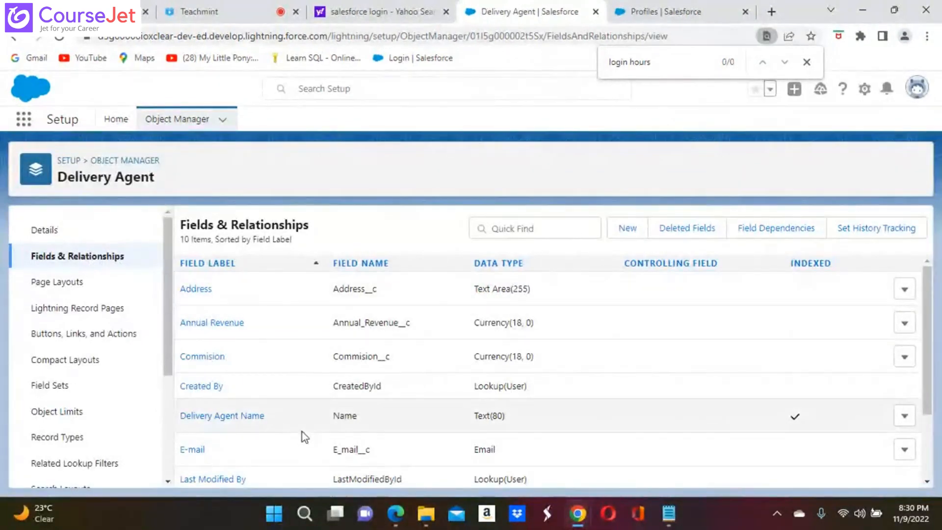
left_click(222, 326)
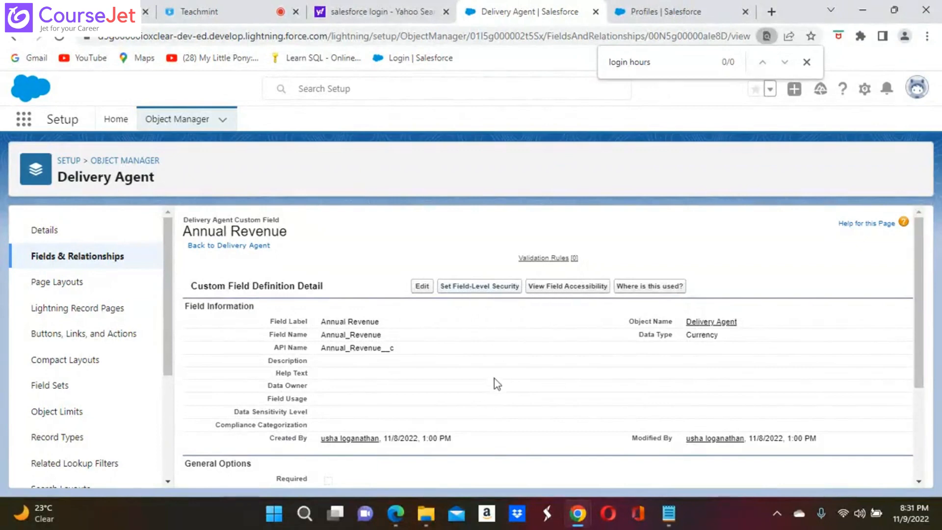
left_click(475, 289)
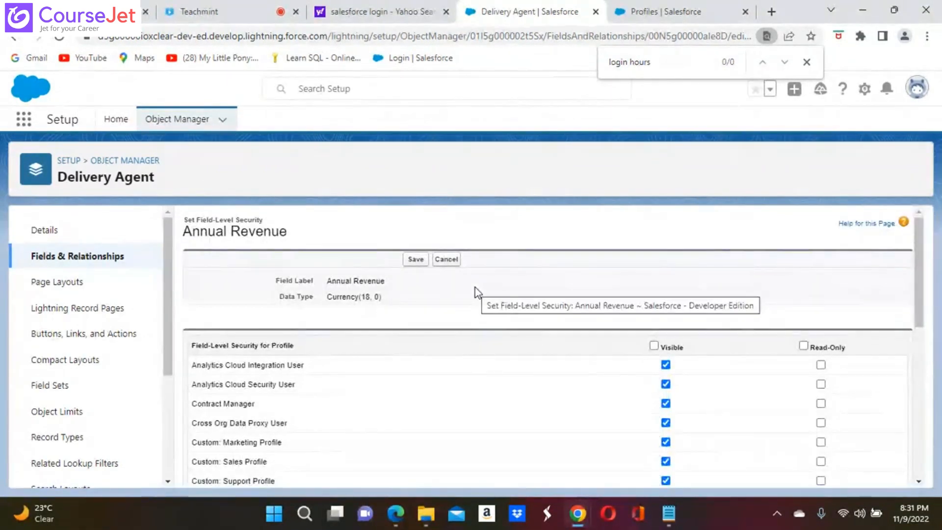
Review the Visible and Read-Only settings per profile, including Vendor Sales Team, and save the Annual Revenue field-level security.
scroll(475, 288, "down", 10)
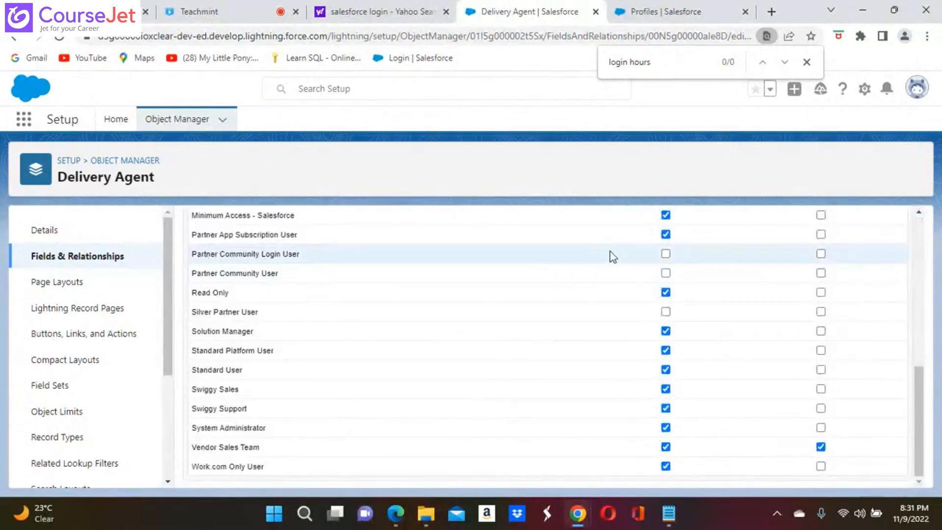
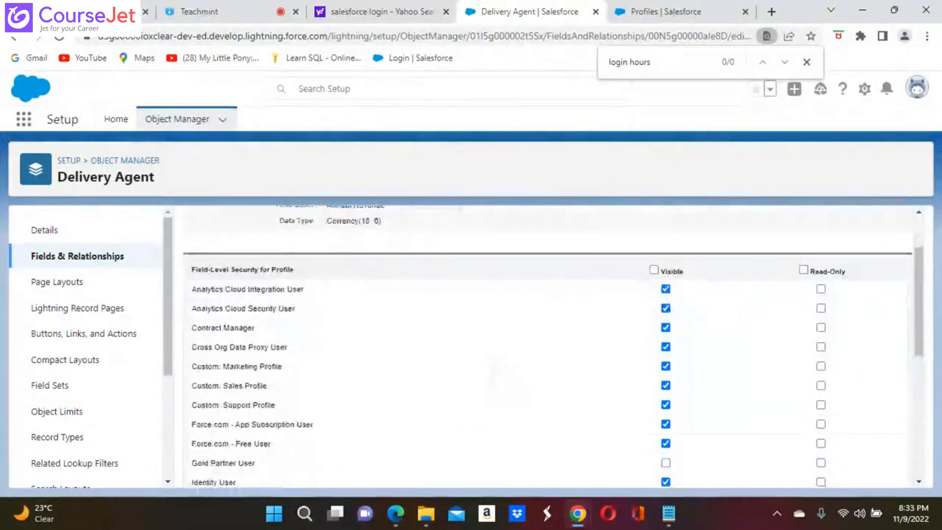
scroll(546, 343, "down", 1)
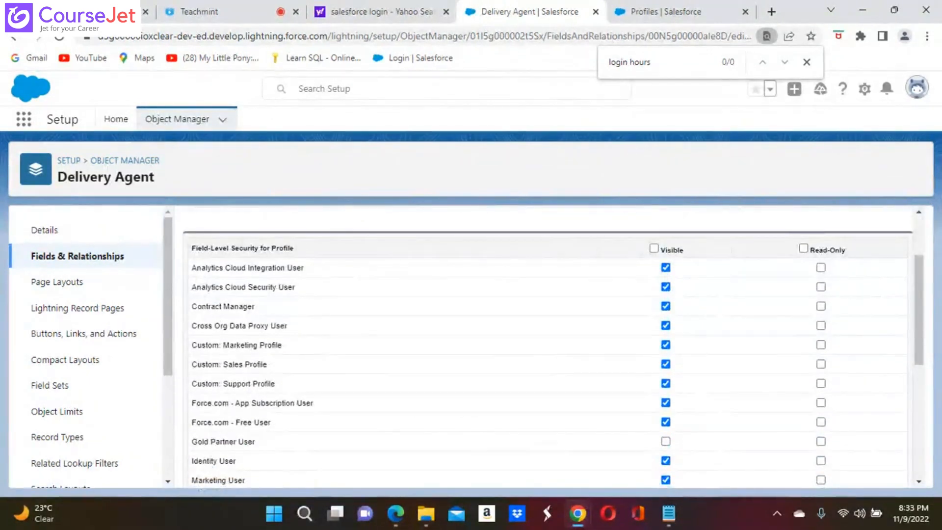
scroll(547, 344, "down", 6)
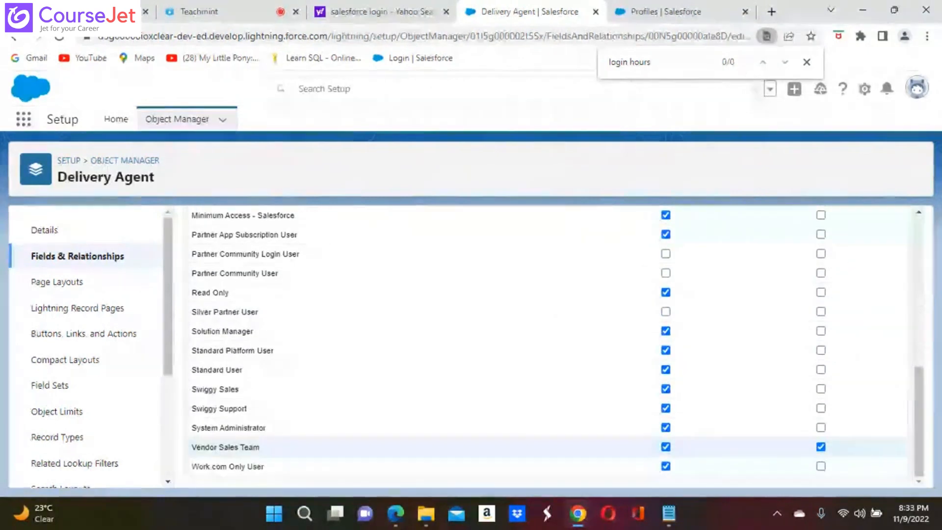
scroll(546, 344, "up", 8)
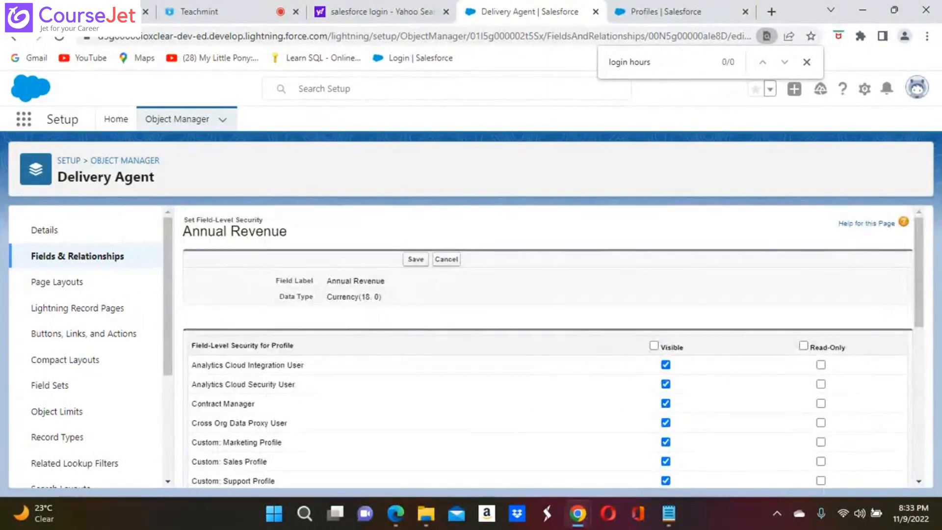
left_click(414, 262)
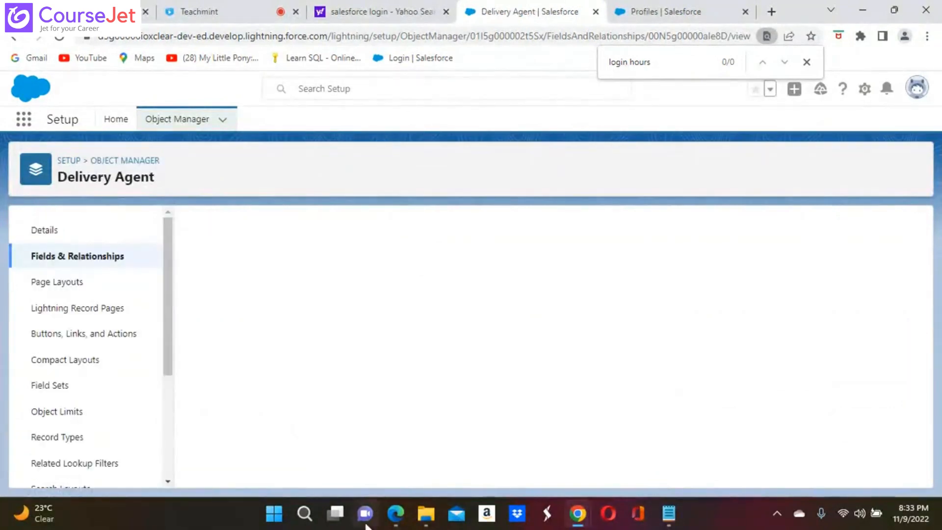
Switch to Edge and change the Second User's session to Salesforce Classic.
left_click(394, 515)
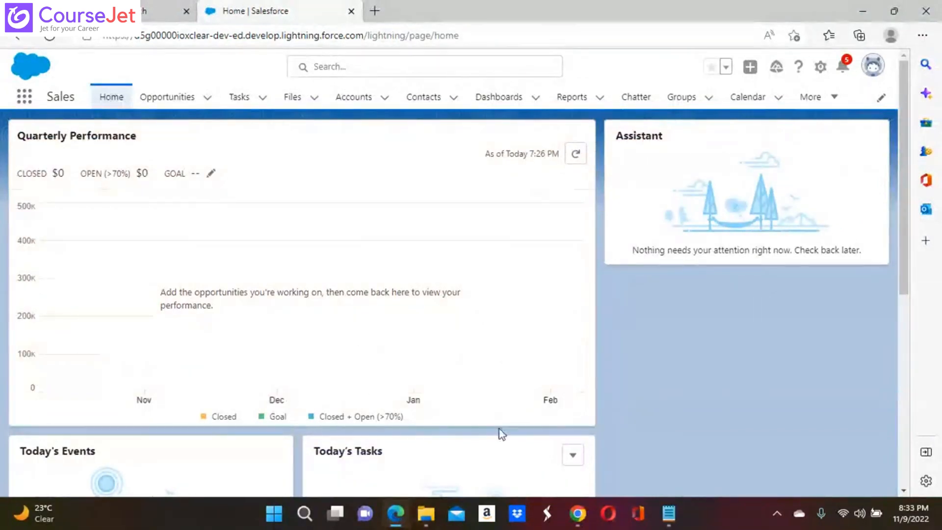
mouse_move(577, 513)
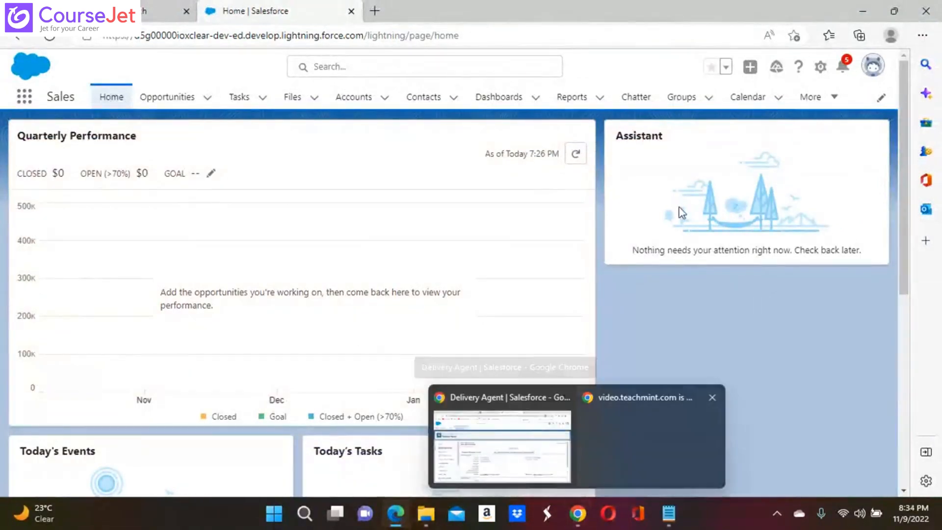
left_click(874, 68)
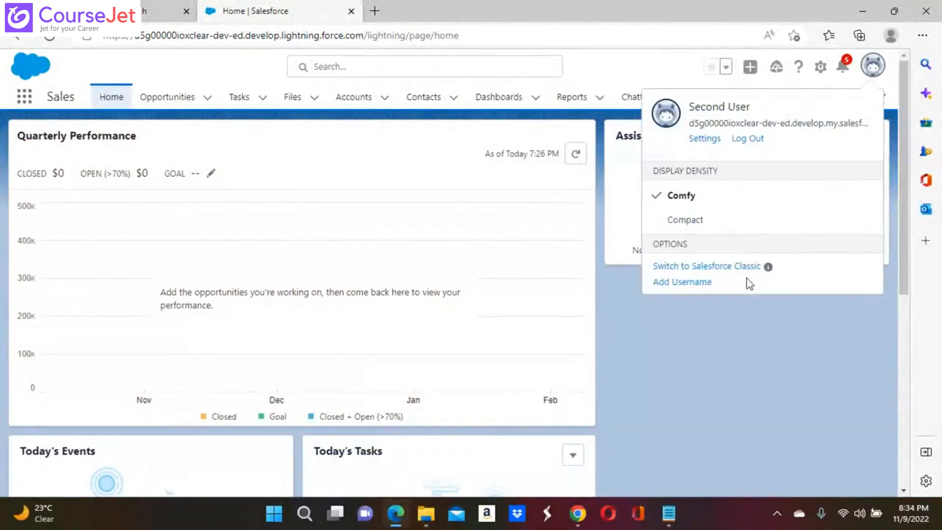
left_click(730, 271)
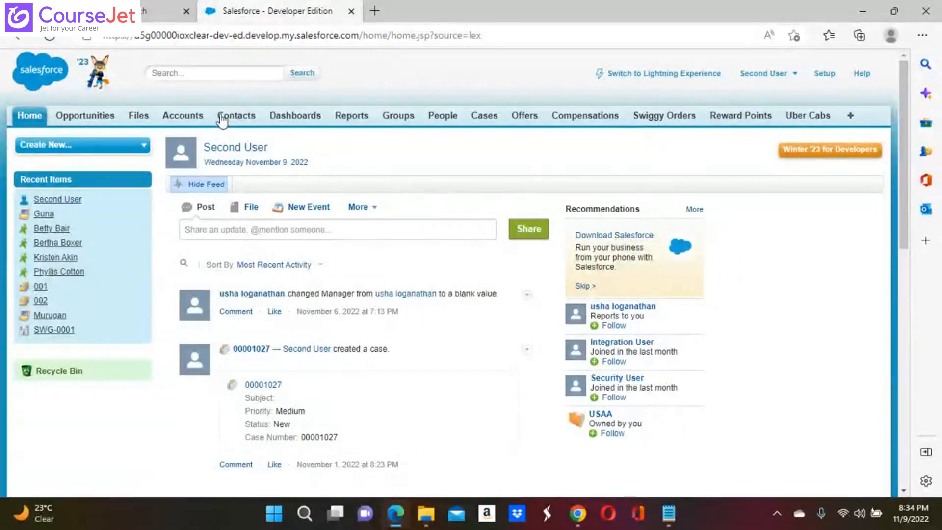
Open Leads from the full list of tabs and examine the Lead Detail of the Farmers Coop. of Florida lead.
left_click(853, 119)
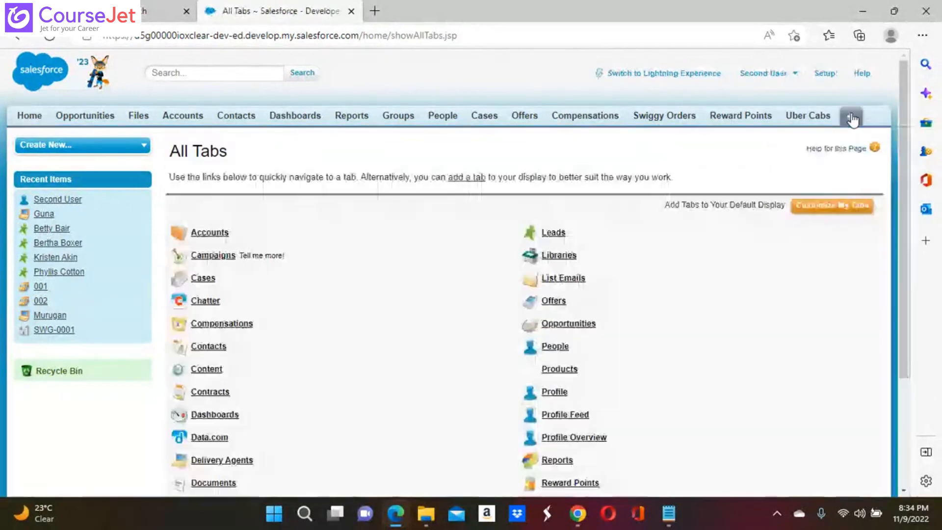
left_click(545, 234)
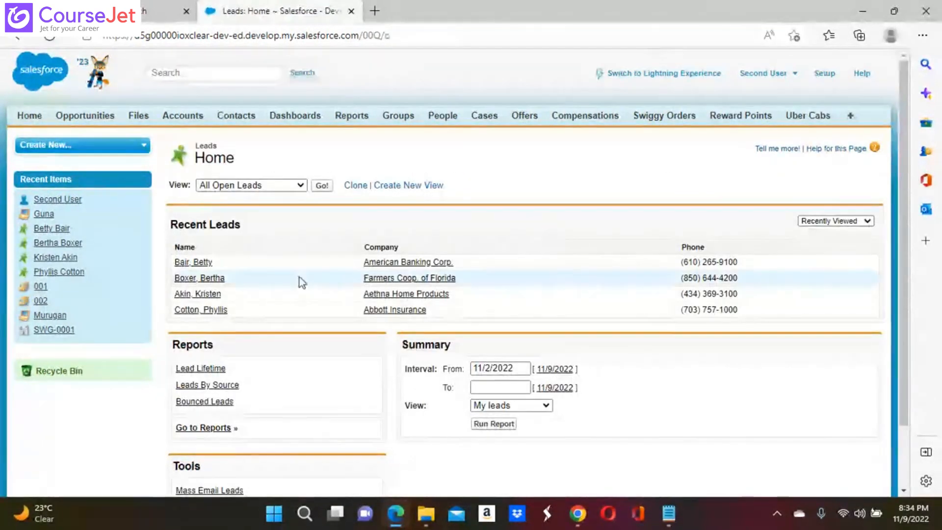
left_click(208, 278)
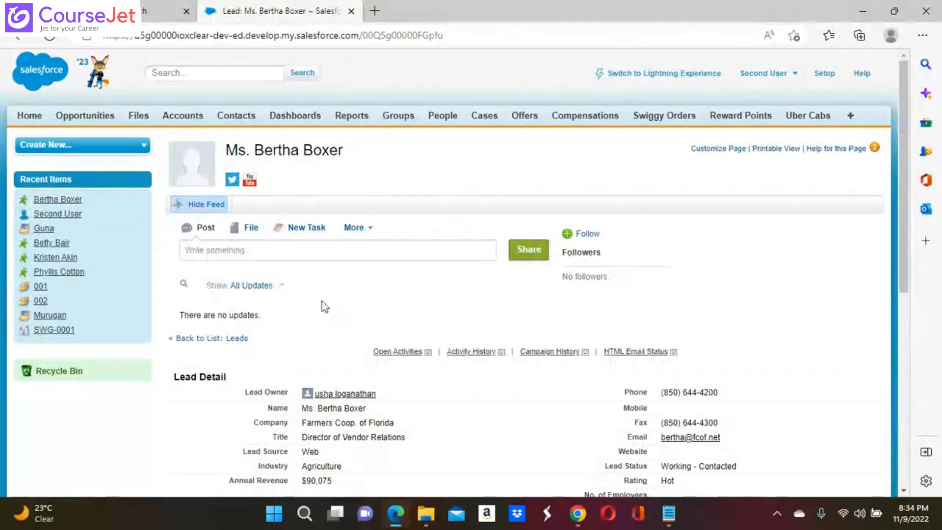
scroll(189, 452, "down", 2)
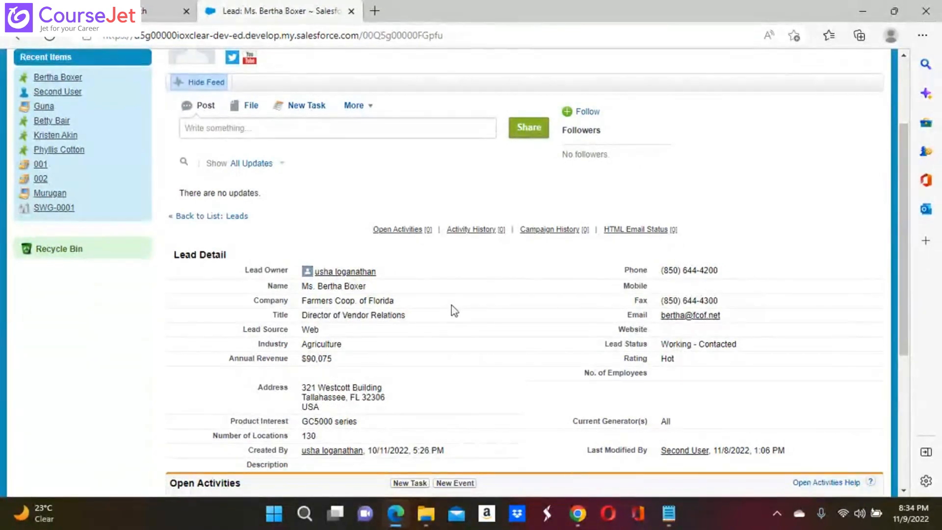
key("Home")
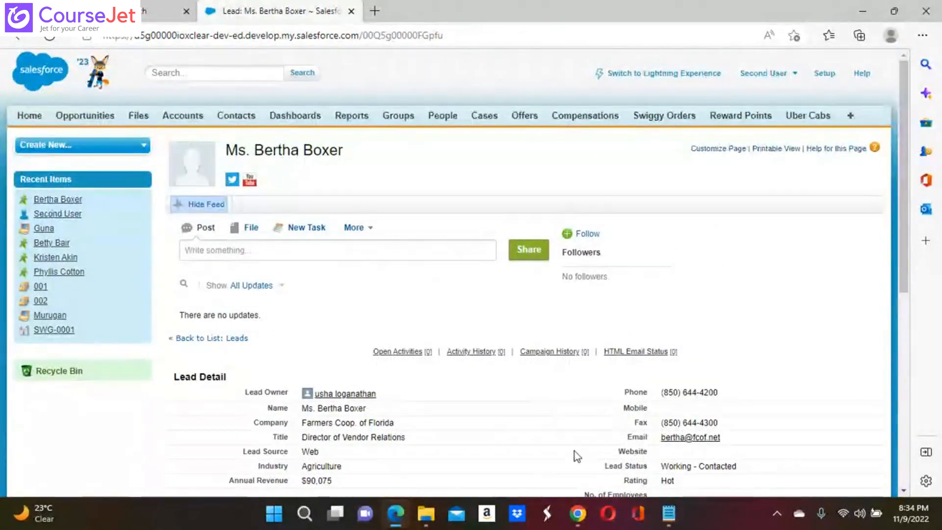
Switch to Chrome, find Profiles in Setup and open the Vendor Sales Team profile for editing.
mouse_move(572, 511)
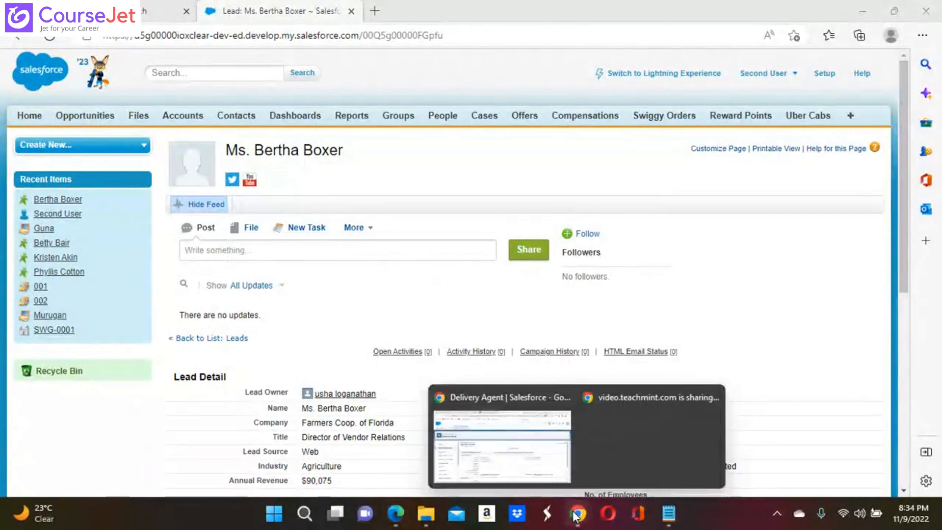
left_click(520, 422)
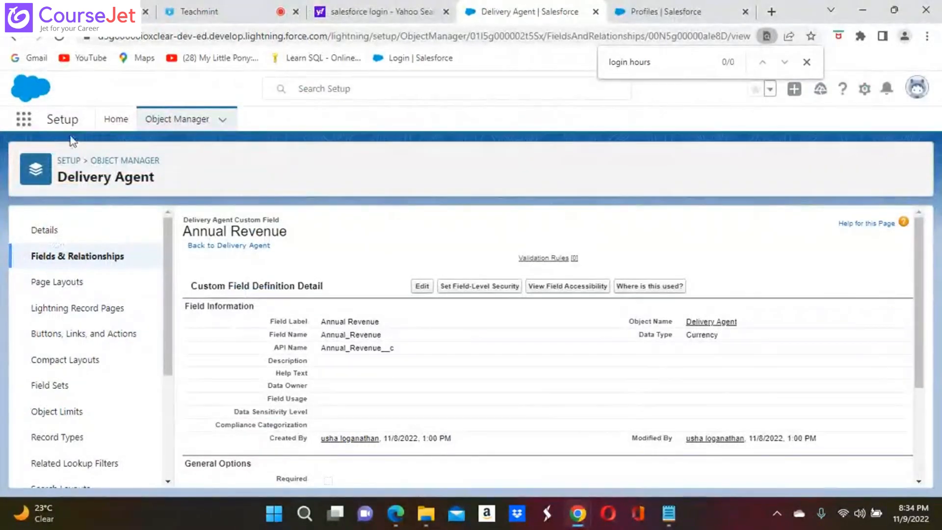
left_click(863, 94)
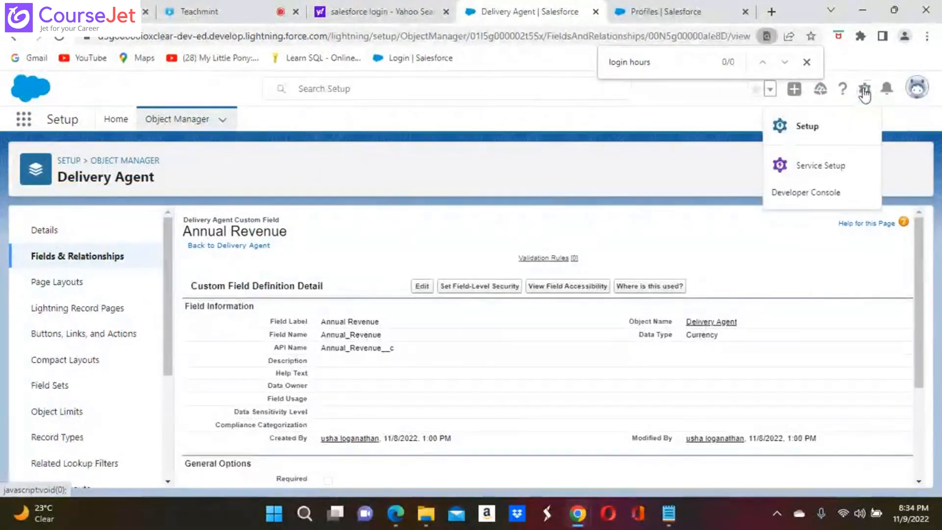
left_click(821, 128)
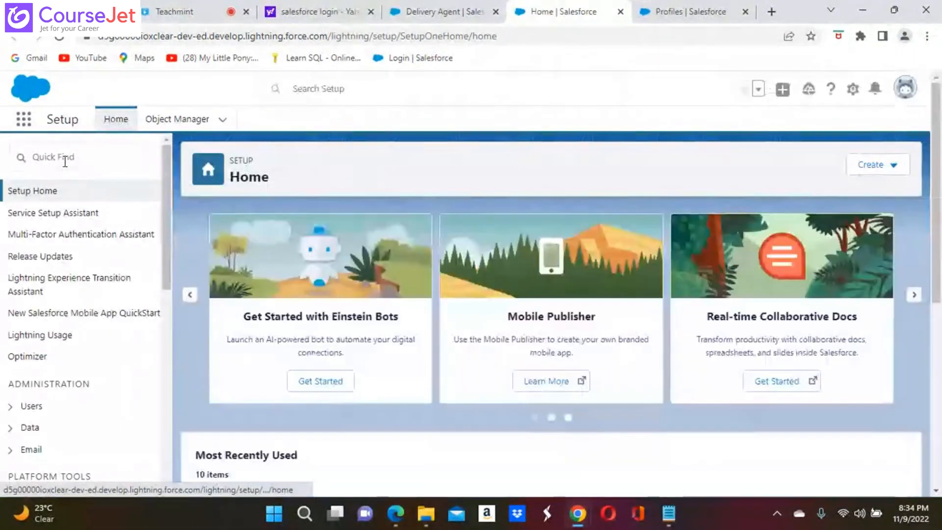
left_click(62, 158)
type("p")
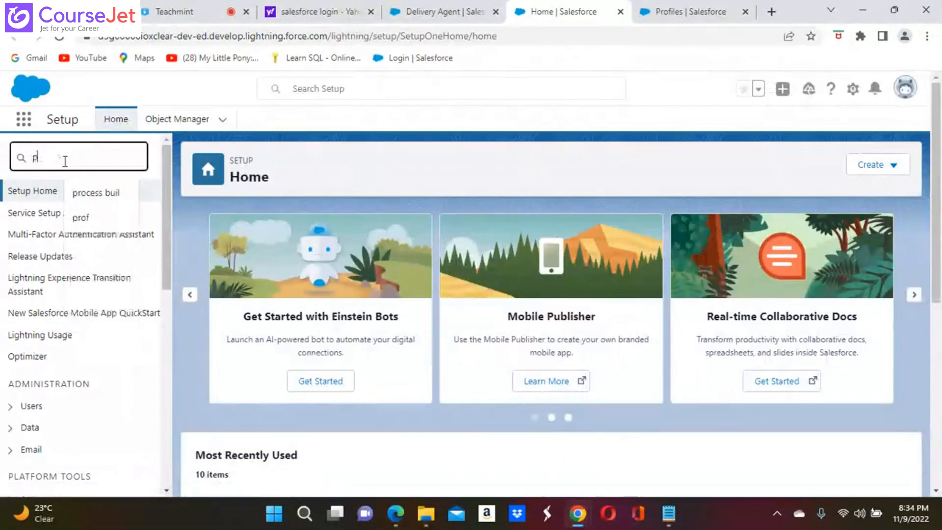
type("rof")
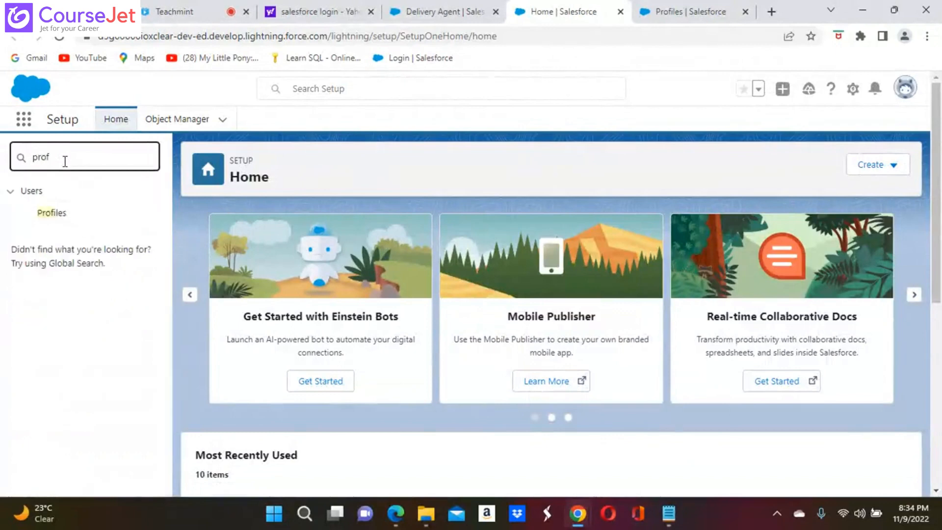
left_click(53, 212)
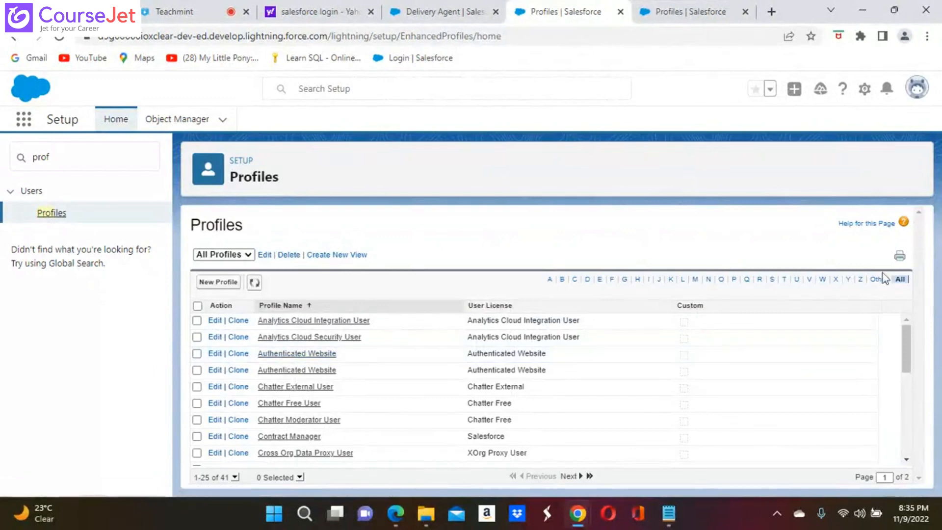
left_click(809, 281)
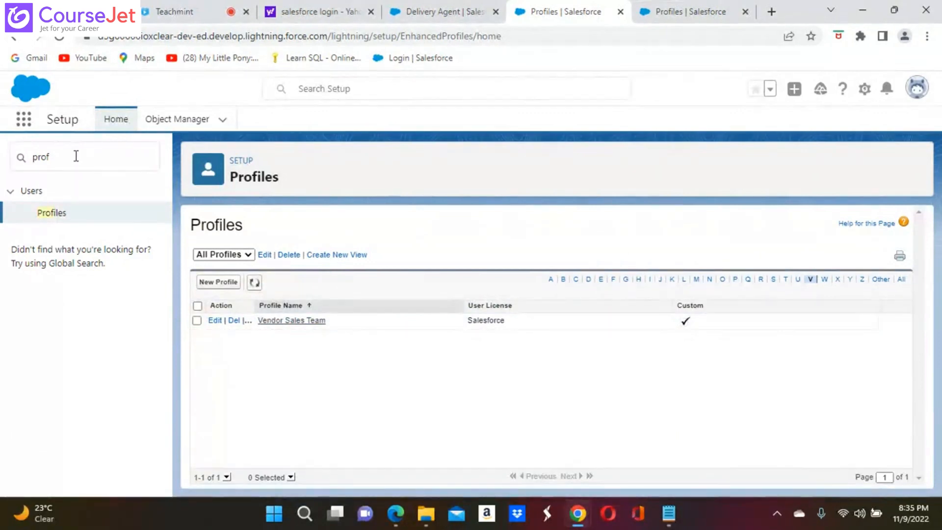
left_click(215, 321)
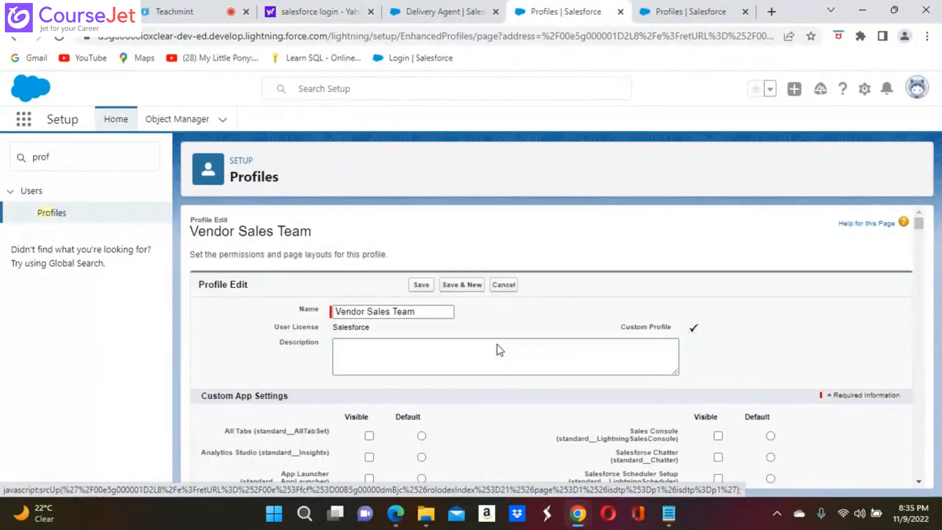
Review the standard and custom object permissions of the Vendor Sales Team profile, including Leads and Delivery Agents, and save the profile.
scroll(505, 416, "down", 20)
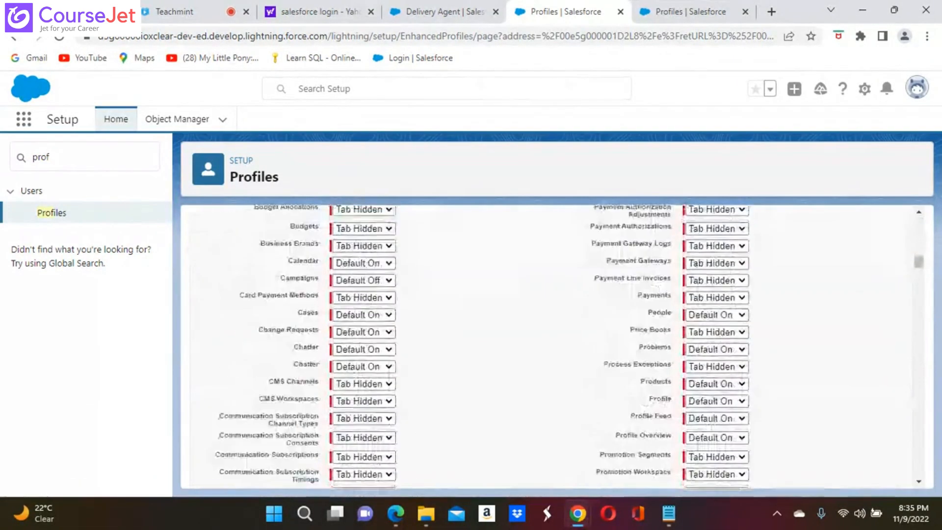
scroll(540, 344, "up", 1)
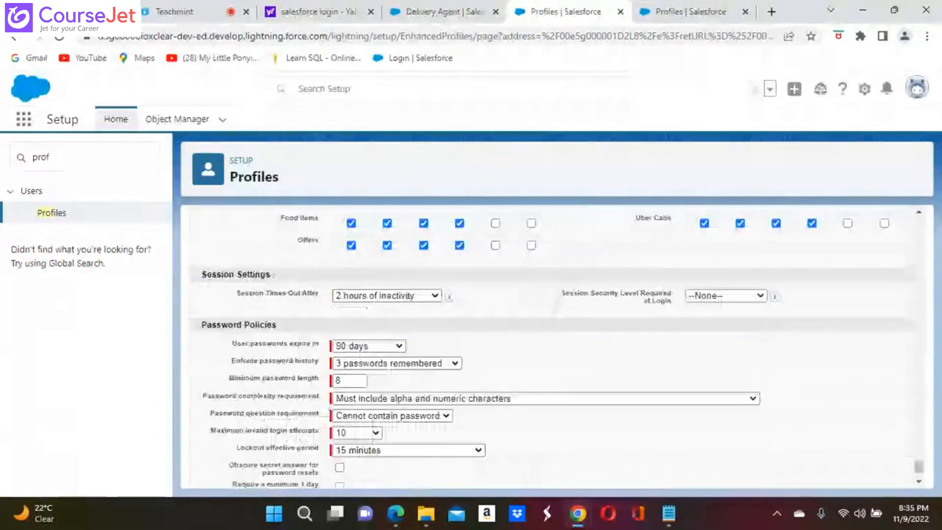
scroll(414, 360, "up", 2)
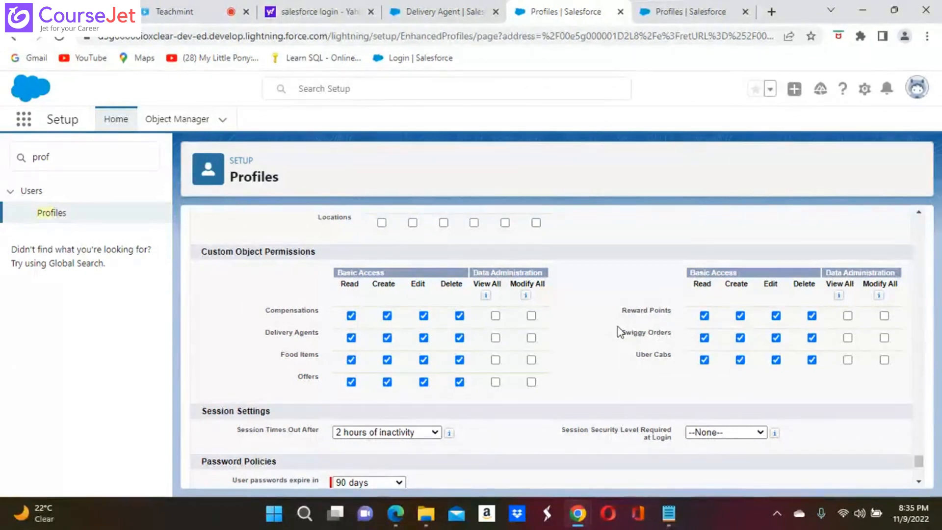
scroll(619, 332, "up", 5)
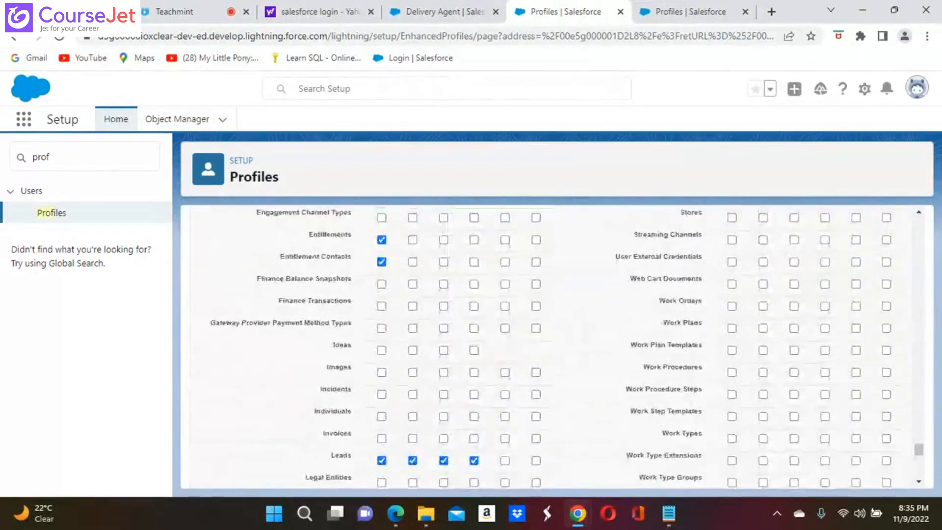
scroll(557, 344, "up", 1)
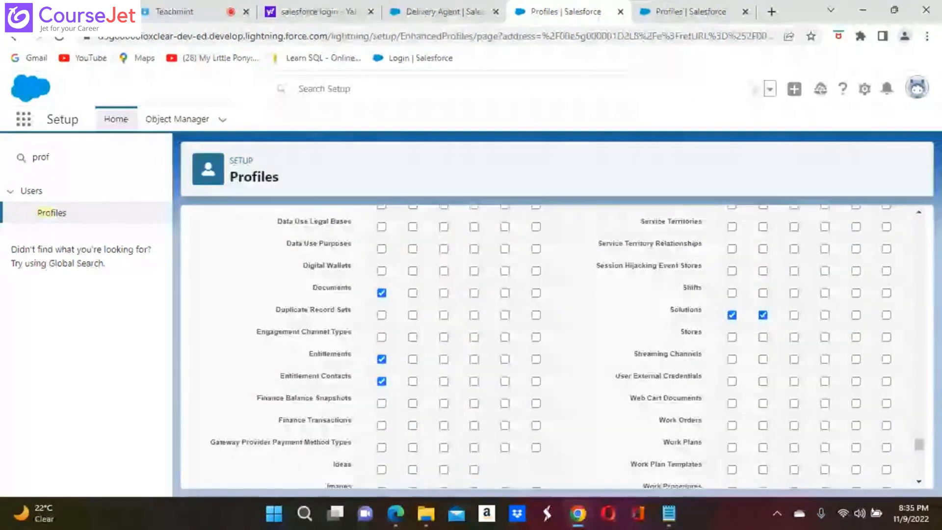
scroll(557, 344, "down", 4)
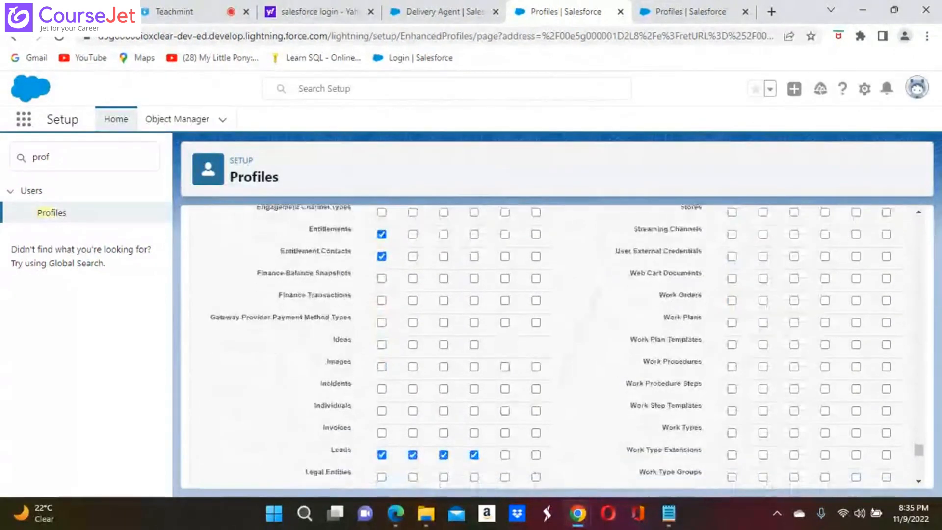
scroll(556, 343, "up", 12)
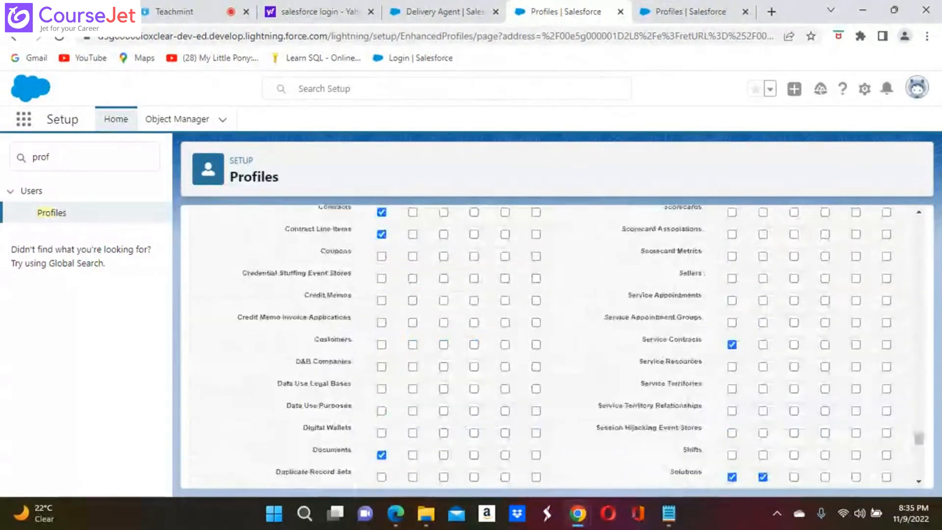
scroll(556, 343, "up", 3)
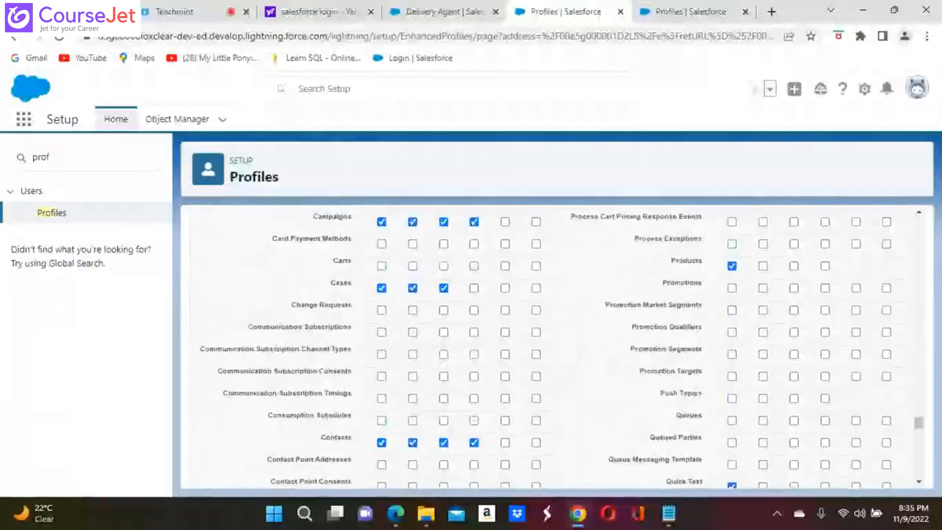
scroll(556, 344, "up", 5)
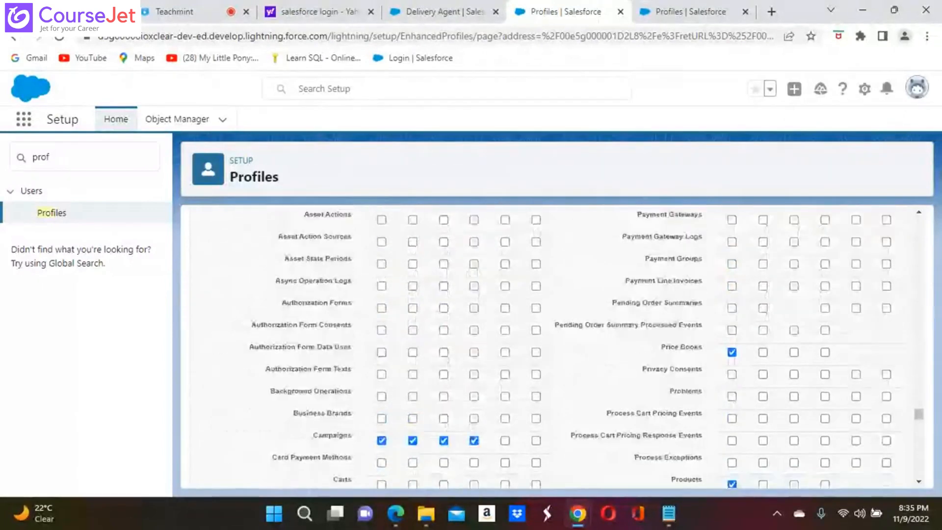
scroll(557, 343, "down", 7)
scroll(556, 343, "down", 10)
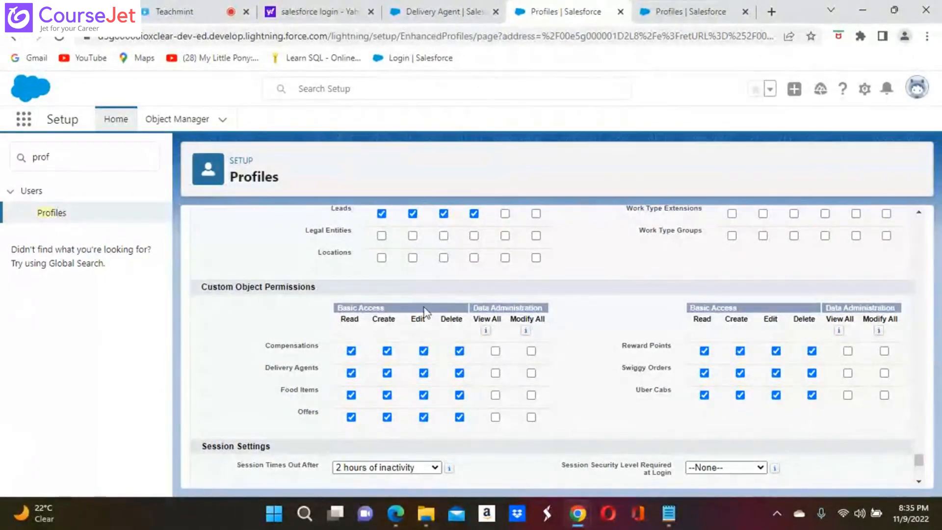
scroll(556, 343, "up", 2)
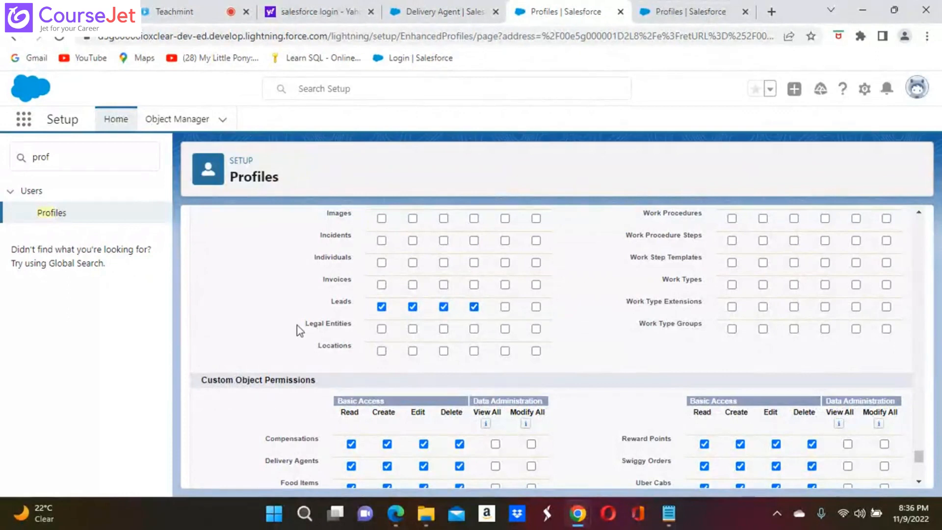
scroll(296, 325, "down", 10)
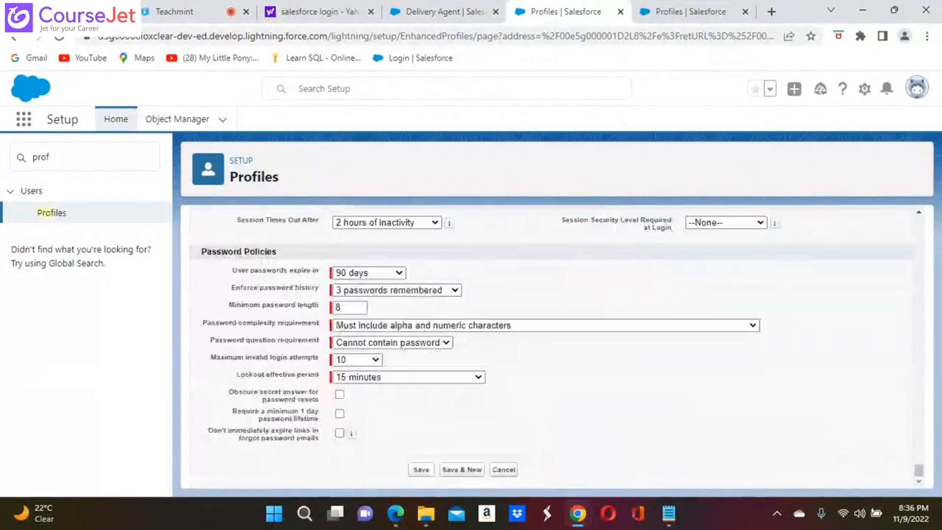
left_click(420, 470)
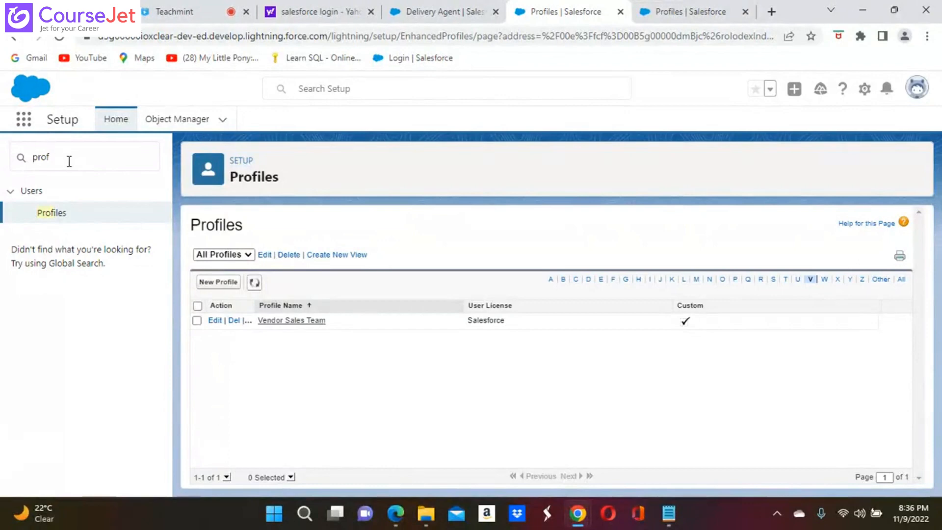
Search Setup for "user", go to the Users list and open the Second User's detail page.
left_click(67, 161)
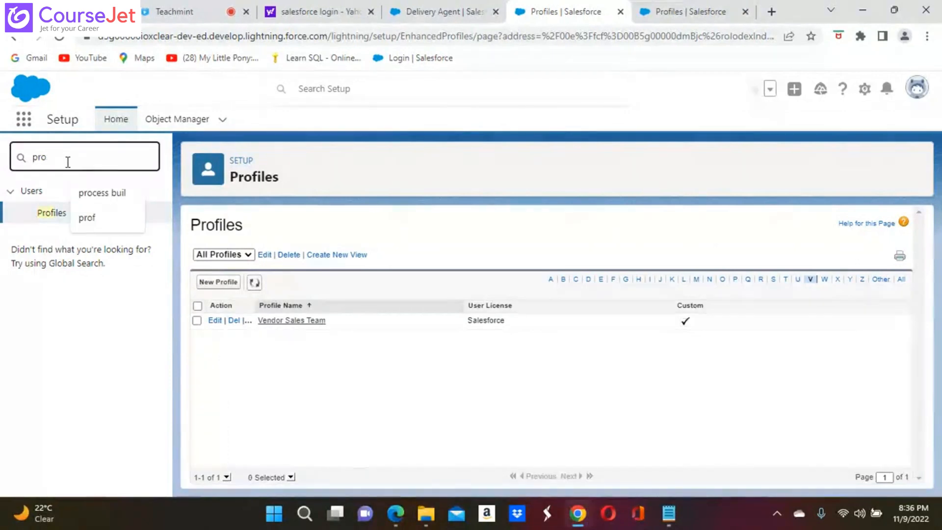
key("BackSpace")
key("BackSpace")
key("BackSpace")
key("BackSpace")
type("u")
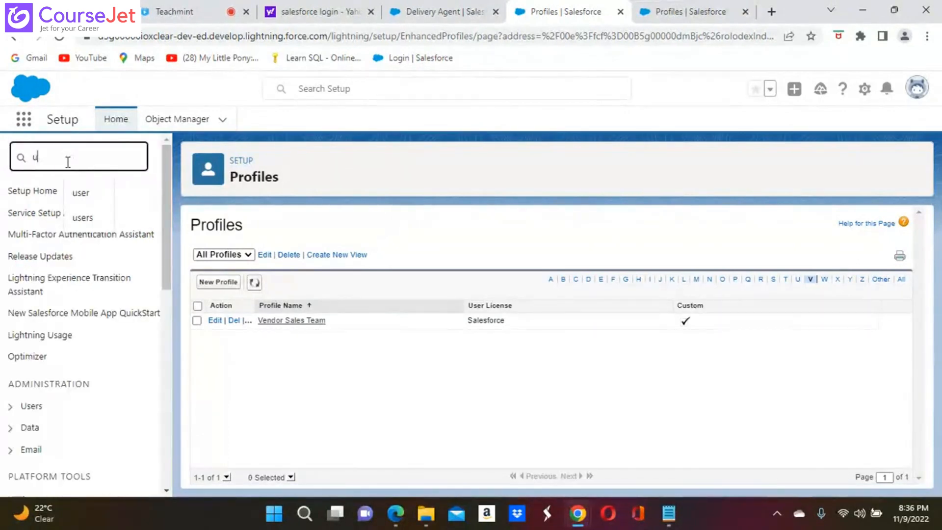
type("ser")
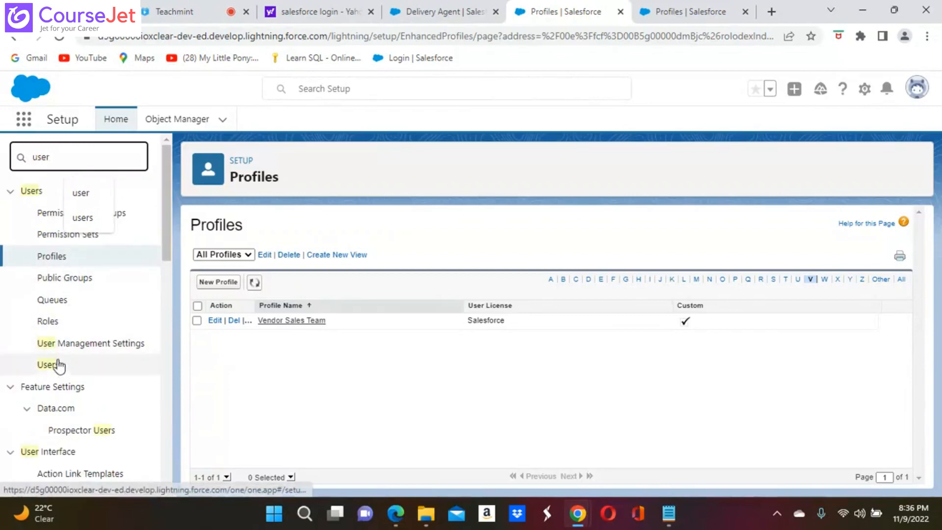
left_click(55, 365)
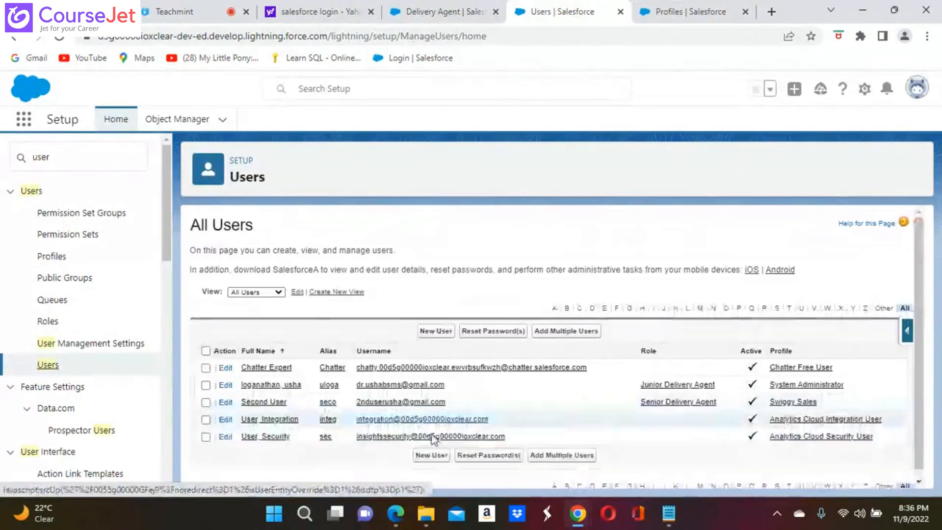
left_click(264, 403)
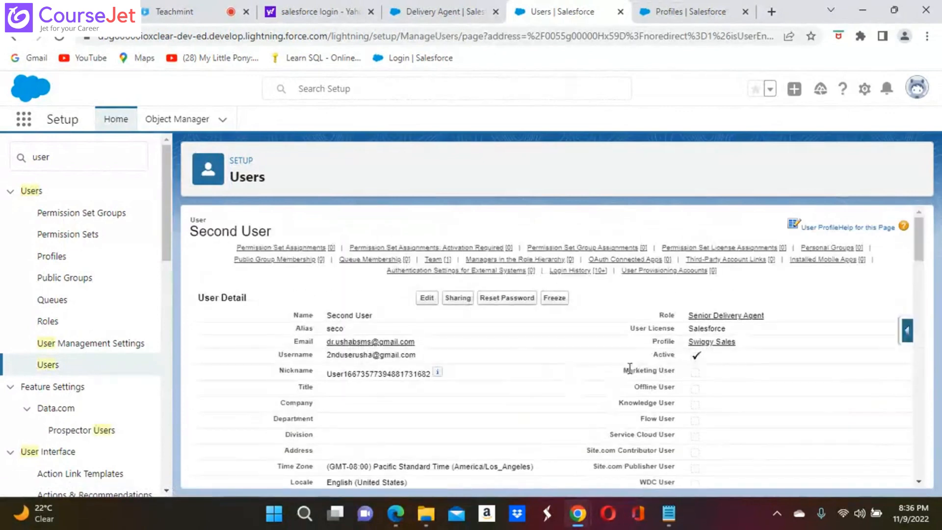
left_click(427, 297)
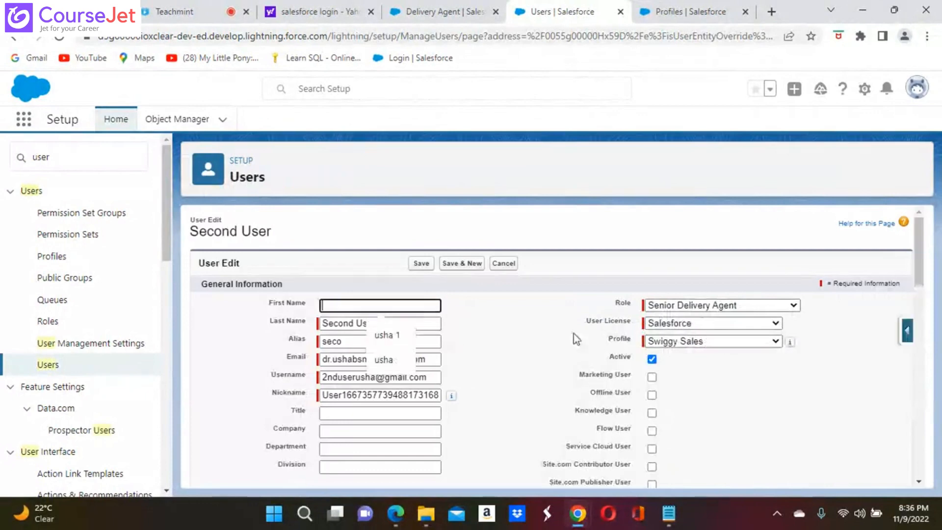
left_click(770, 342)
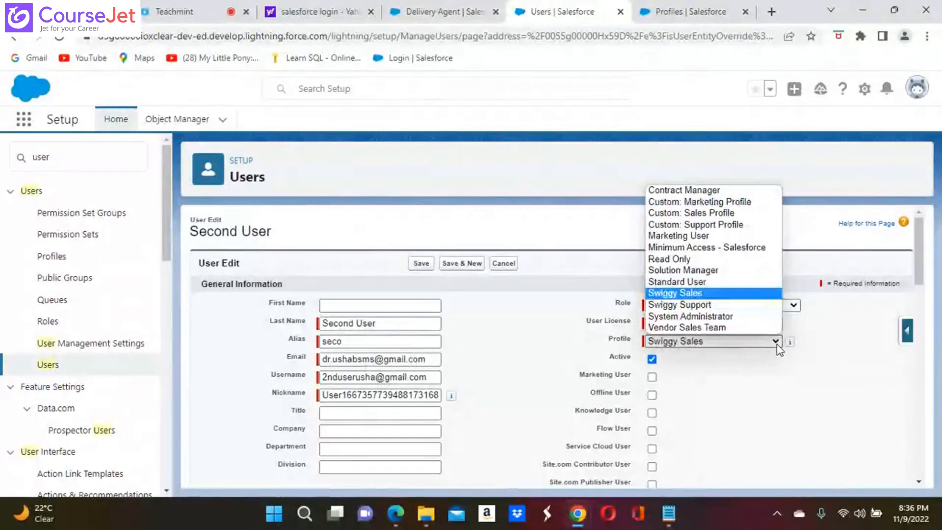
left_click(707, 327)
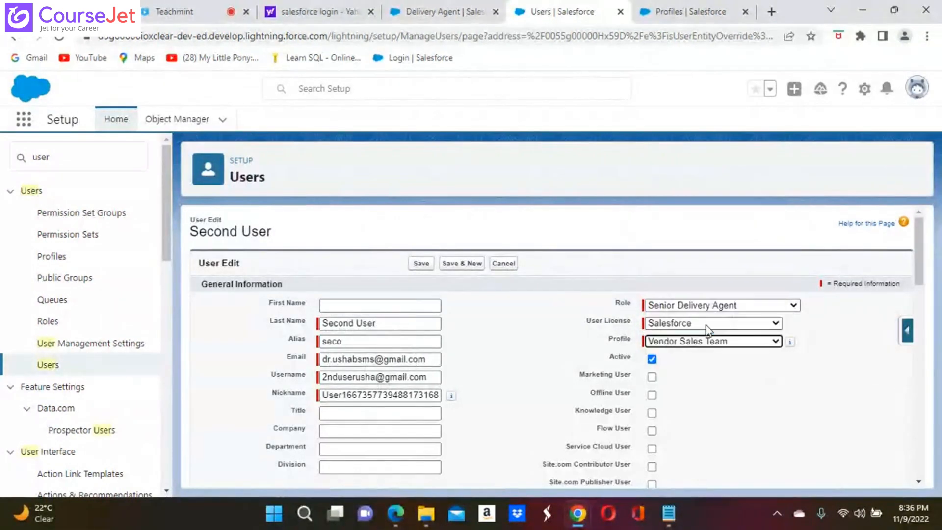
left_click(421, 263)
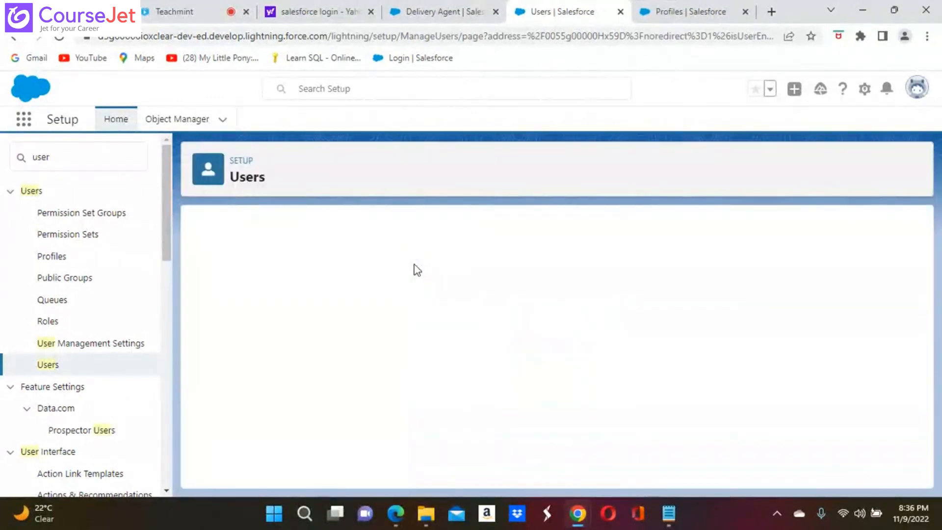
Switch to Edge, reload the Farmers Coop. of Florida lead and examine its Lead Detail and available actions.
mouse_move(395, 513)
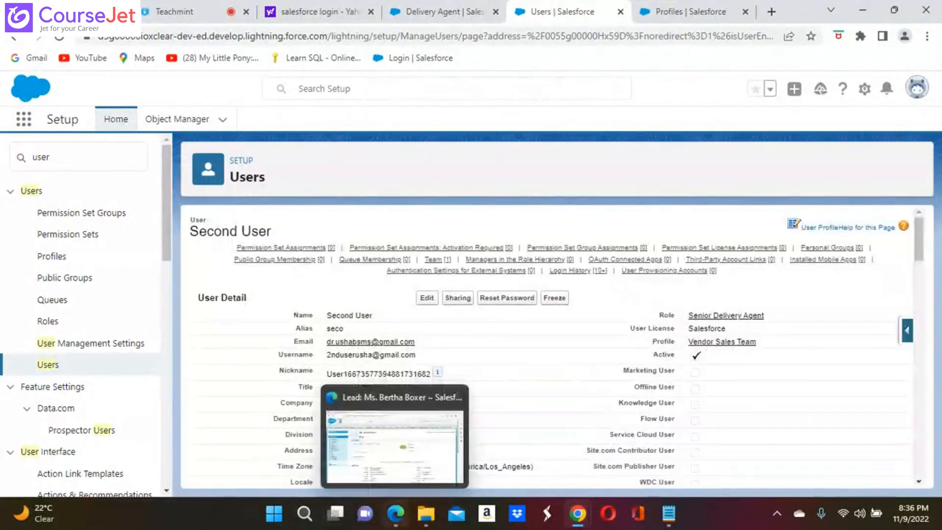
left_click(395, 515)
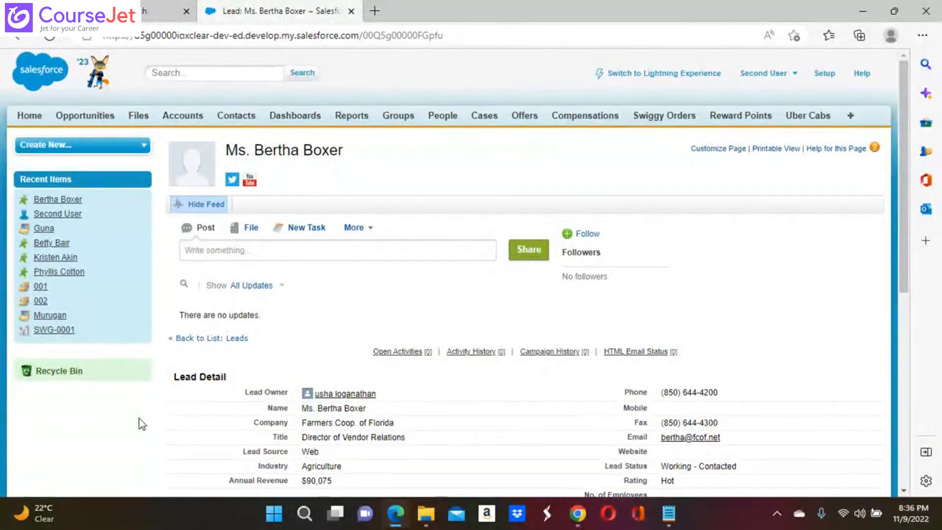
left_click(49, 37)
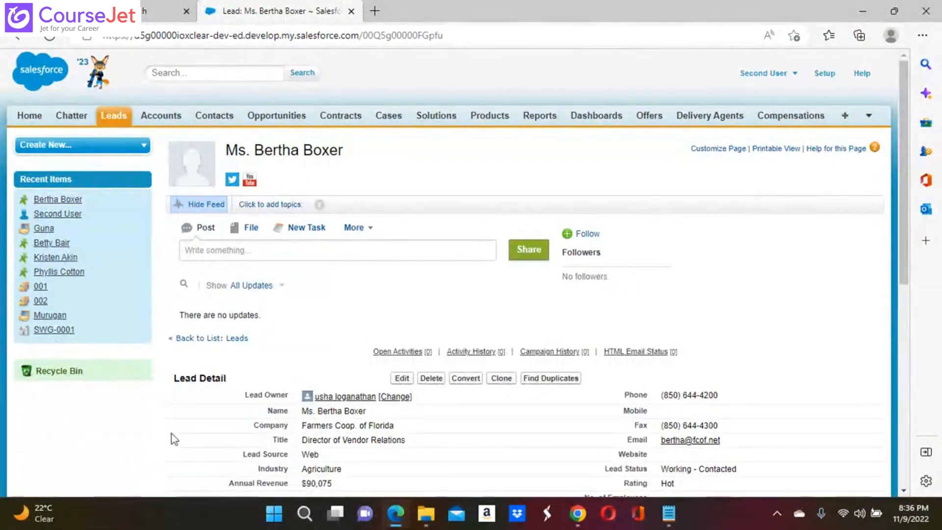
scroll(169, 421, "down", 3)
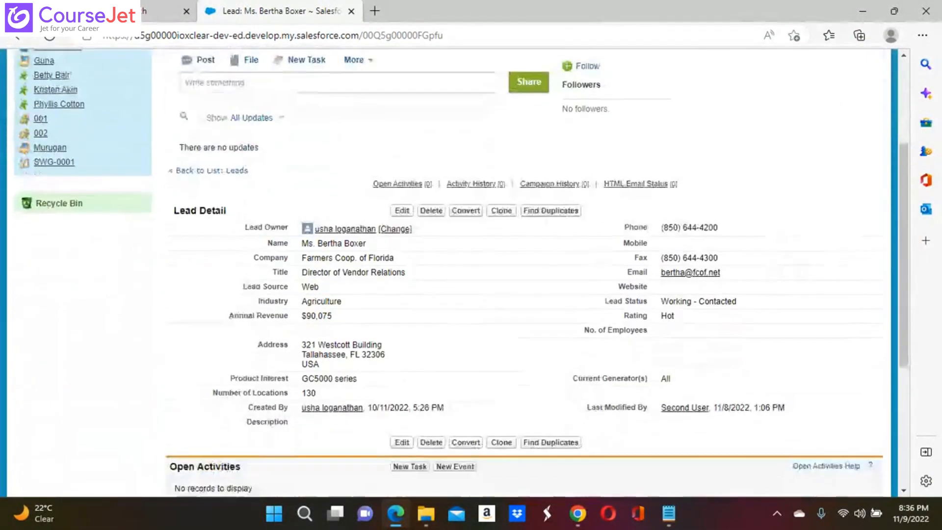
Edit the Farmers Coop. of Florida lead, set its Annual Revenue to 10000 and save the record.
left_click(402, 206)
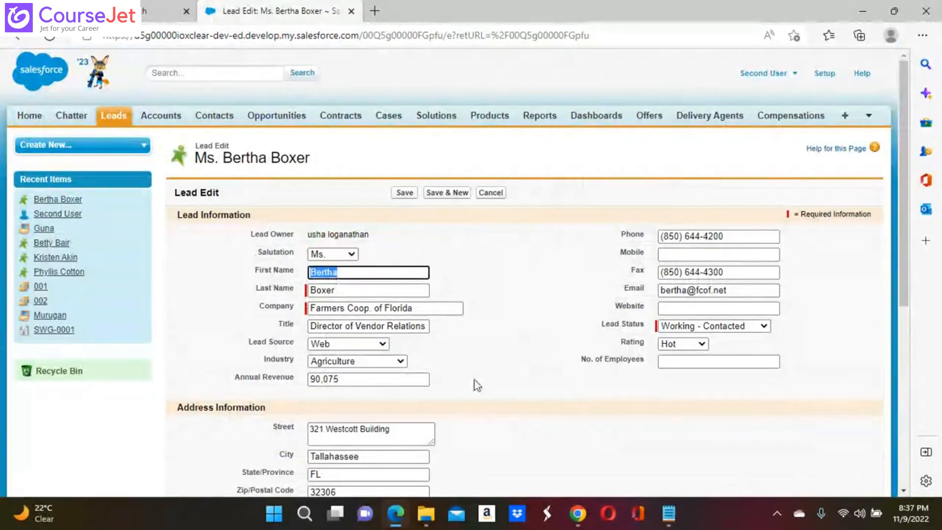
left_click(387, 380)
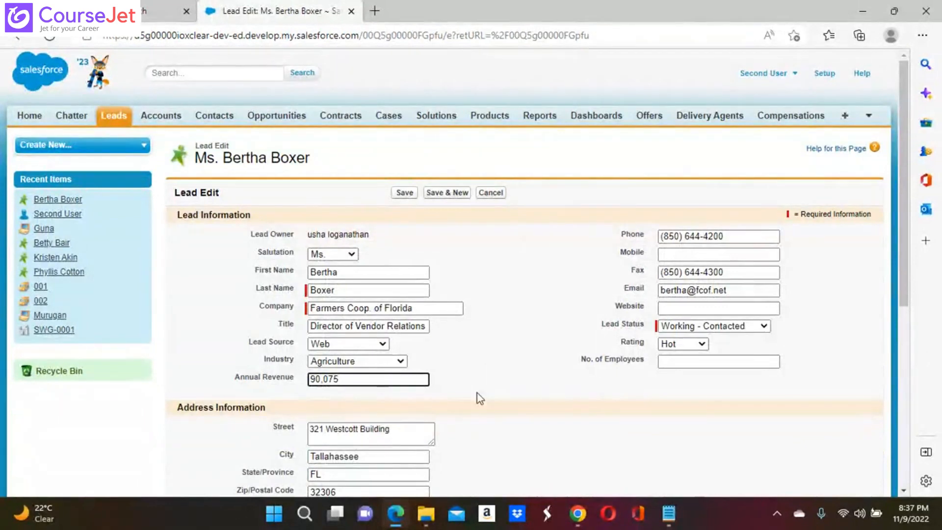
key("BackSpace")
key("BackSpace")
key("BackSpace")
key("BackSpace")
key("BackSpace")
type("10000")
key("Return")
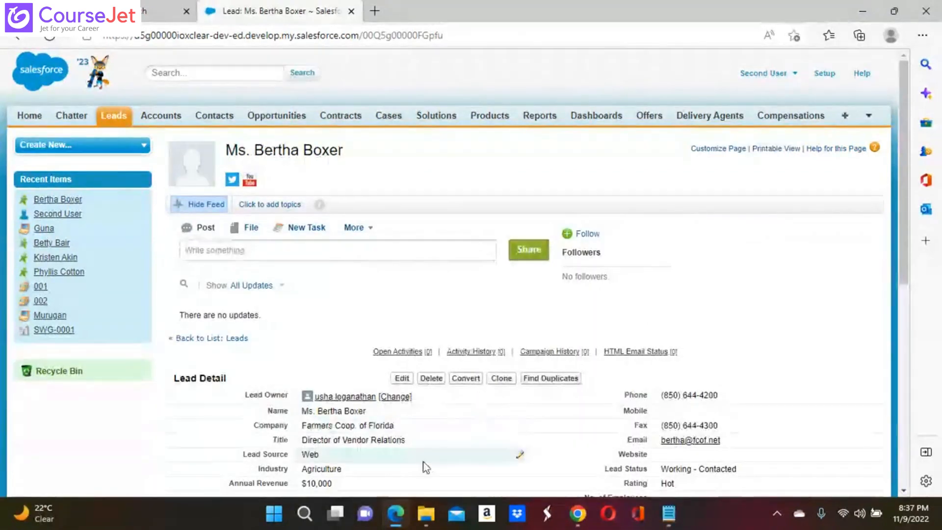
Reopen the Farmers Coop. of Florida lead for editing, check whether Annual Revenue is editable, and save without changes.
scroll(423, 461, "down", 3)
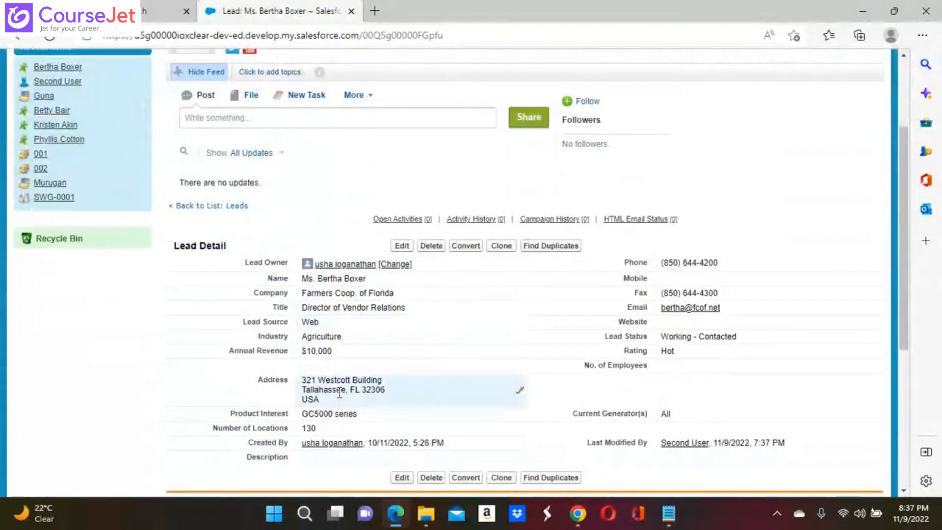
left_click(403, 247)
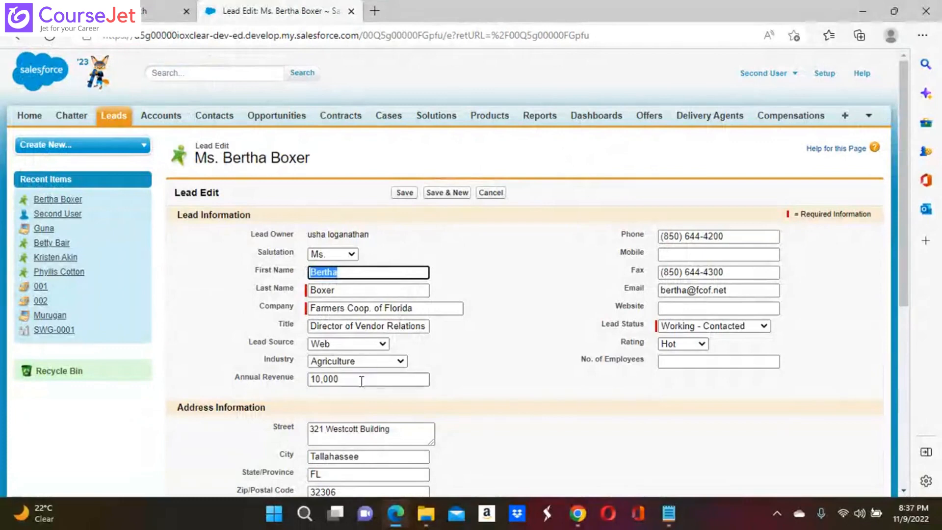
left_click(374, 377)
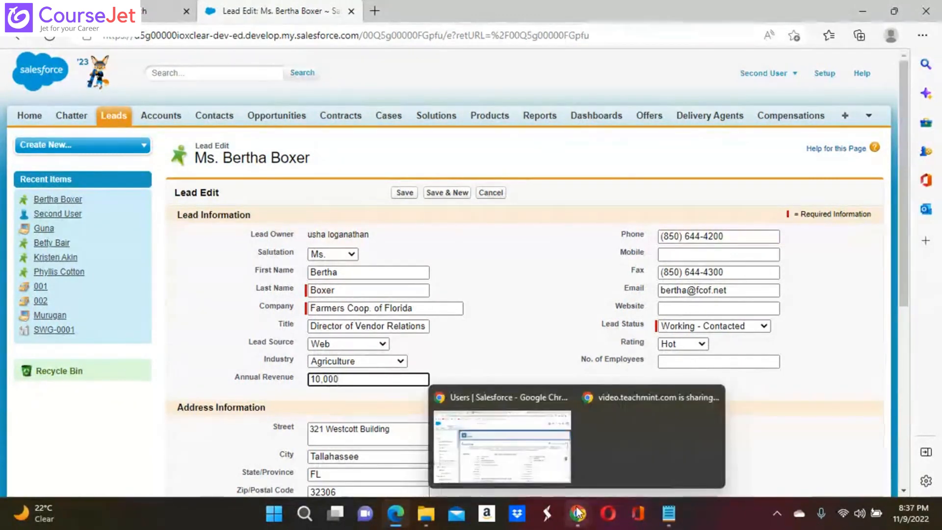
left_click(404, 193)
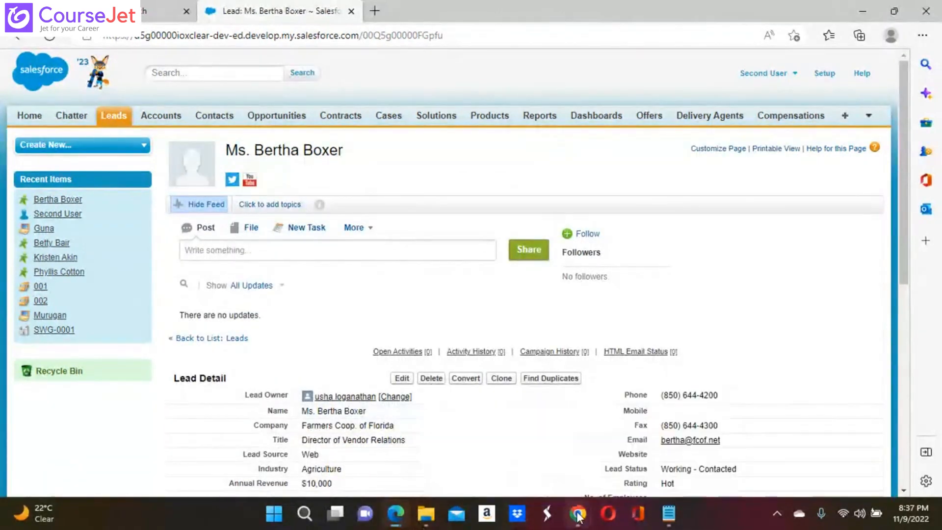
Switch to Chrome and open the Object Manager in Setup, ready to search its object list.
mouse_move(577, 513)
left_click(527, 425)
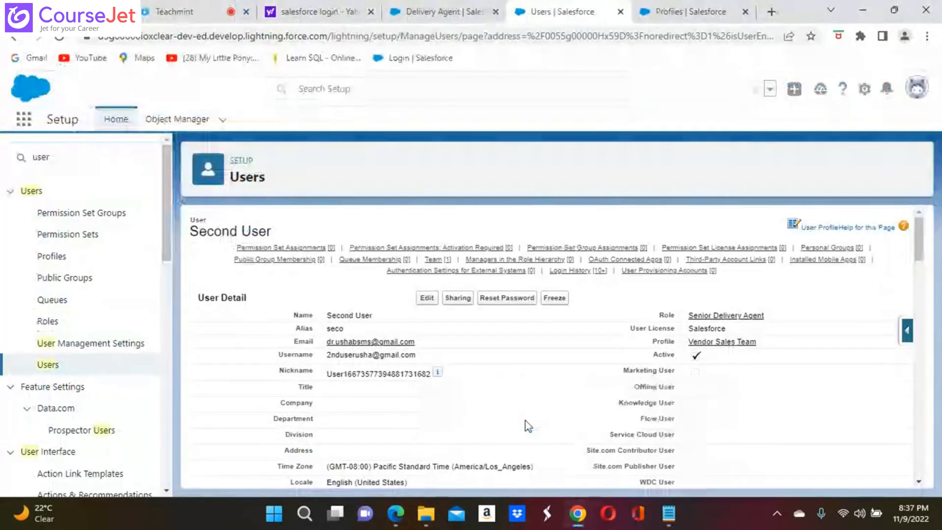
left_click(184, 121)
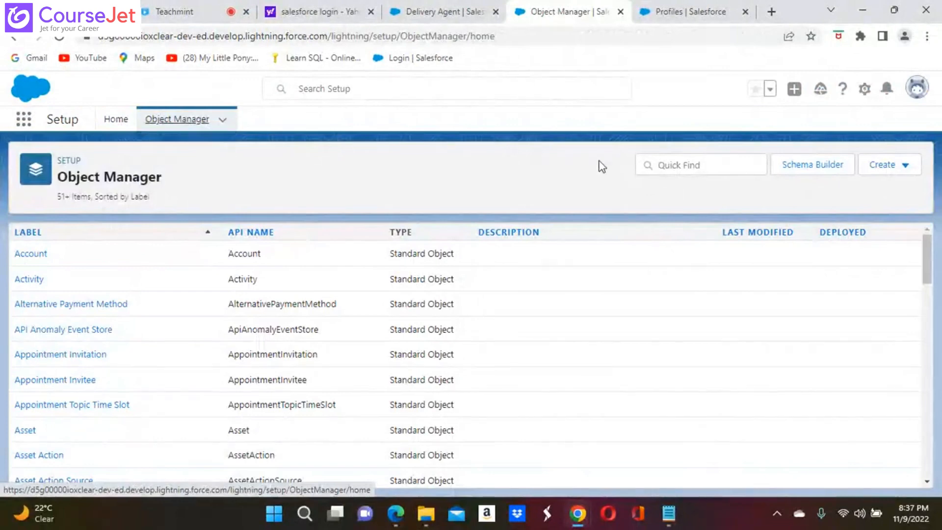
left_click(681, 165)
type("de")
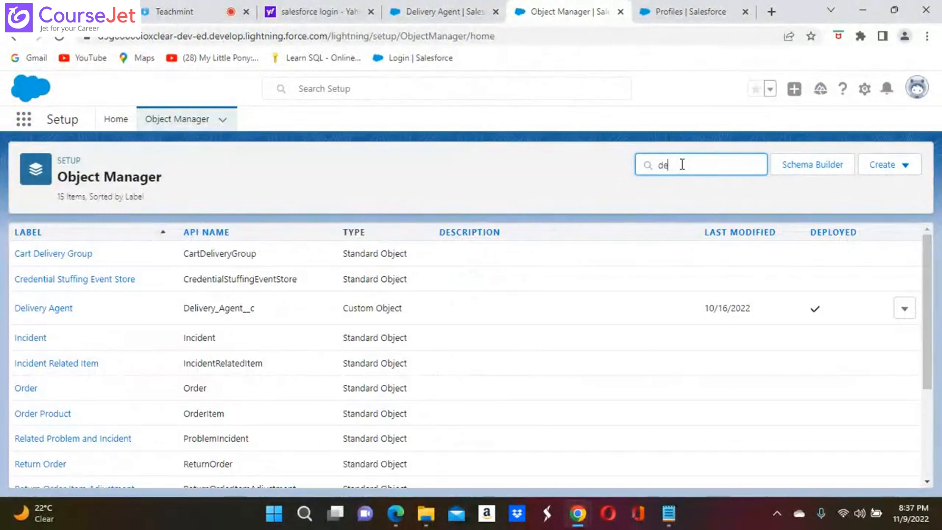
type("l")
key("BackSpace")
key("BackSpace")
key("BackSpace")
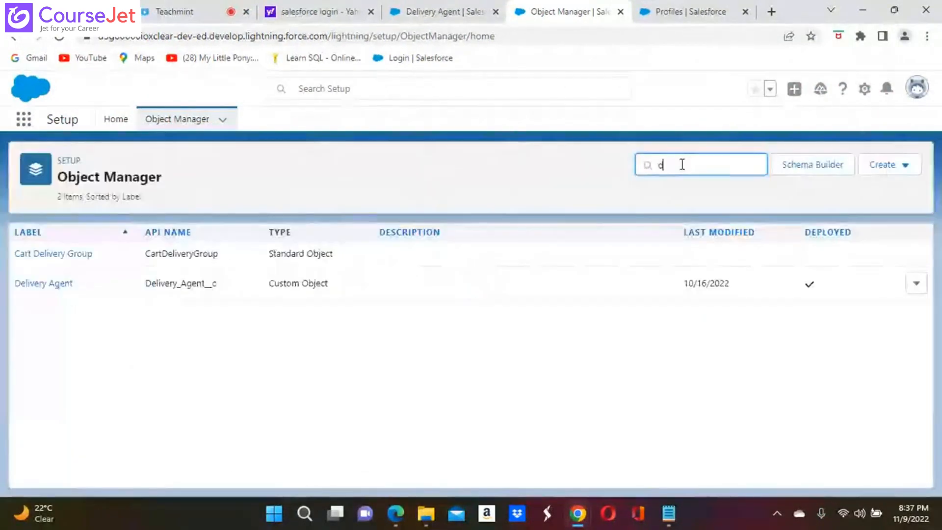
type("le")
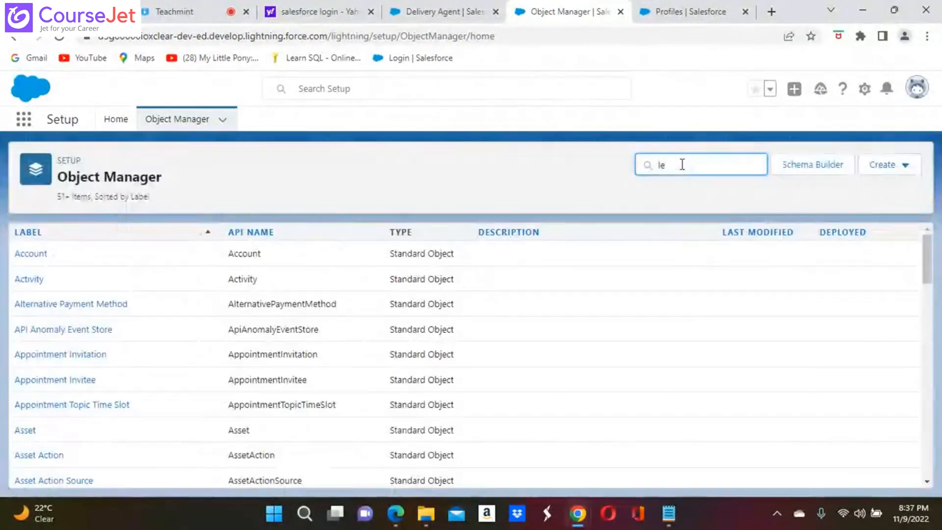
key("BackSpace")
key("BackSpace")
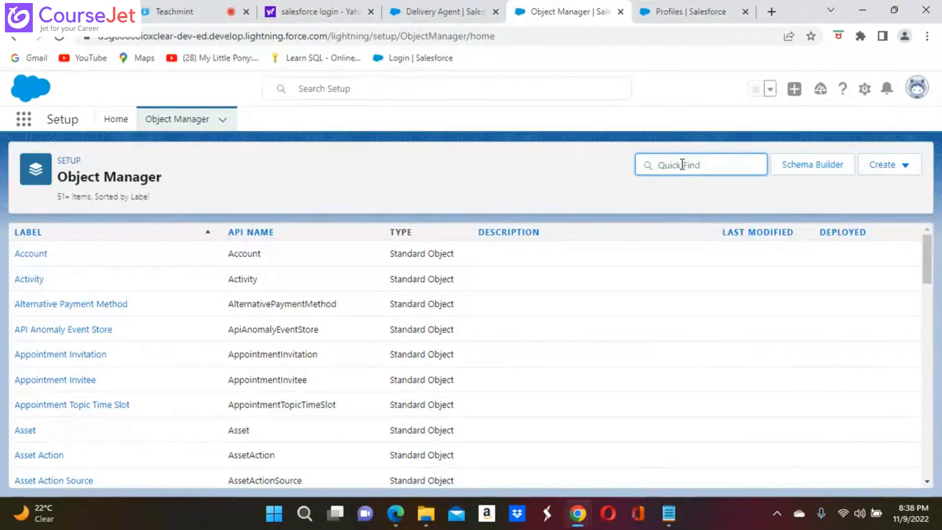
type("u")
key("BackSpace")
key("BackSpace")
key("BackSpace")
key("BackSpace")
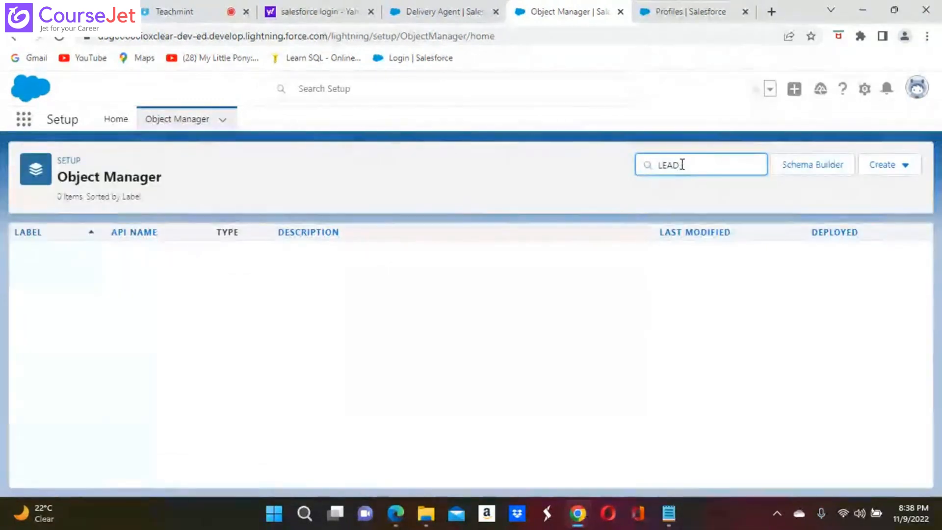
key("BackSpace")
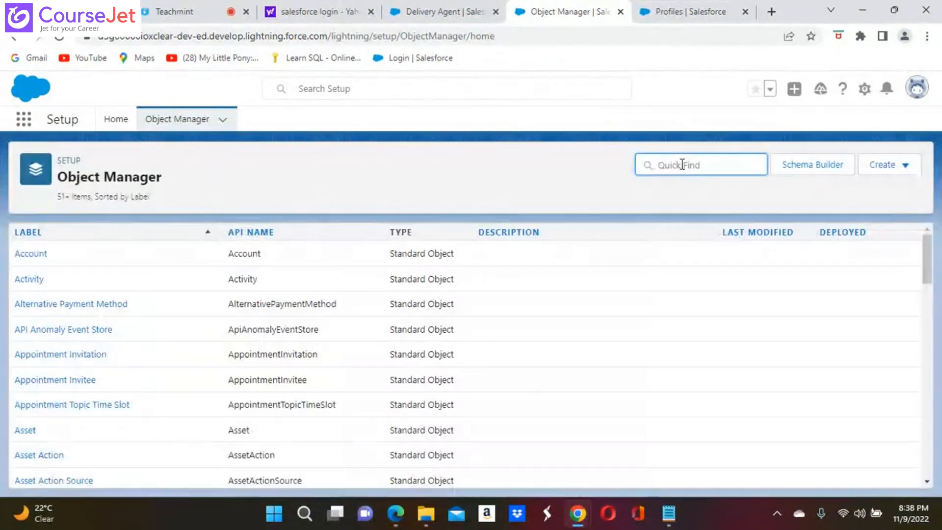
Find the Lead object by searching for "lead" and open its Annual Revenue field definition.
type("leads")
key("BackSpace")
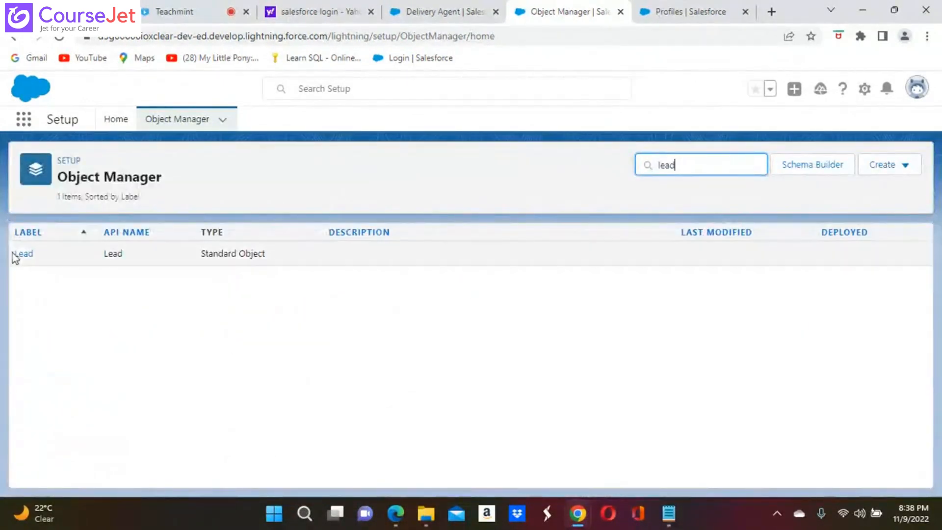
left_click(25, 254)
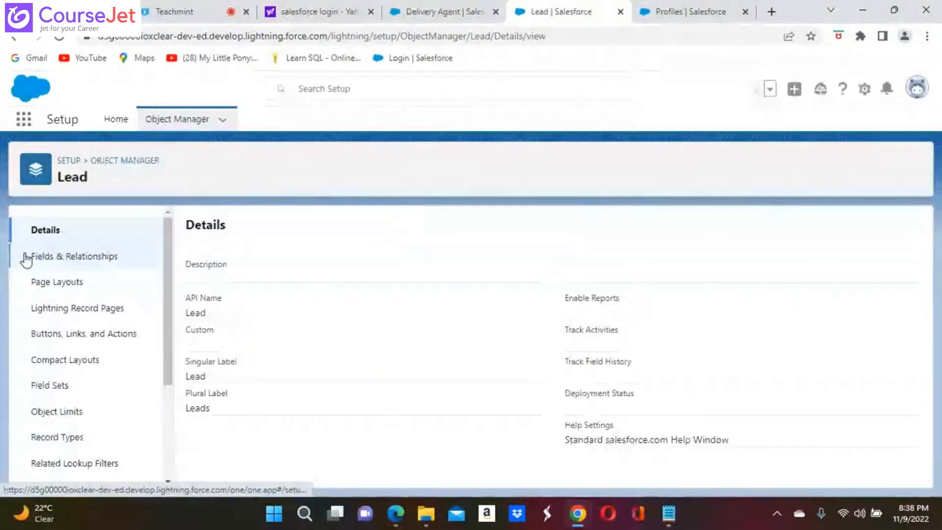
left_click(96, 261)
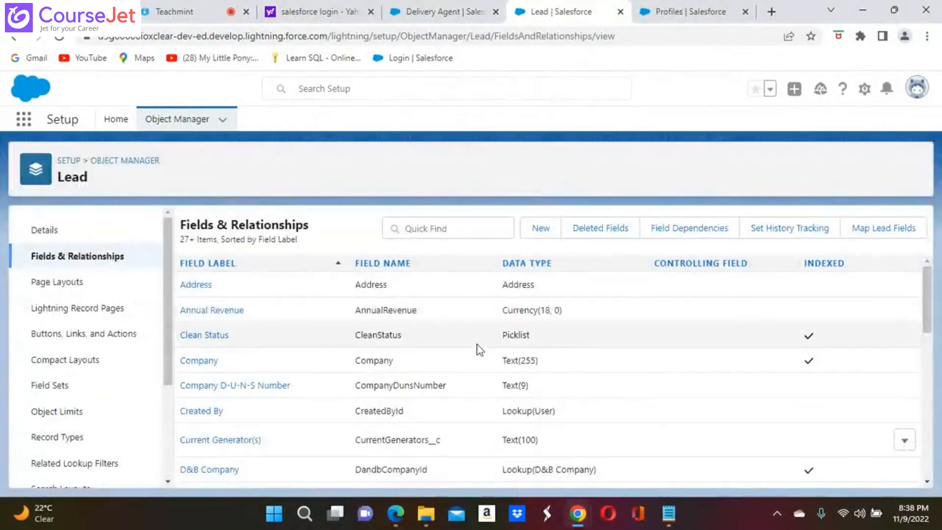
left_click(232, 319)
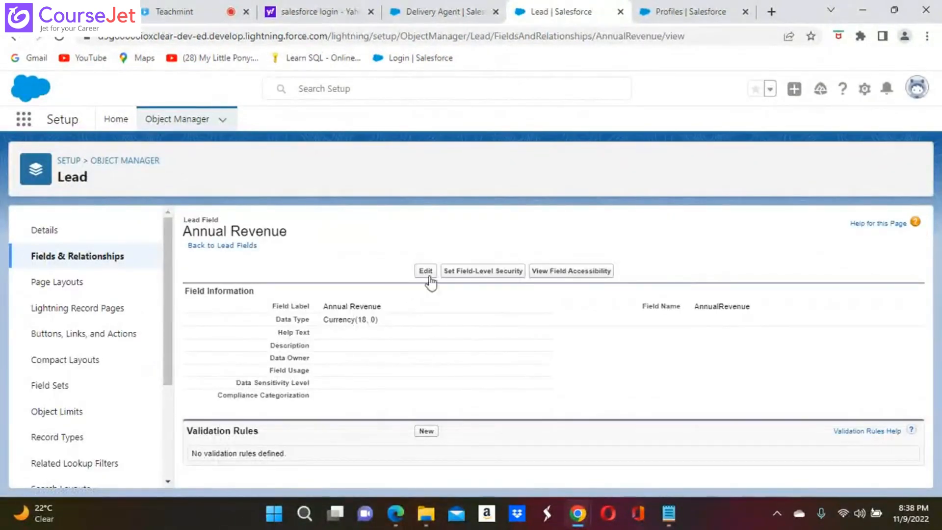
Set the Annual Revenue field-level security to Read-Only for the Vendor Sales Team profile and save.
left_click(485, 272)
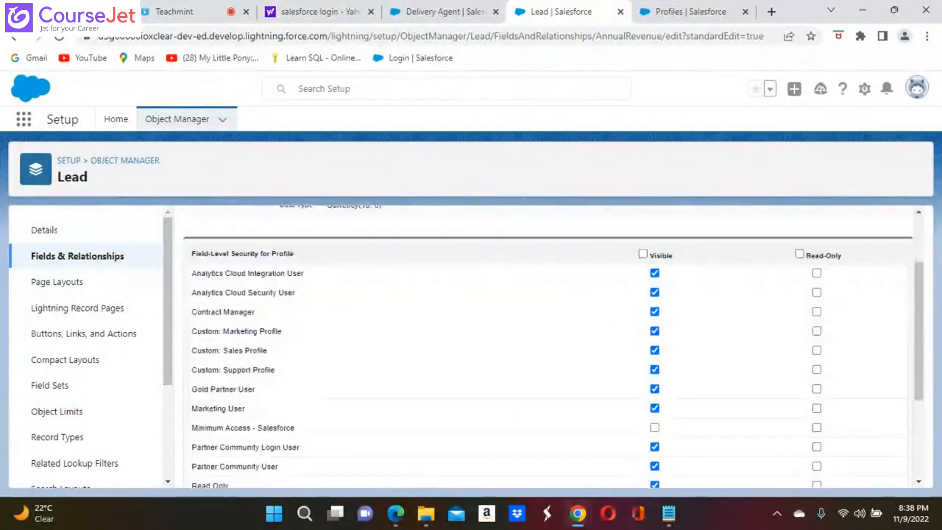
scroll(486, 276, "down", 4)
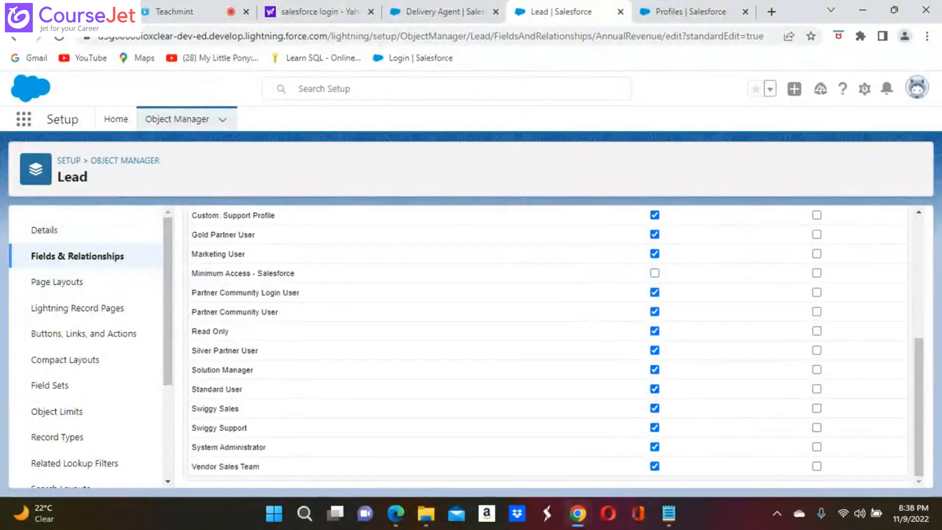
left_click(816, 466)
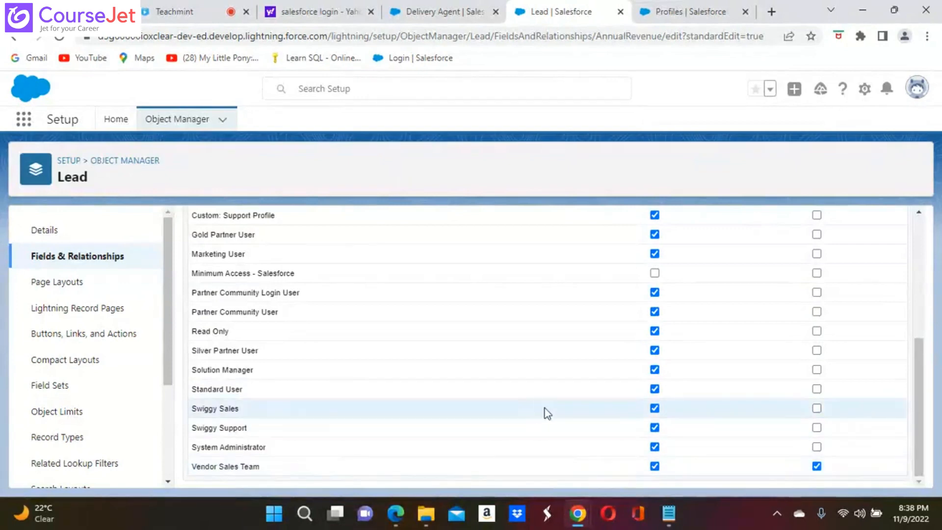
scroll(543, 413, "up", 6)
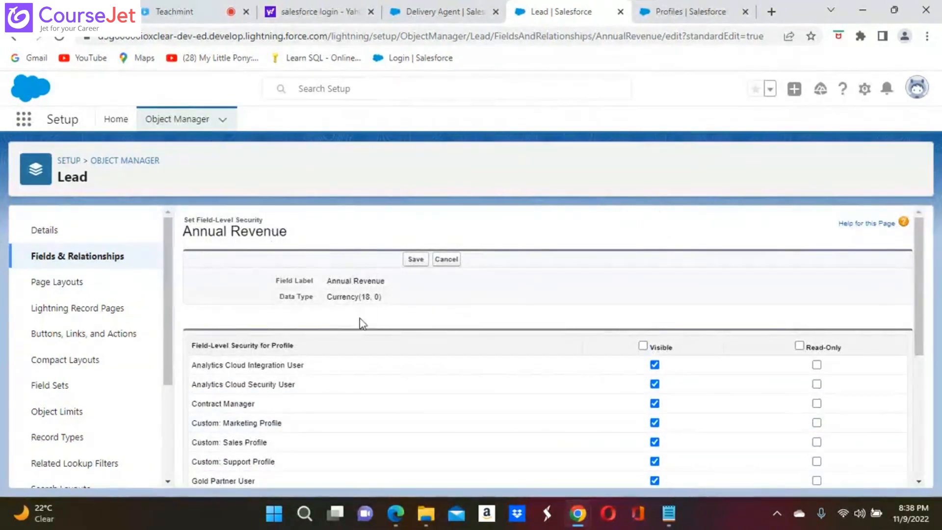
scroll(359, 322, "down", 5)
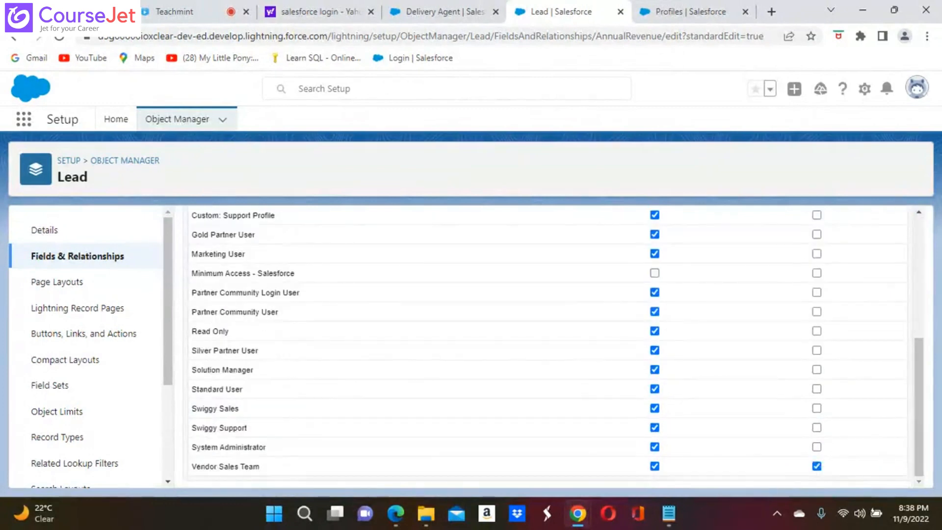
scroll(548, 346, "up", 5)
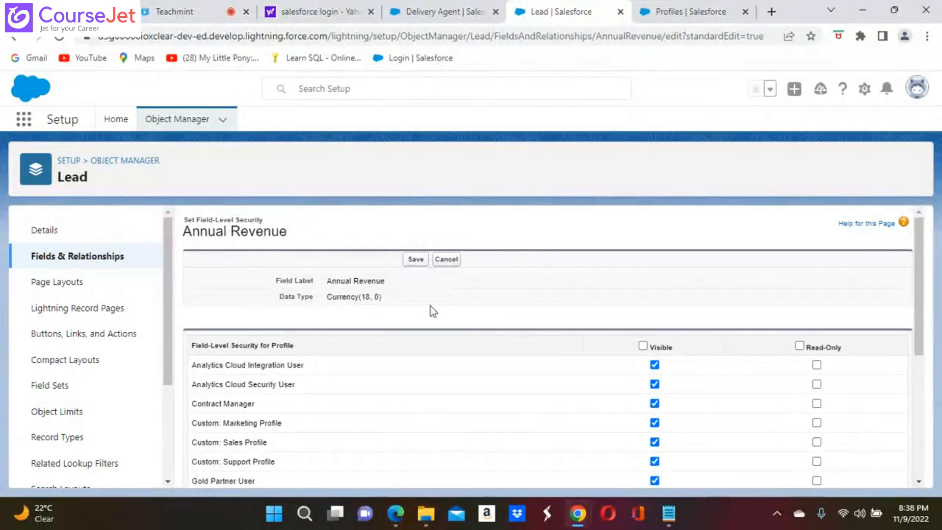
scroll(450, 380, "down", 5)
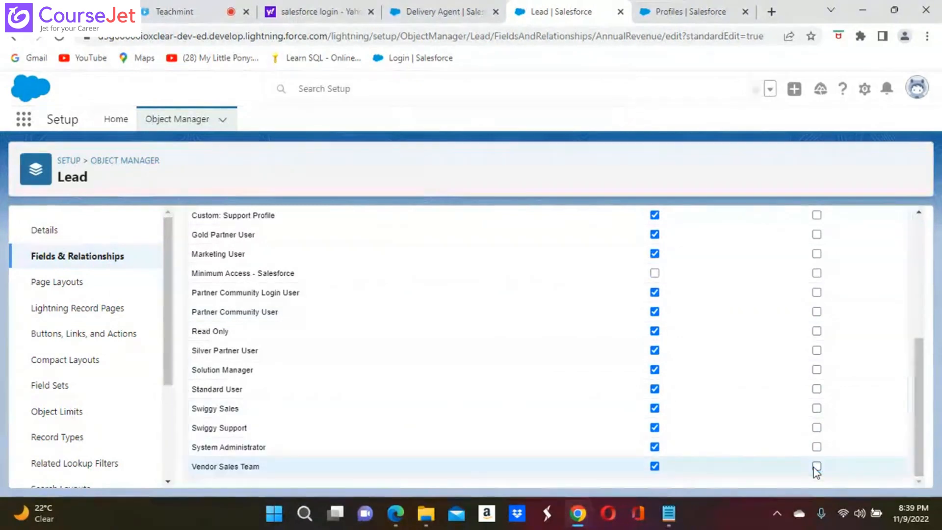
left_click(655, 465)
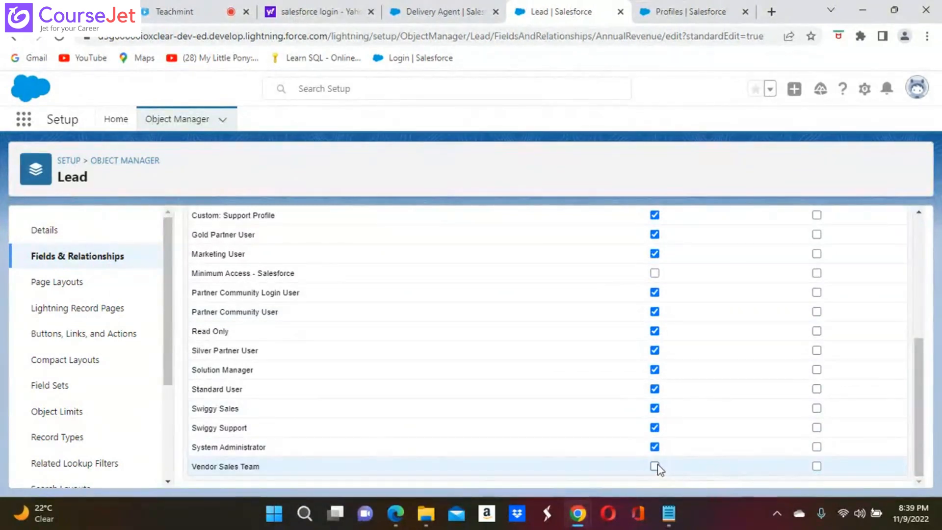
left_click(816, 466)
scroll(595, 342, "up", 5)
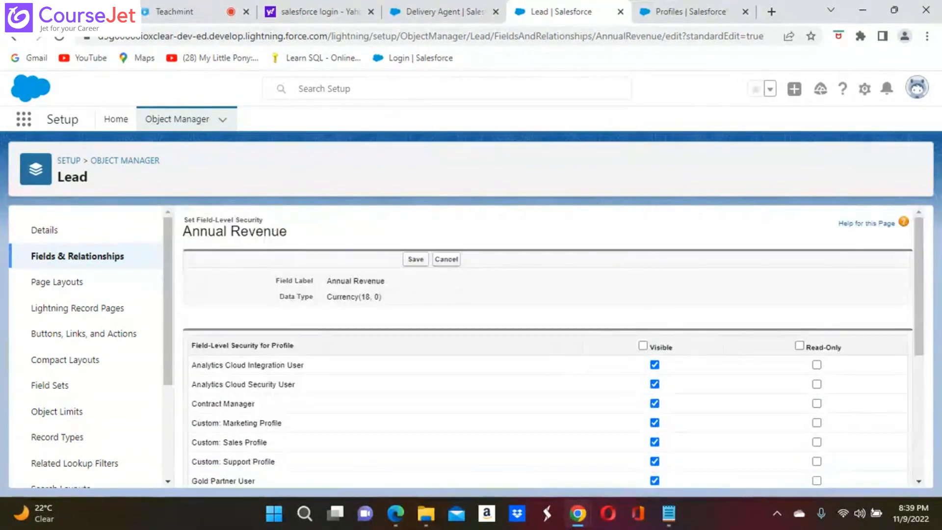
left_click(412, 260)
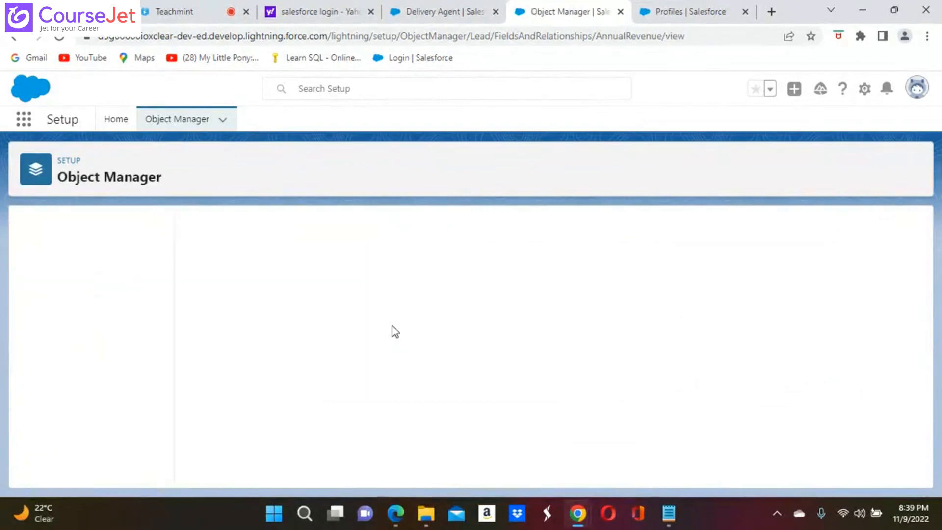
Switch to Edge, open the Farmers Coop. of Florida lead for editing, check Annual Revenue's editability, and save without changes.
left_click(398, 522)
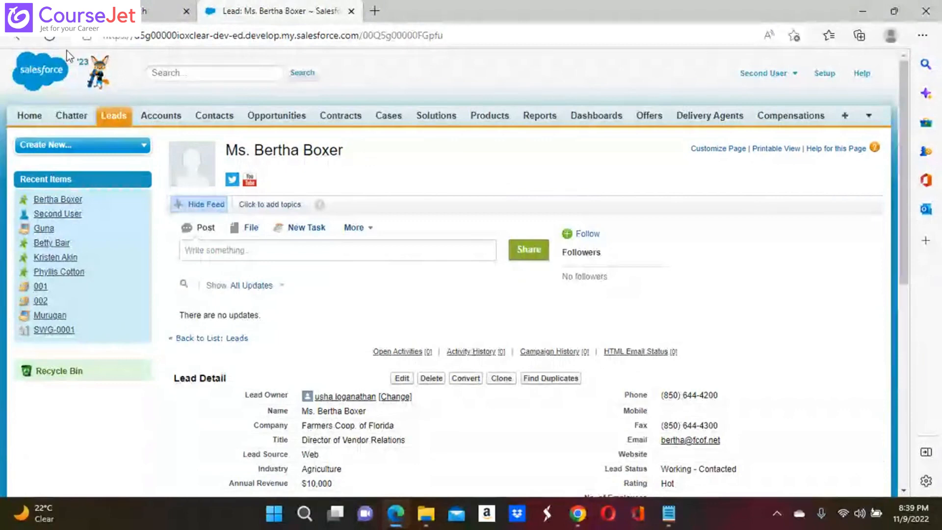
left_click(401, 379)
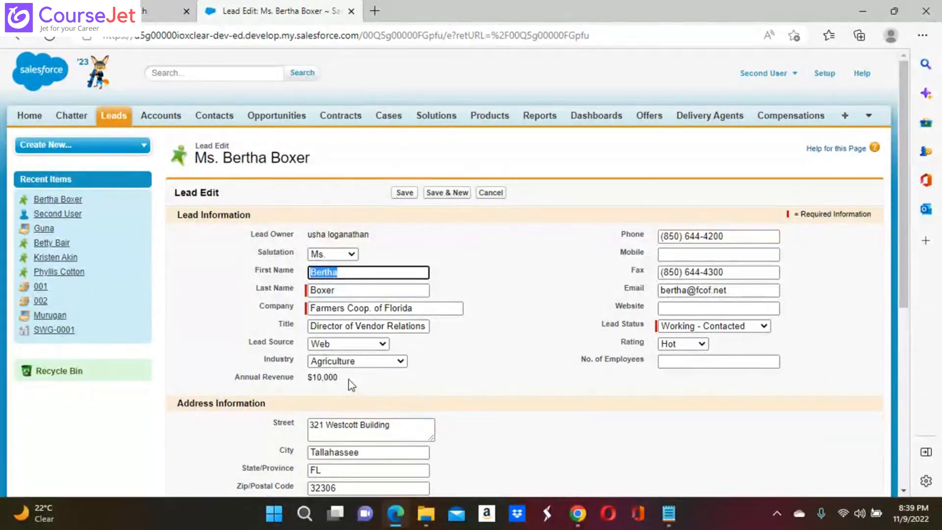
left_click(403, 198)
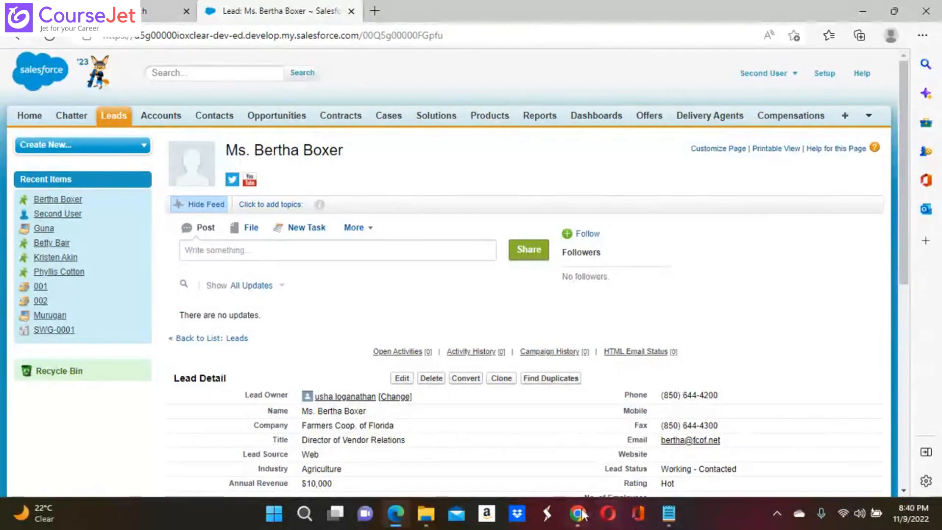
Switch back to Chrome and return to the Lead object's Annual Revenue field page.
mouse_move(577, 512)
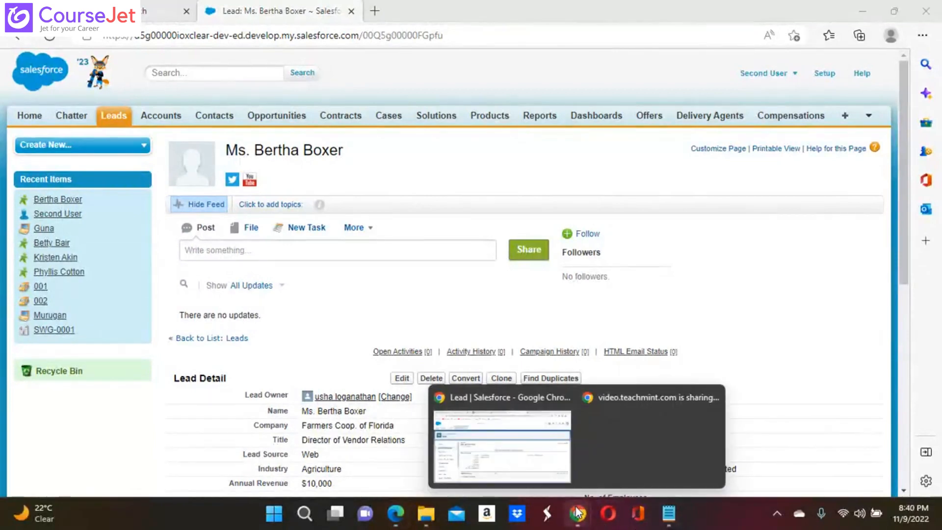
left_click(578, 523)
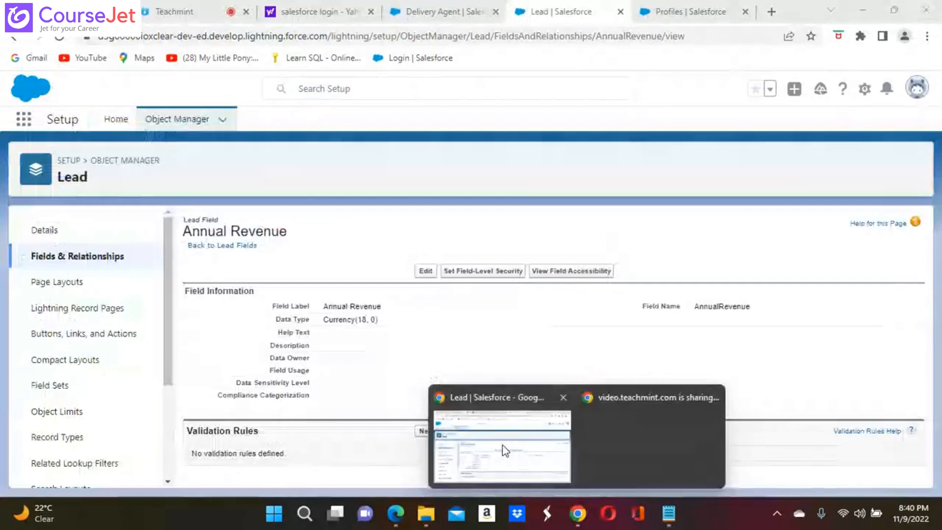
left_click(503, 447)
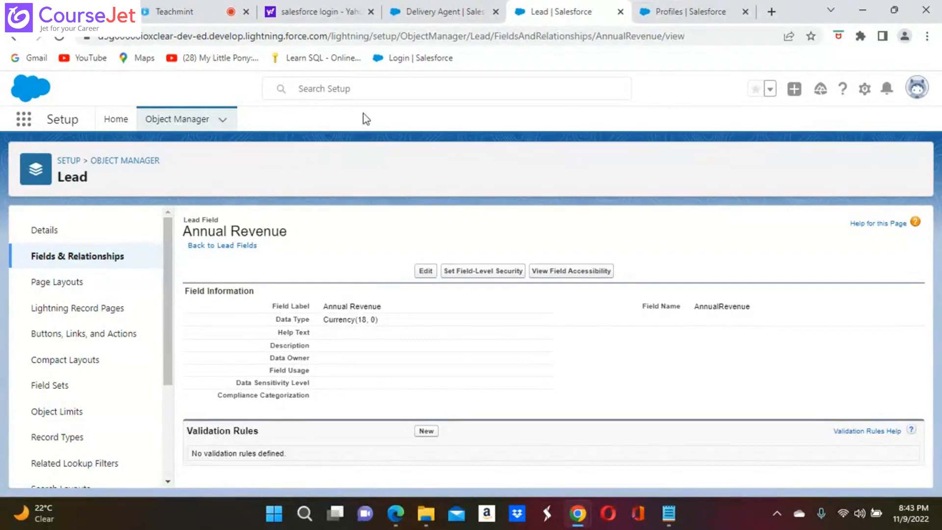
Return to Setup Home, open the Permission Sets page under Users, and clear the setup search.
left_click(113, 124)
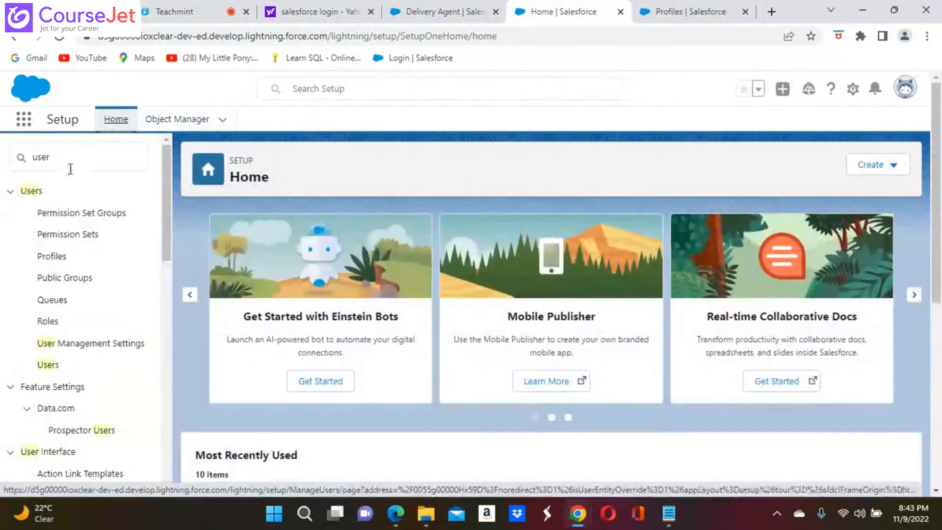
left_click(62, 152)
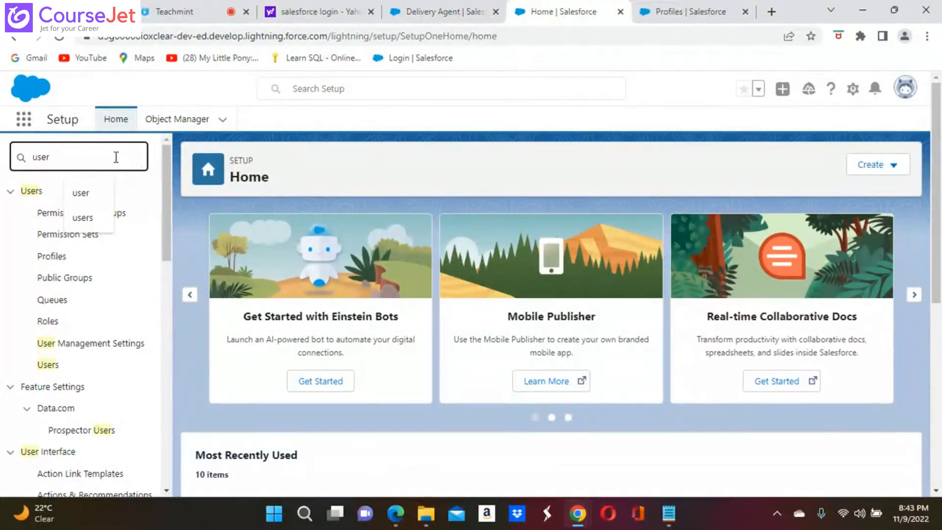
left_click(134, 244)
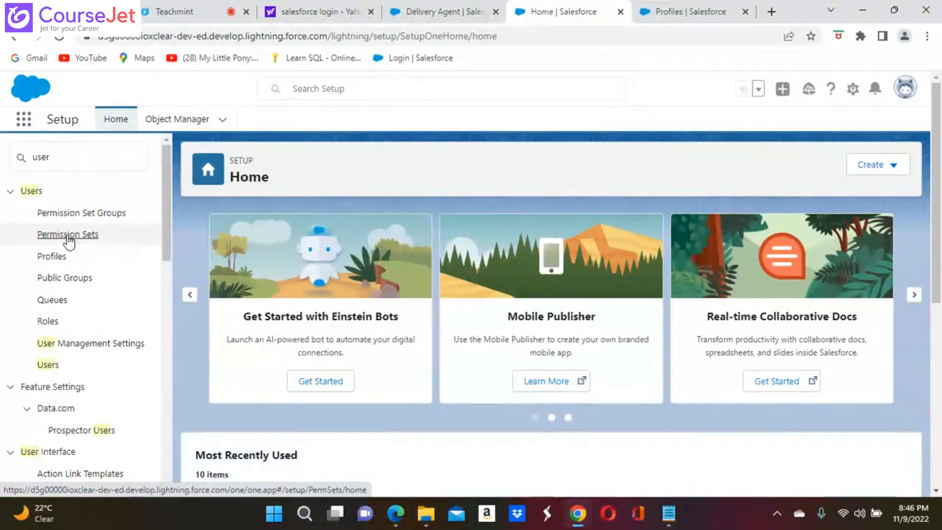
left_click(68, 235)
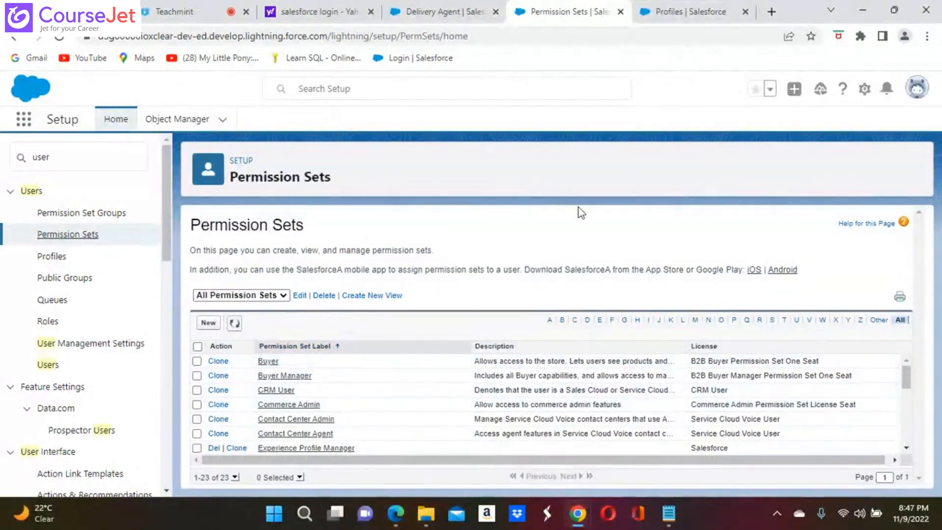
left_click(71, 153)
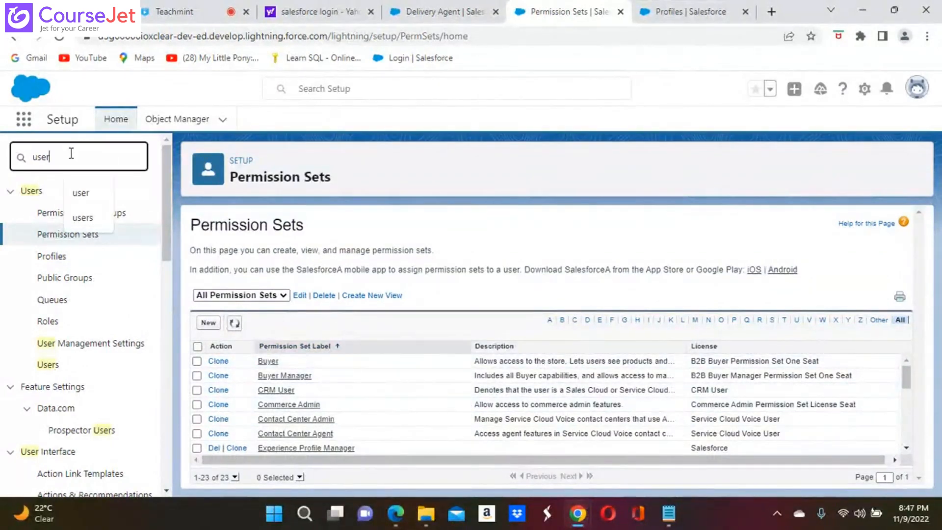
key("BackSpace")
key("BackSpace")
key("BackSpace")
key("BackSpace")
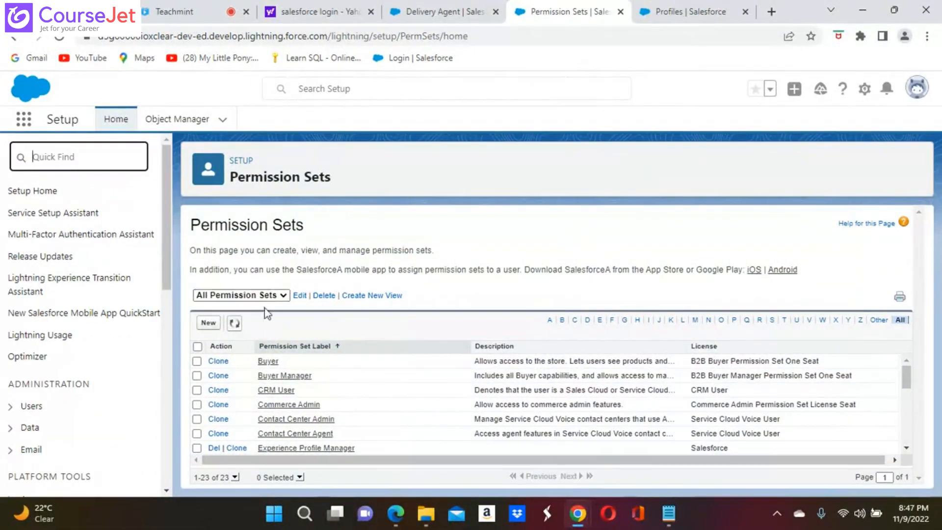
Start a new permission set and label it "Extra Provide Sales Related Access To Support".
left_click(208, 322)
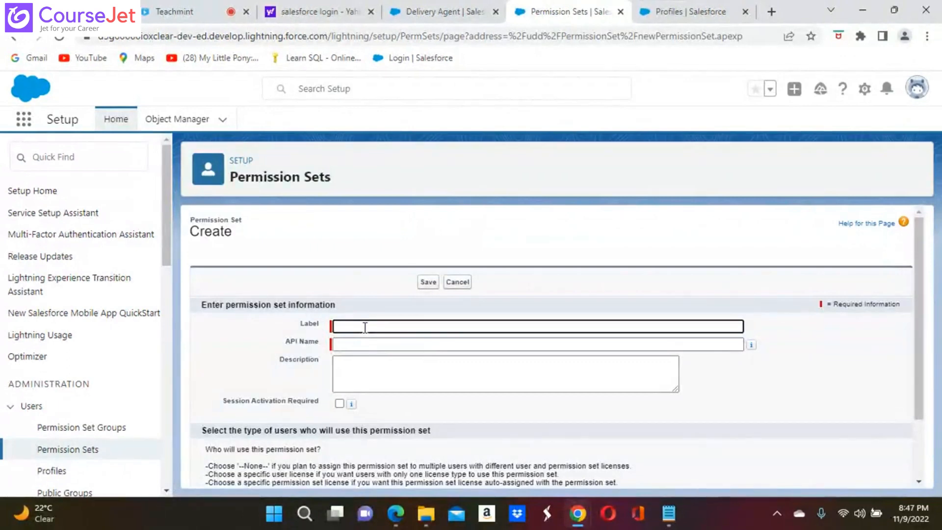
type("ex")
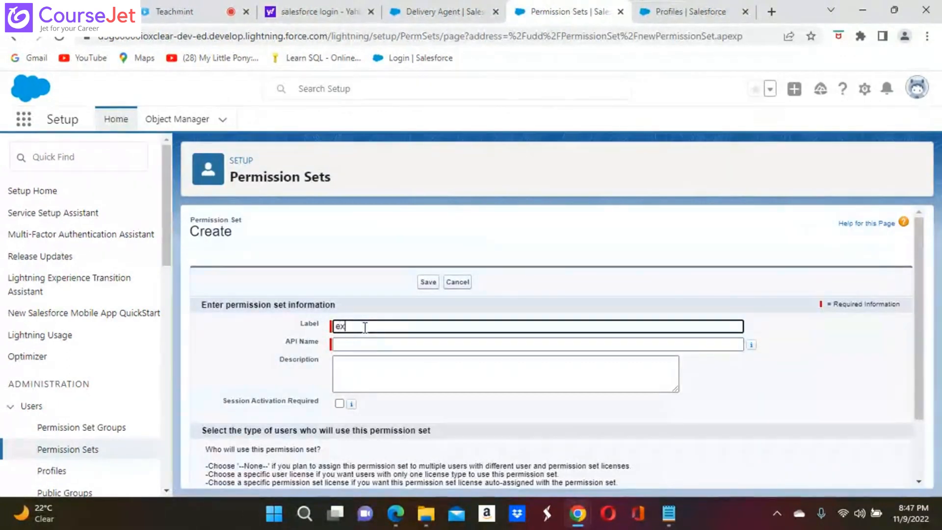
type("tra")
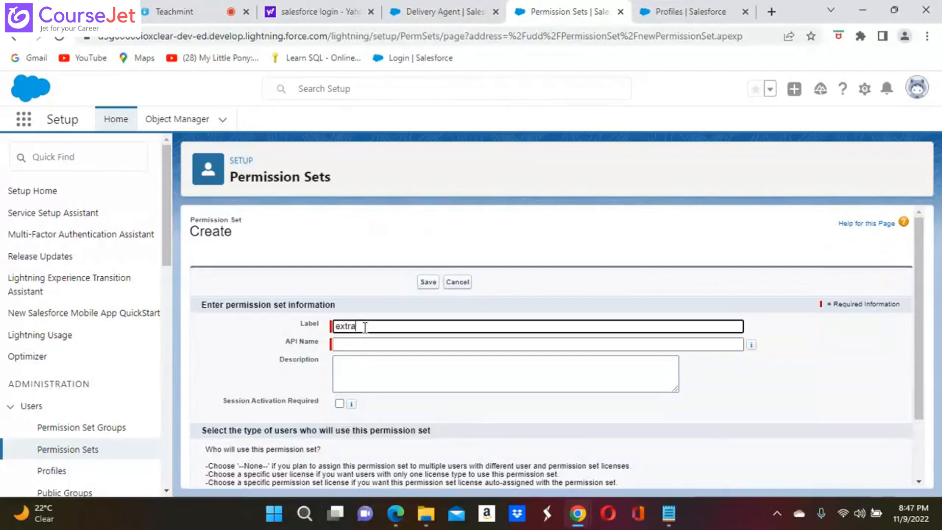
key("BackSpace")
key("BackSpace")
key("BackSpace")
key("BackSpace")
key("BackSpace")
key("BackSpace")
type("e")
key("BackSpace")
type("E")
type("xy")
key("BackSpace")
key("BackSpace")
type("xtra P")
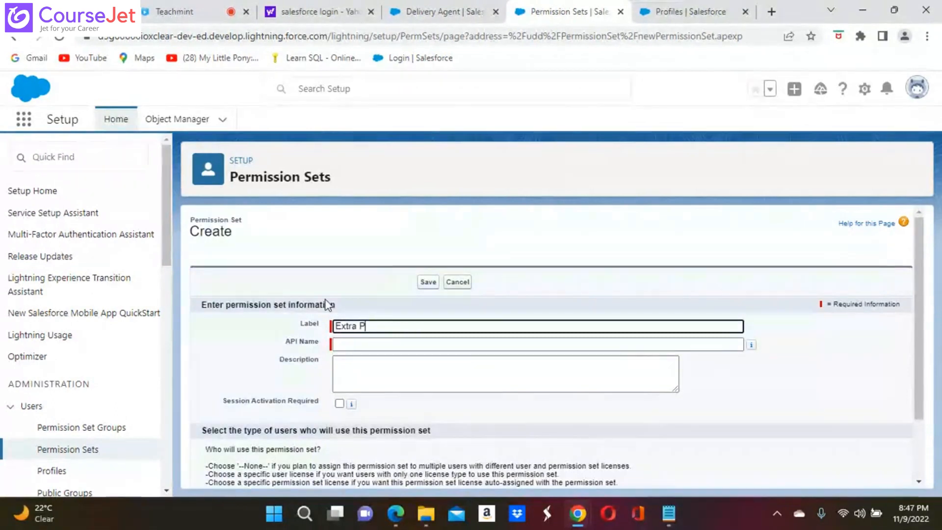
type("rovide ")
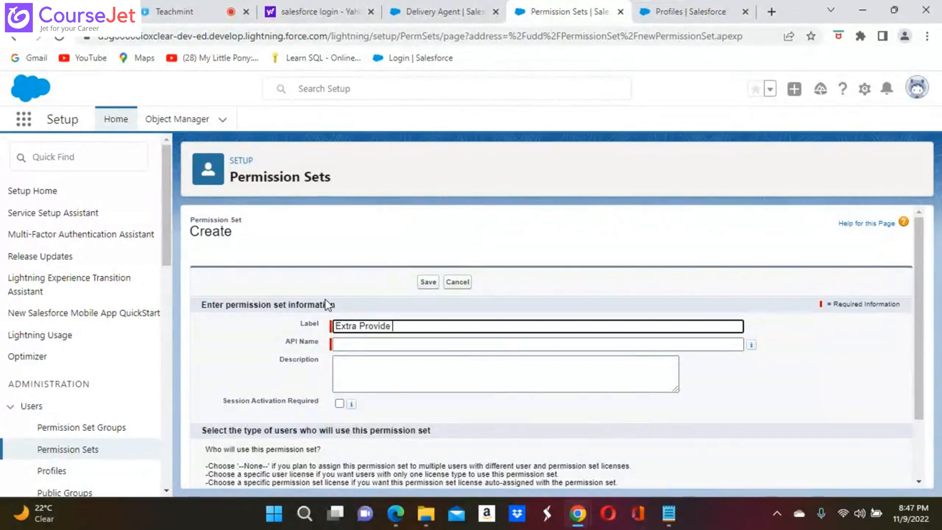
type("Sales")
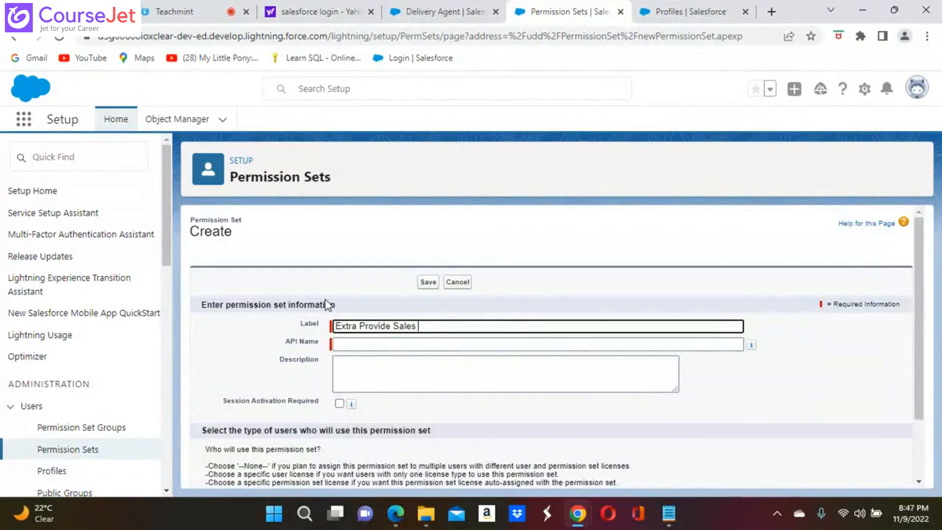
type("Related Access To")
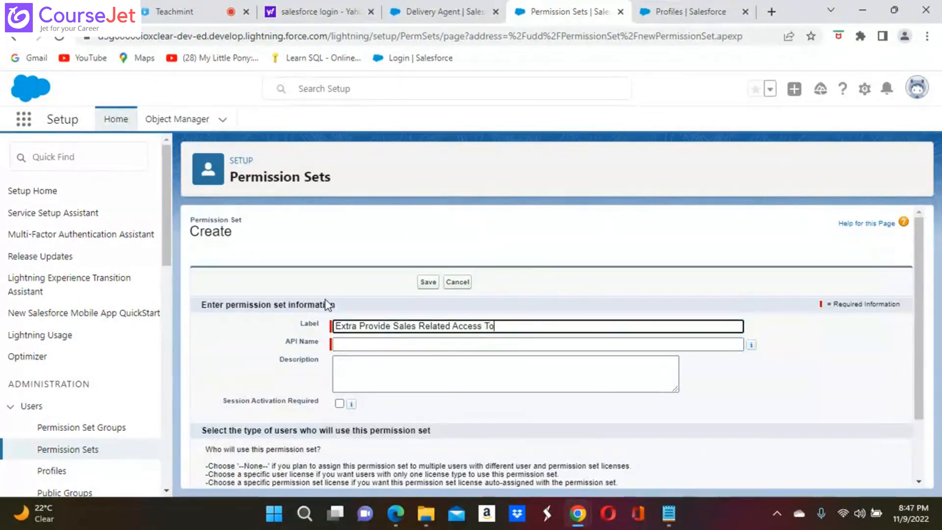
type(" Support")
key("Tab")
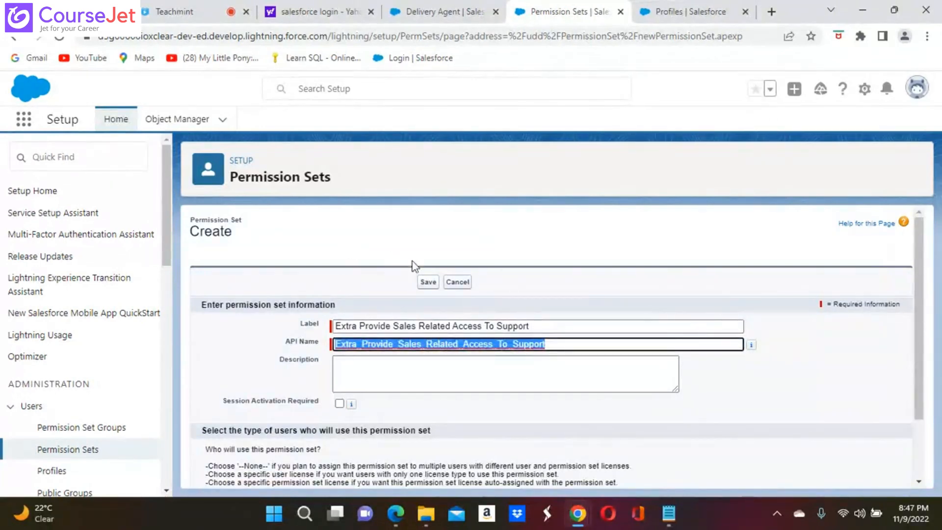
Add "Manager" to the end of the permission set's label, after "Support".
left_click(555, 321)
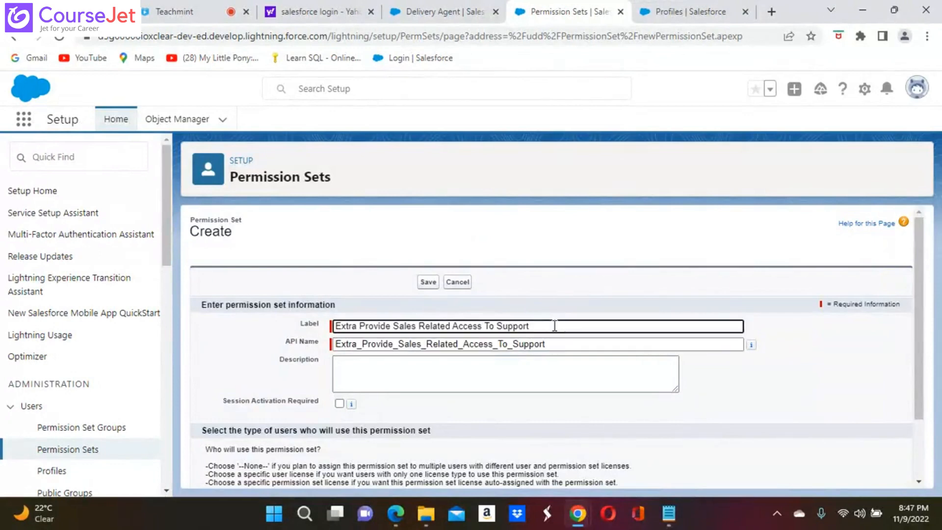
type("Ma")
double_click(554, 325)
type("nager")
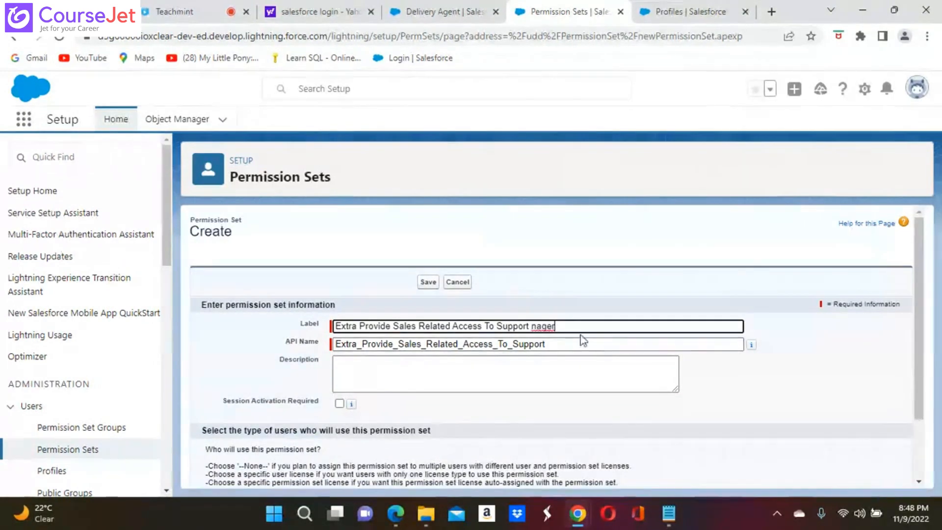
key("BackSpace")
key("BackSpace")
key("BackSpace")
key("BackSpace")
key("BackSpace")
type("Man")
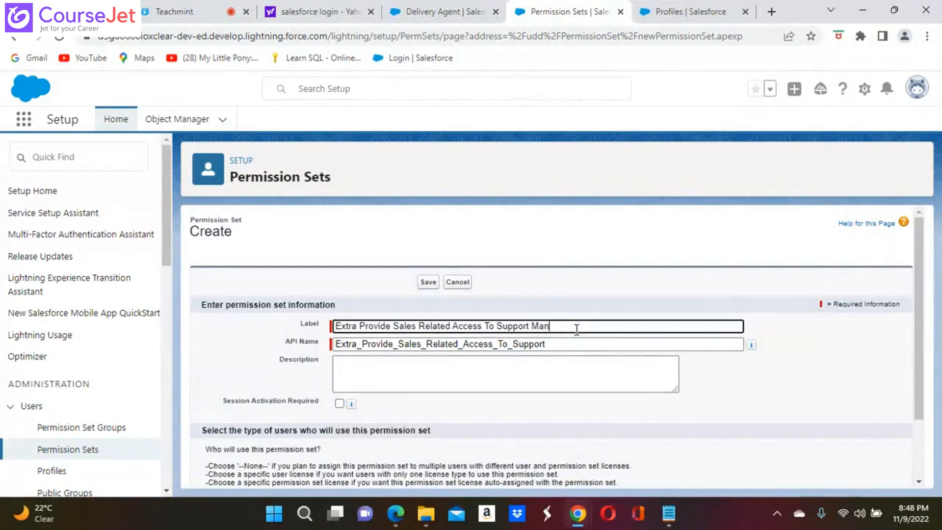
type("ager")
Clear the old API name and regenerate it from the label as "Extra_Provide_Sales_Related_Access_To_Support_Manager".
left_click(566, 340)
key("BackSpace")
key("BackSpace")
key("BackSpace")
key("BackSpace")
key("BackSpace")
key("BackSpace")
key("BackSpace")
key("BackSpace")
key("BackSpace")
key("BackSpace")
key("BackSpace")
key("BackSpace")
key("BackSpace")
key("BackSpace")
key("BackSpace")
key("BackSpace")
key("BackSpace")
key("BackSpace")
key("BackSpace")
key("BackSpace")
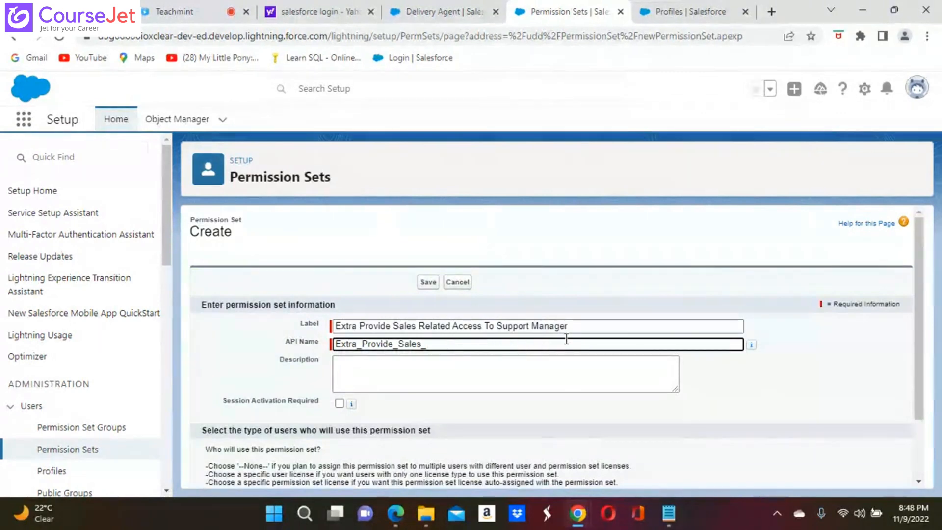
key("BackSpace")
key("BackSpace")
key("BackSpace")
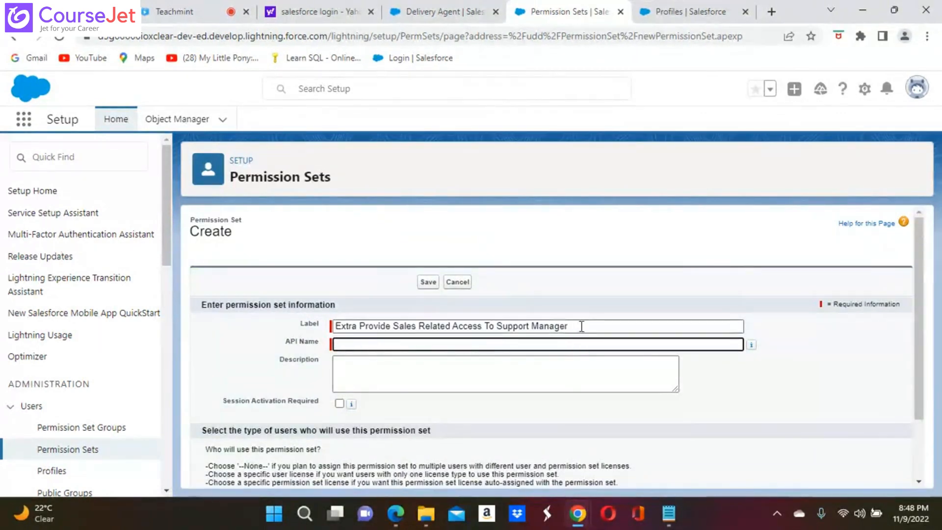
left_click(581, 326)
left_click(580, 344)
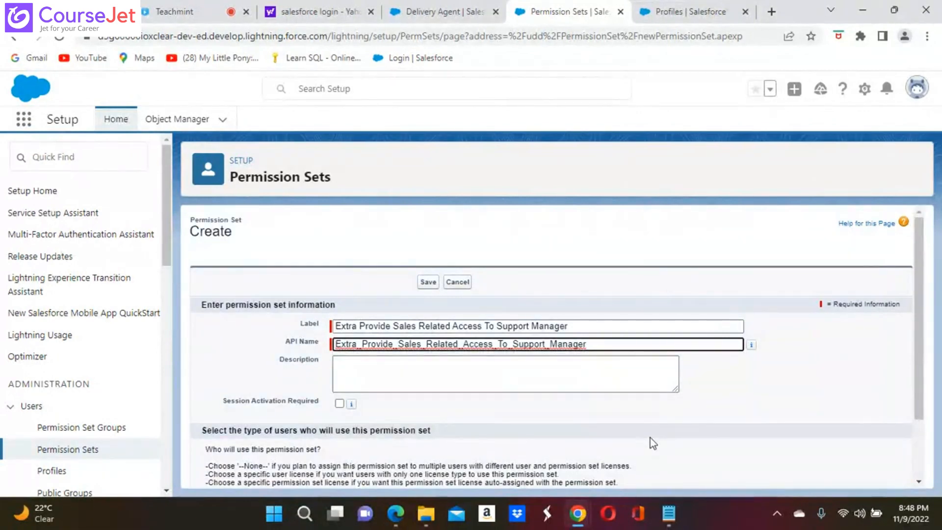
Set the permission set's license to Salesforce.
scroll(649, 438, "down", 2)
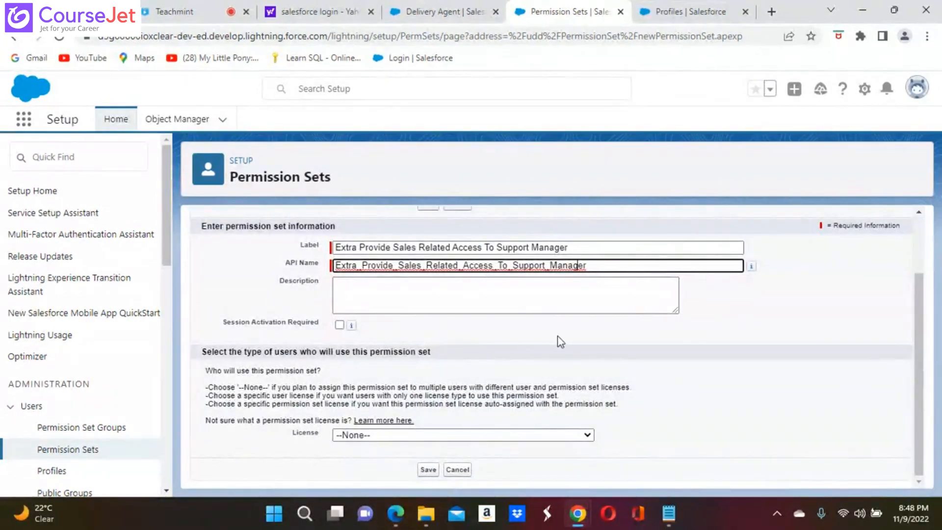
left_click(587, 435)
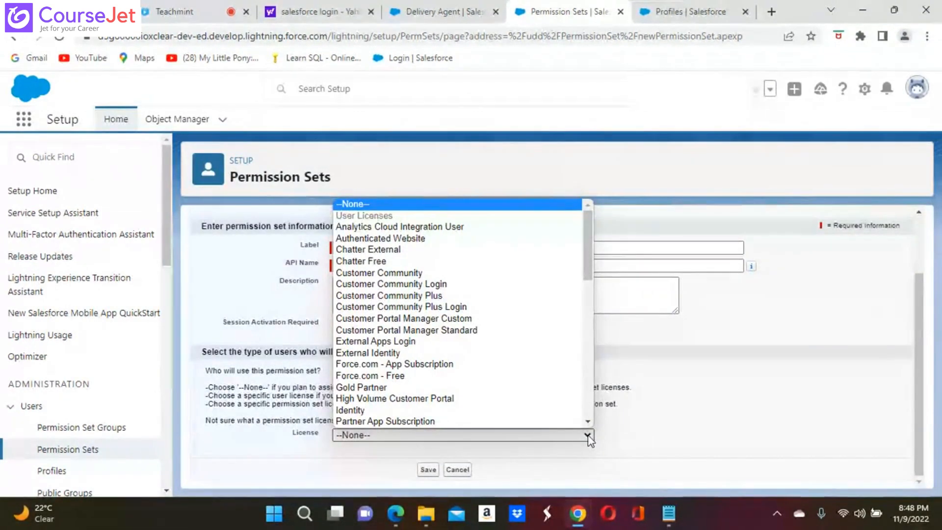
key("s")
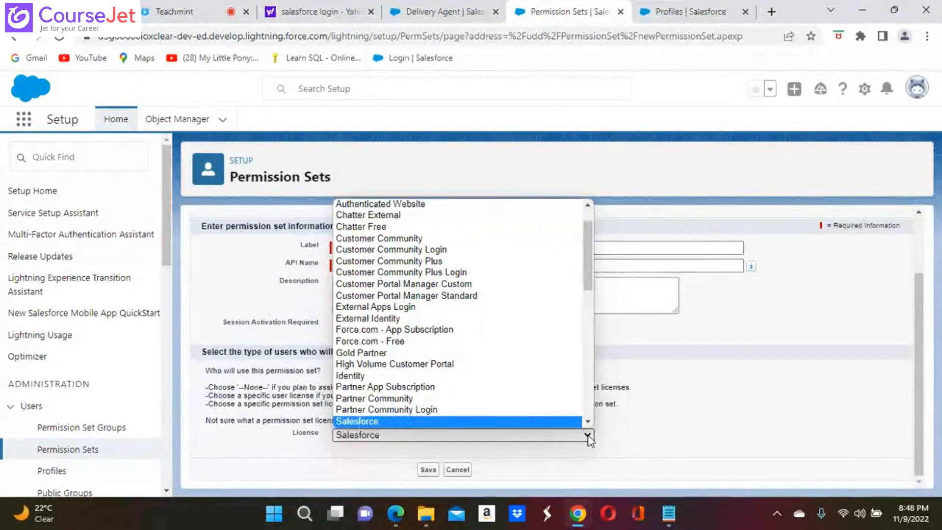
key("Down")
left_click(582, 436)
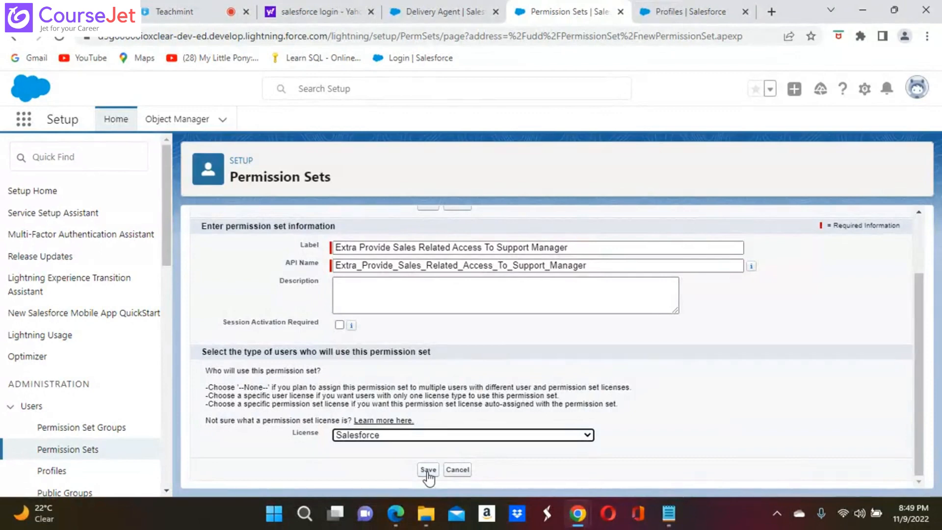
Set the permission set's license to --None-- and save the new permission set.
left_click(588, 435)
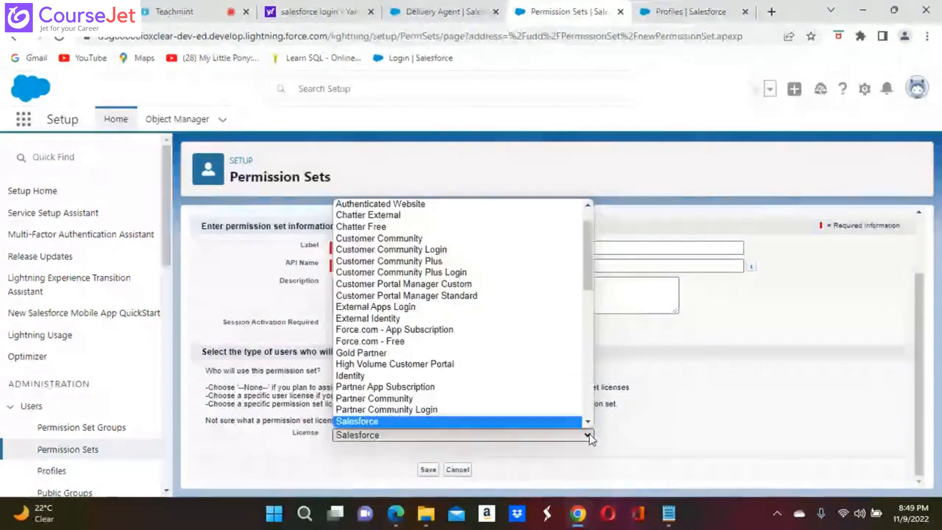
left_click(589, 204)
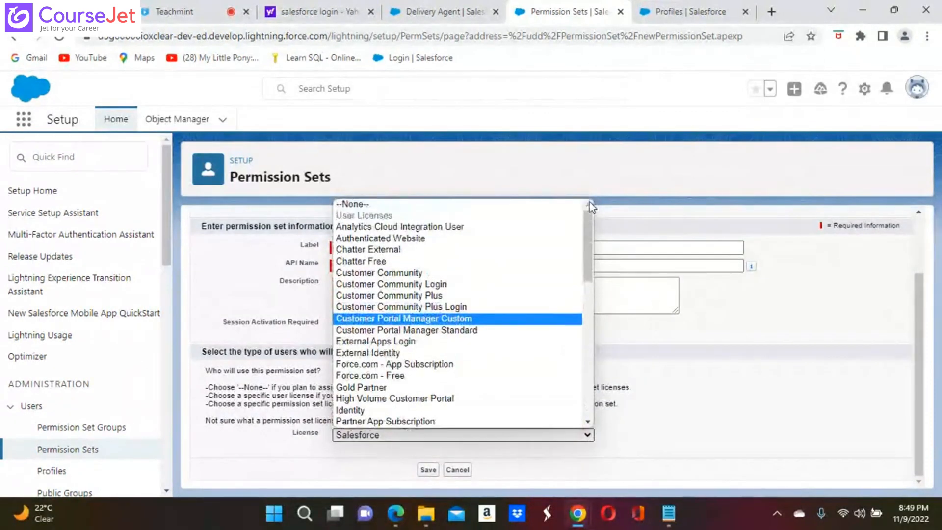
left_click(354, 204)
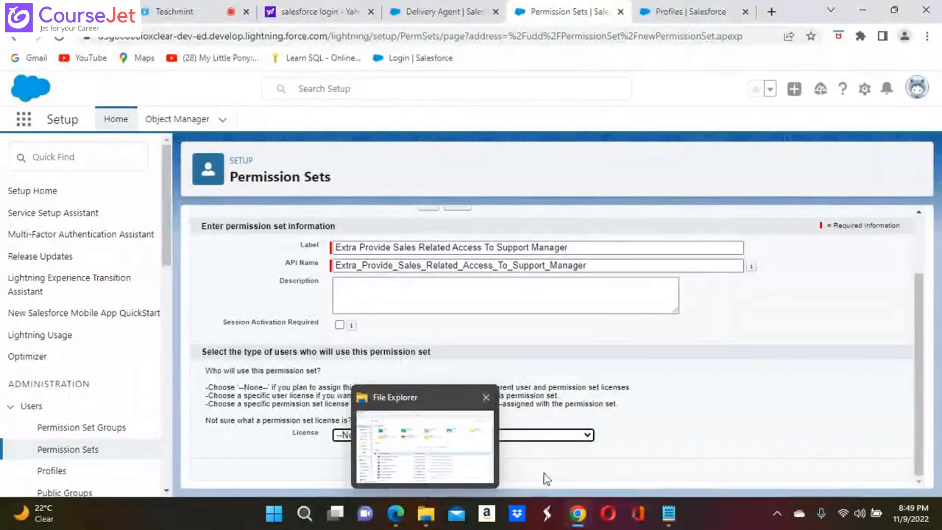
left_click(428, 471)
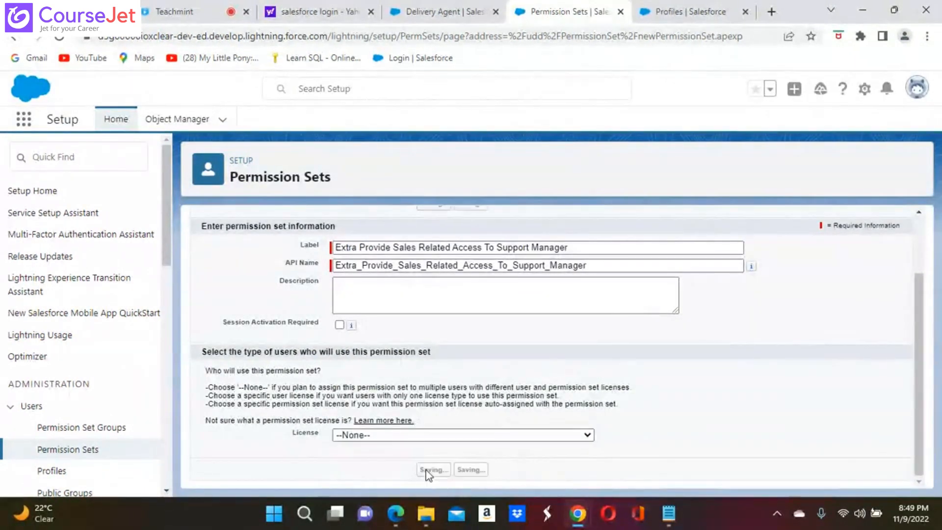